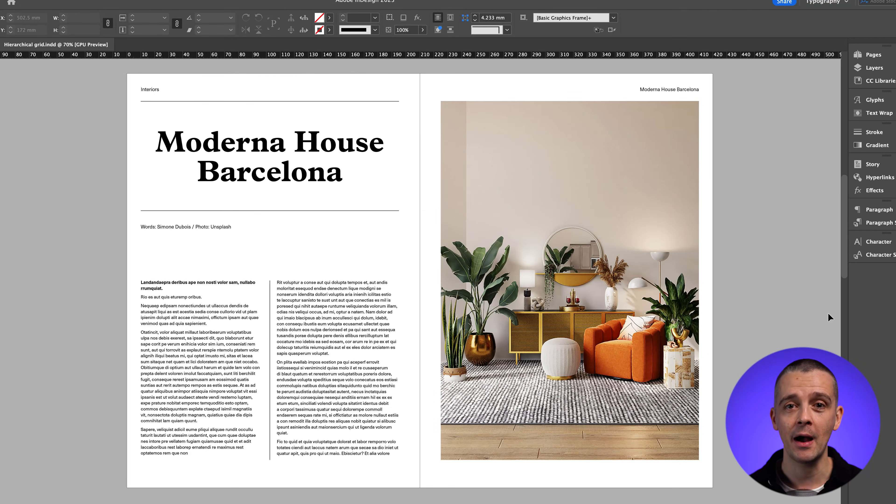
Review the Moderna House spread with its guides and in full-screen presentation, comparing it with the bare hierarchical grid spread
key(w)
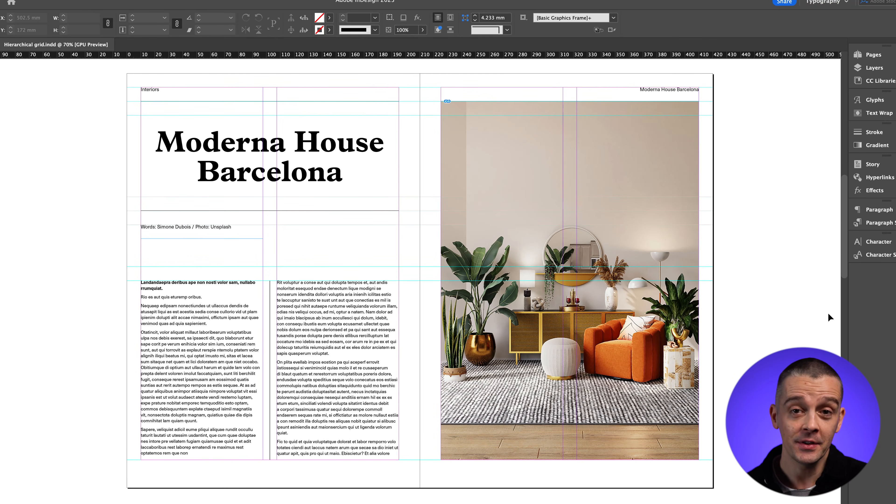
key(shift+w)
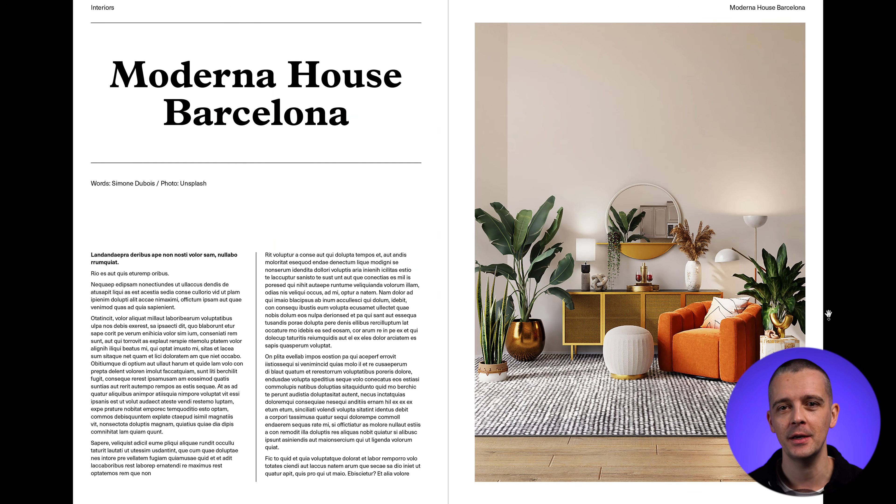
key(Right)
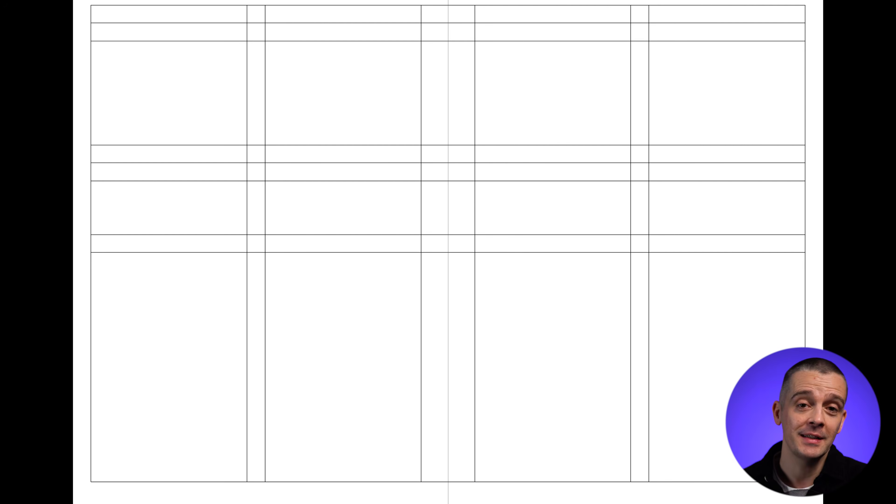
key(Left)
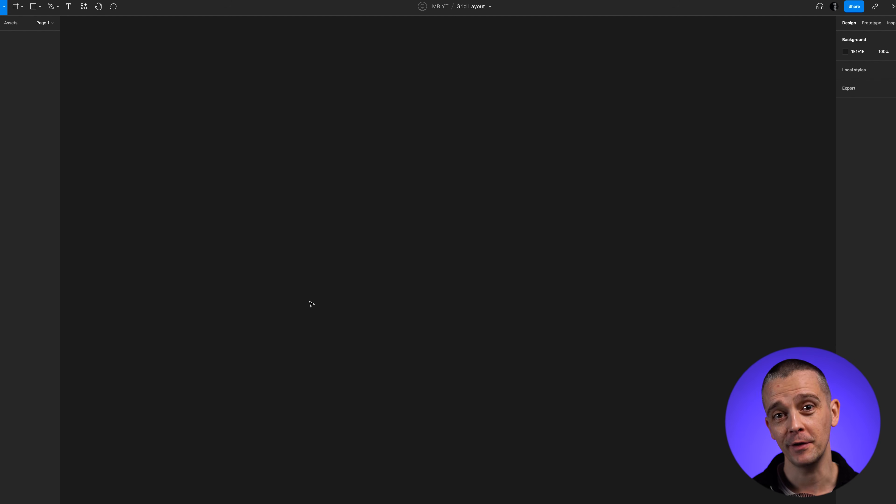
Create a 1440 × 1024 Desktop frame in the Grid Layout file and add a uniform 10 px layout grid to it
key(f)
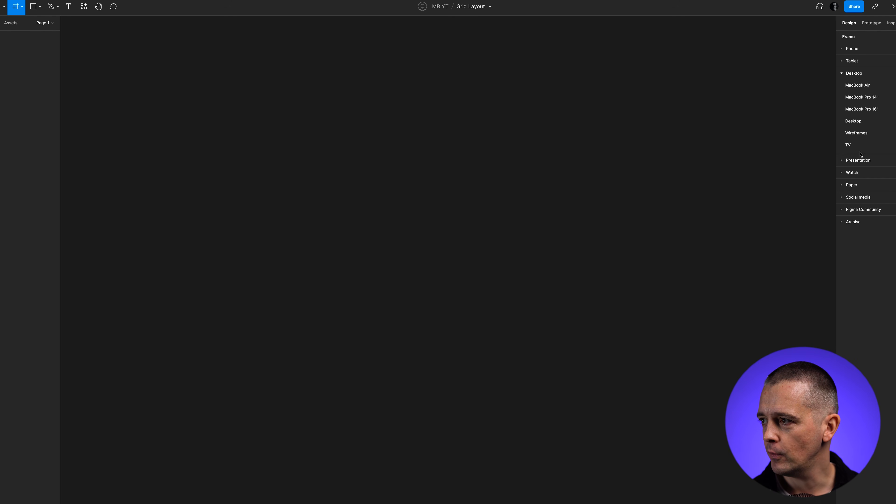
click(861, 121)
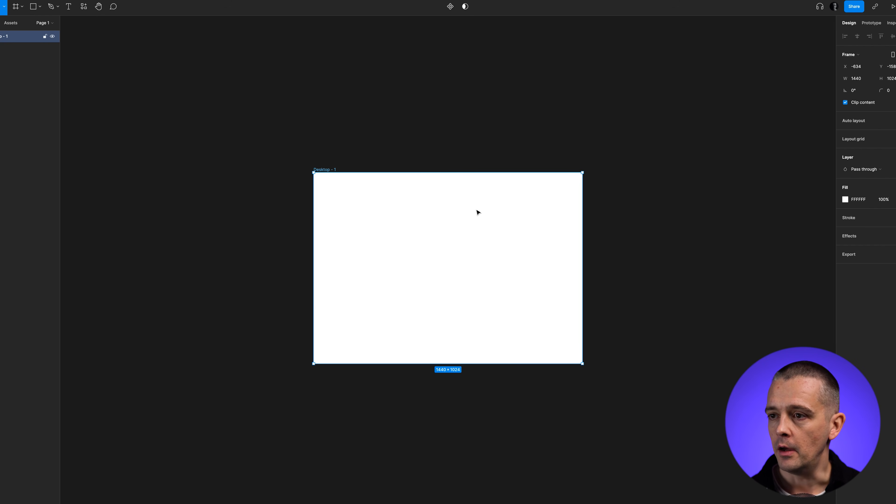
key(z)
drag(299, 158, 632, 389)
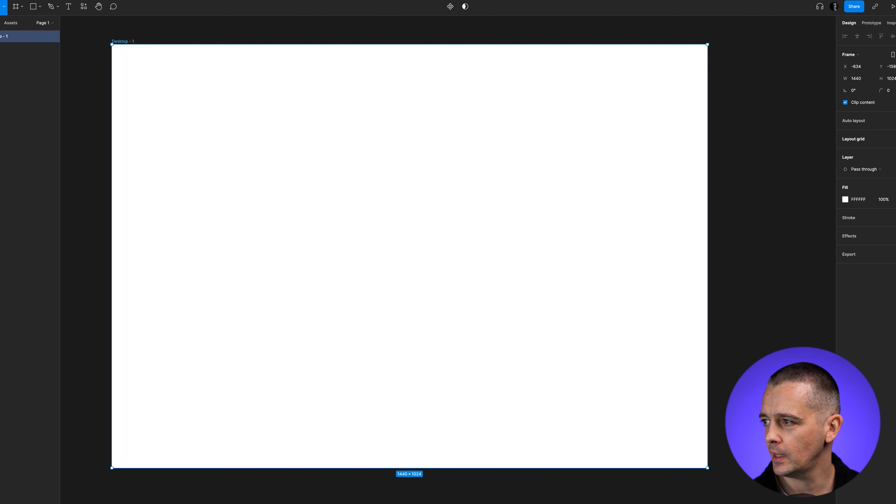
click(893, 139)
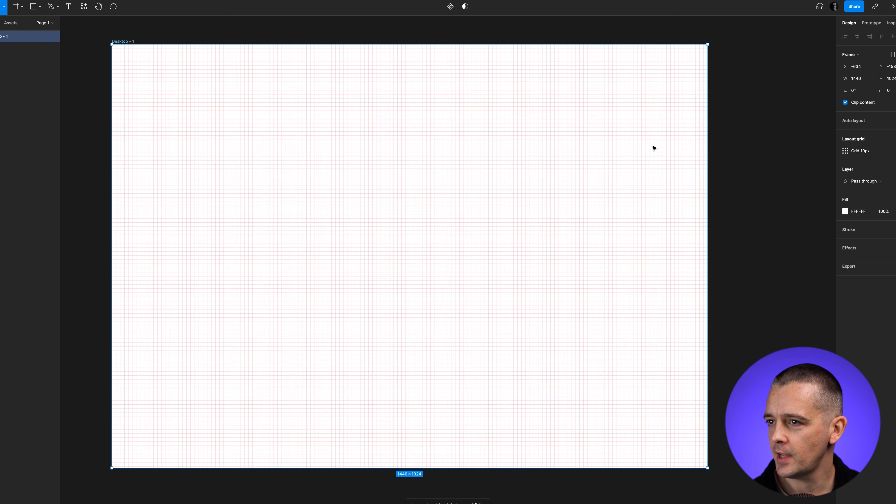
Draw a 200 × 10 frame snapped to the grid lines inside the desktop frame and fill it with dark red 8C3232
key(z)
drag(331, 244, 432, 191)
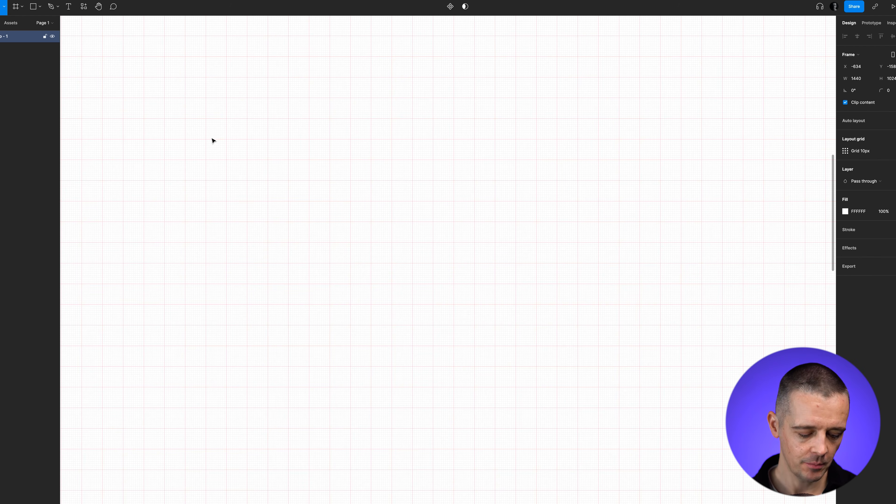
key(f)
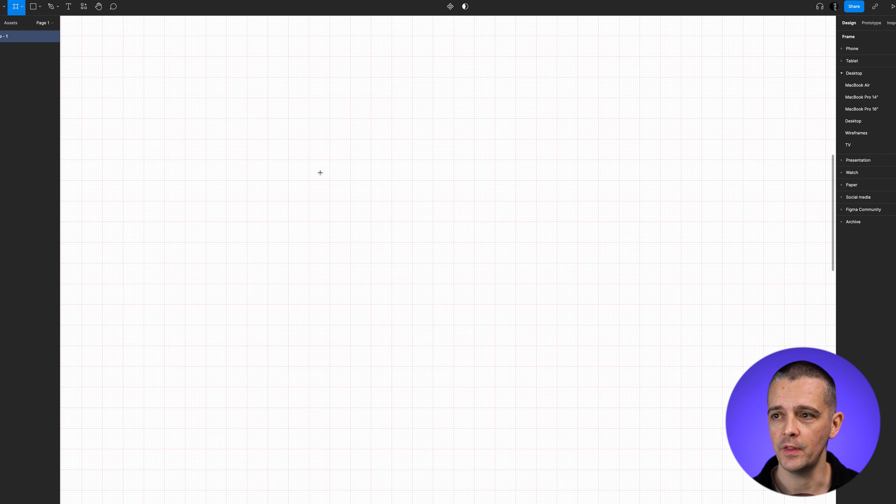
drag(293, 121, 702, 130)
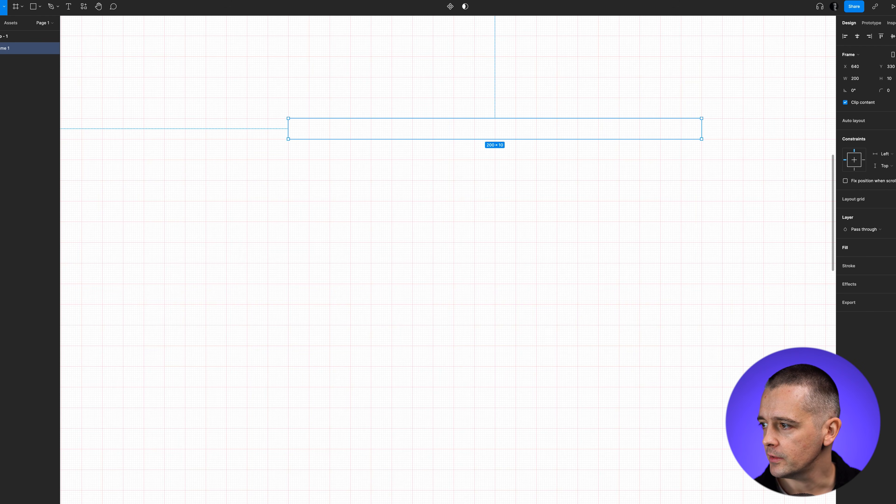
click(895, 247)
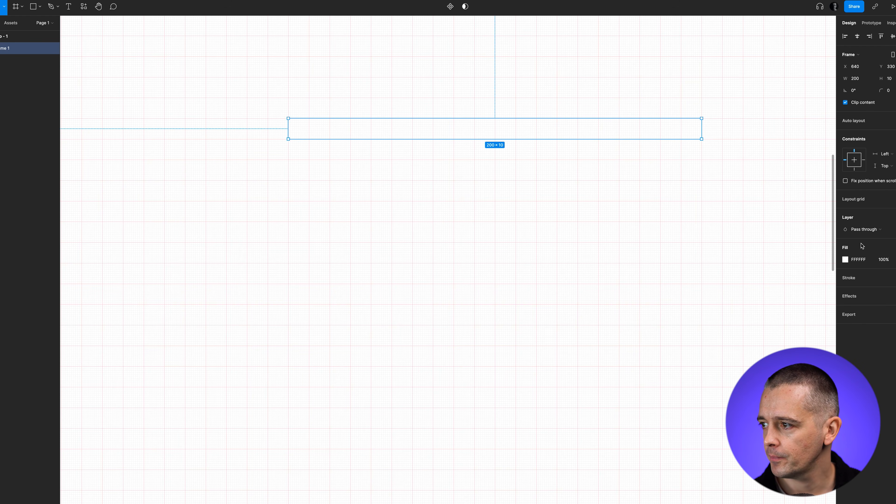
click(845, 260)
click(797, 317)
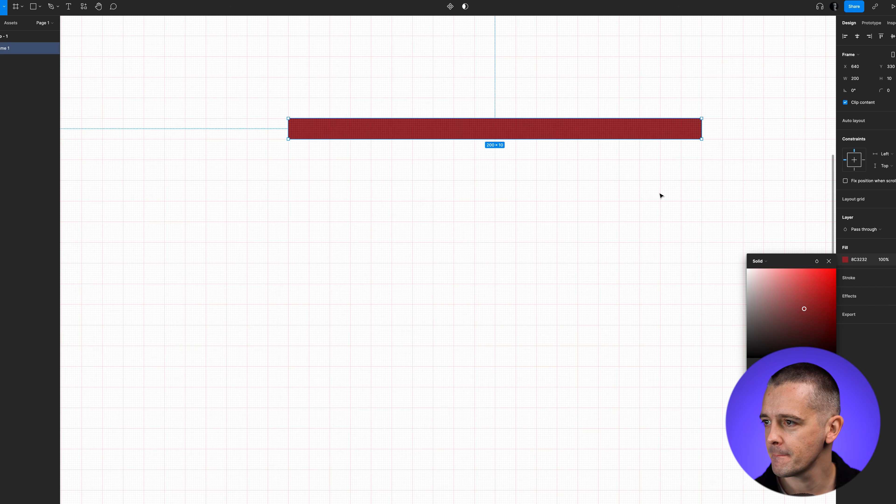
click(680, 214)
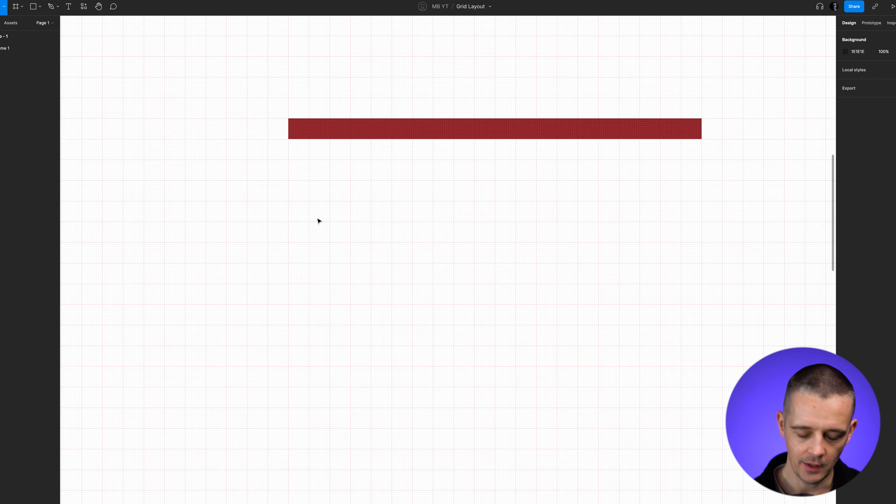
Duplicate the red bar 10 px below the original and increase the copy's height to 30
click(325, 136)
drag(329, 135, 330, 175)
drag(491, 181, 483, 220)
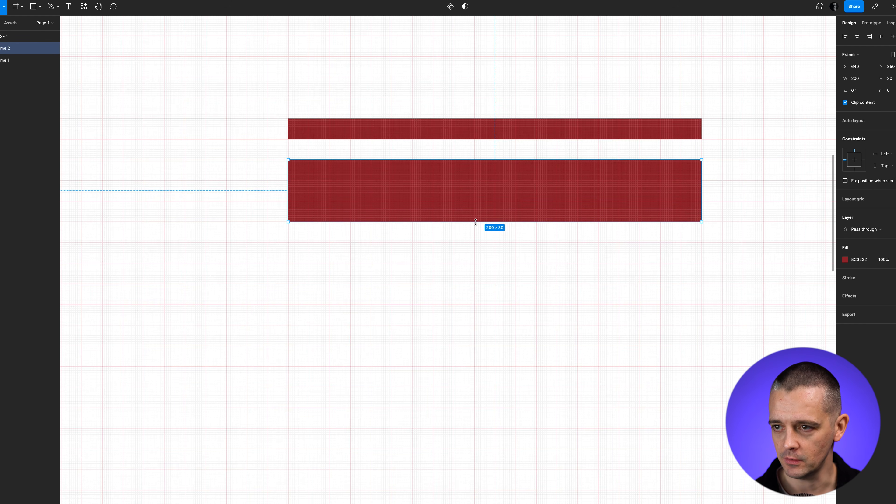
Delete both red bars from the desktop frame
key(shift+1)
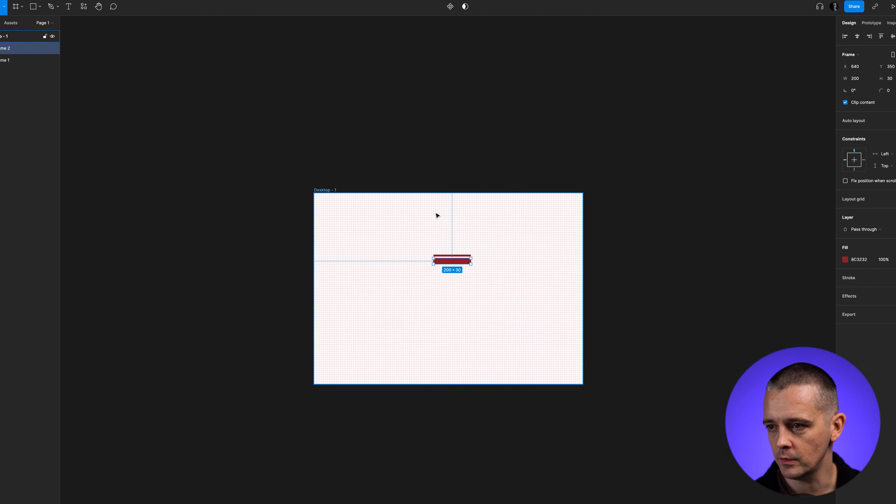
key(plus)
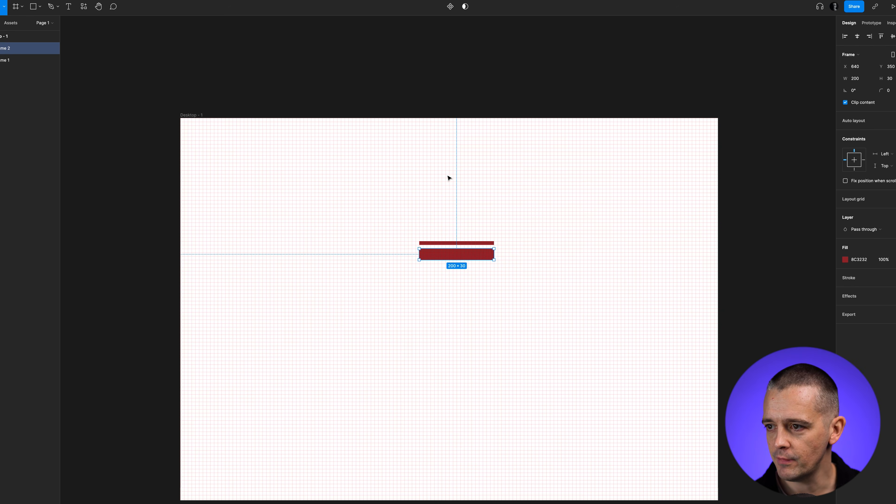
click(594, 261)
drag(456, 218, 490, 294)
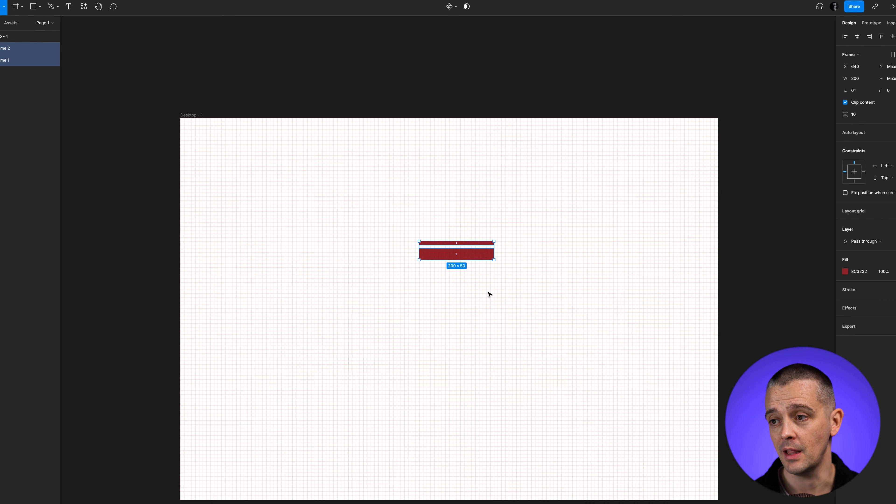
key(Delete)
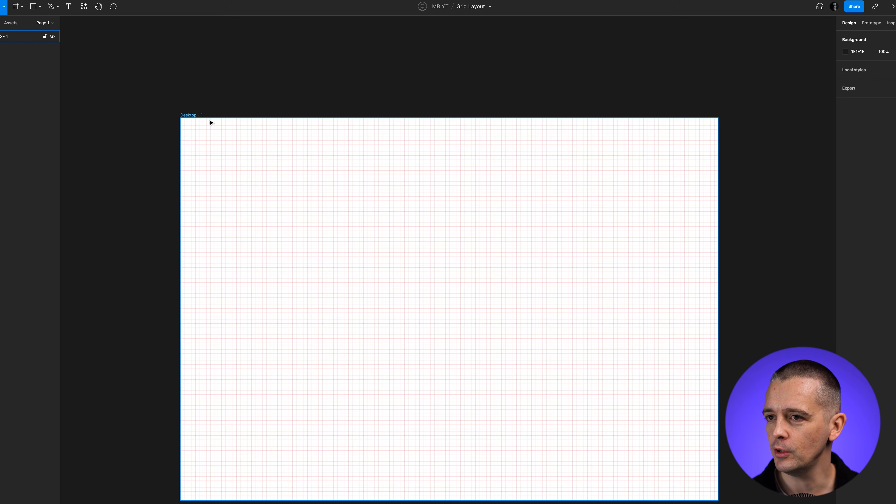
Change the desktop frame's layout grid from a uniform grid to columns with a count of 12
click(197, 118)
click(845, 151)
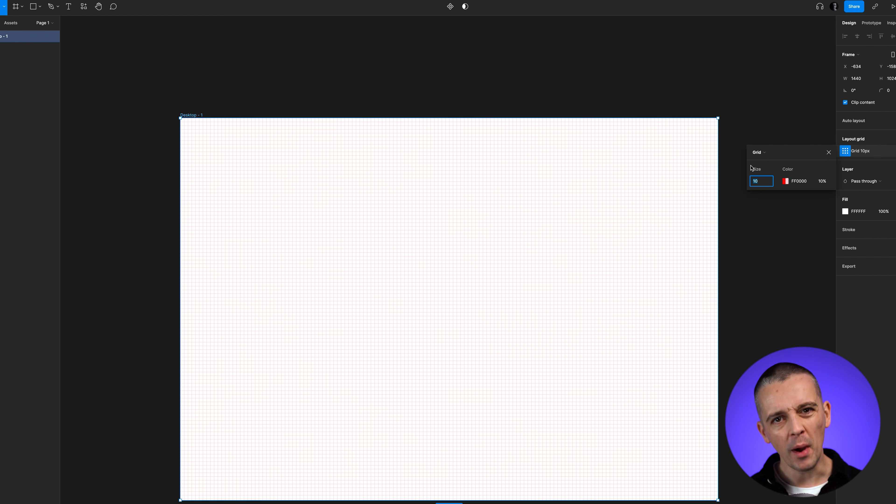
click(768, 156)
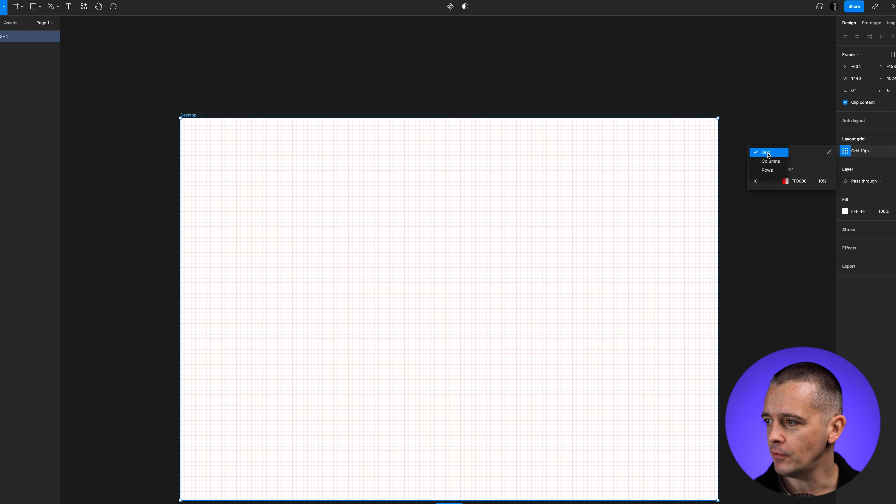
click(777, 163)
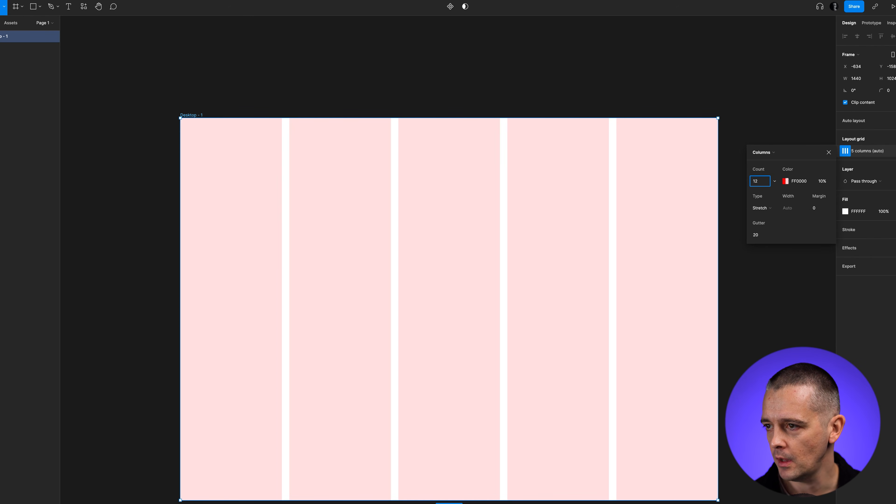
text(12)
key(Tab)
Set the column grid's colour to green 4EDF7F with 20% opacity
click(786, 181)
mouse_move(708, 204)
mouse_down()
mouse_move(699, 198)
mouse_move(734, 197)
mouse_move(715, 201)
mouse_up()
click(703, 289)
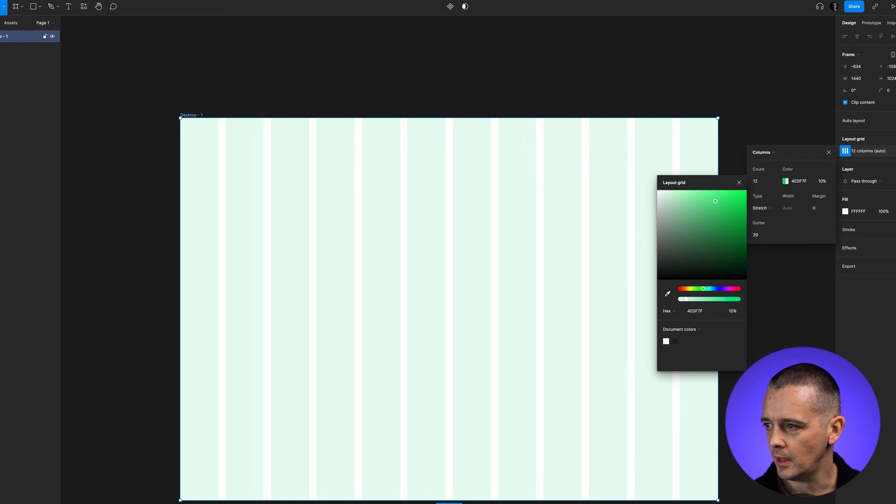
click(739, 183)
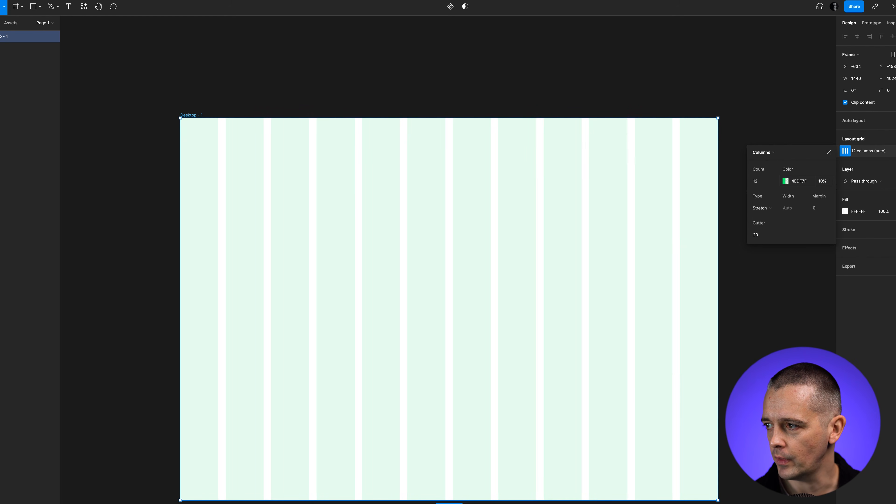
click(822, 181)
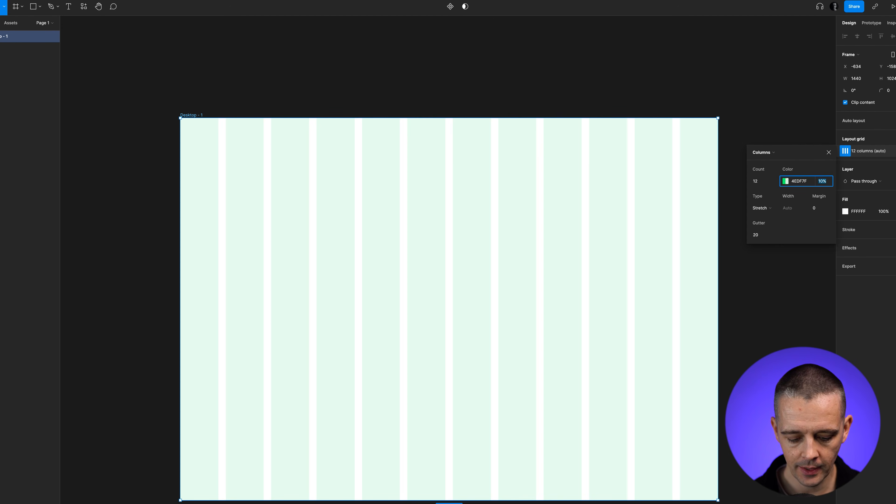
key(Tab)
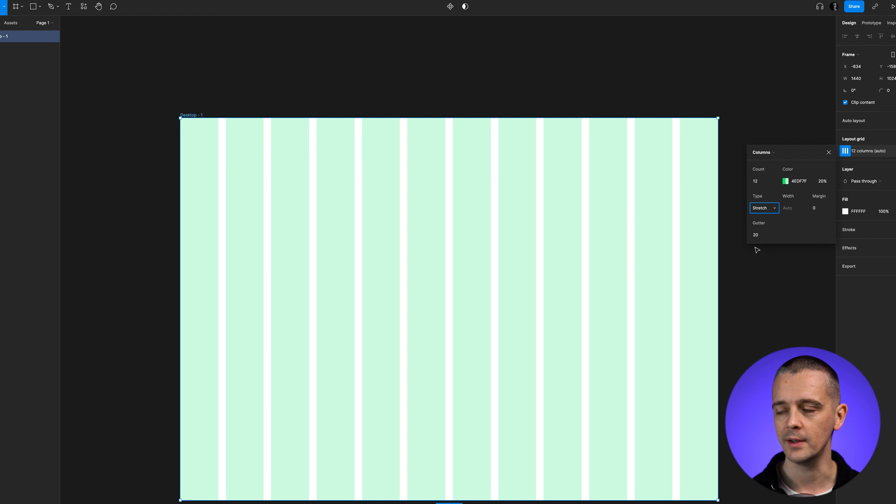
Set the column grid's type to Center with a column width of 100, and close the grid settings
click(775, 211)
click(774, 199)
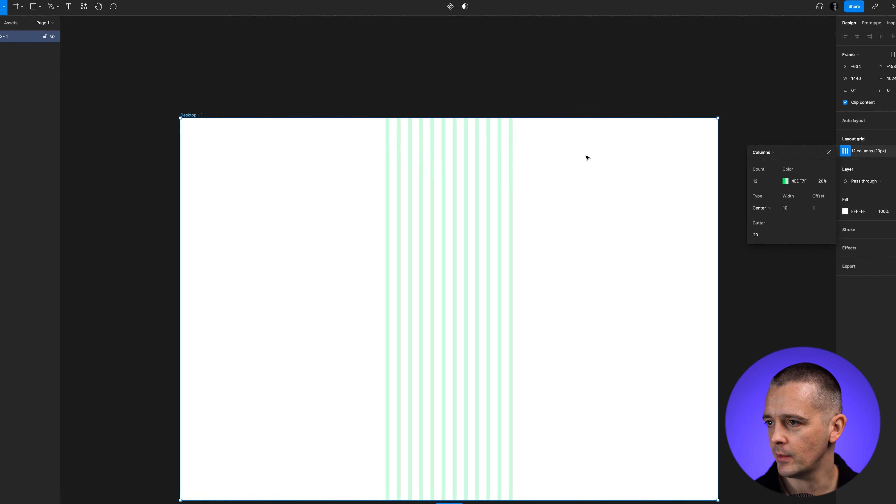
click(793, 210)
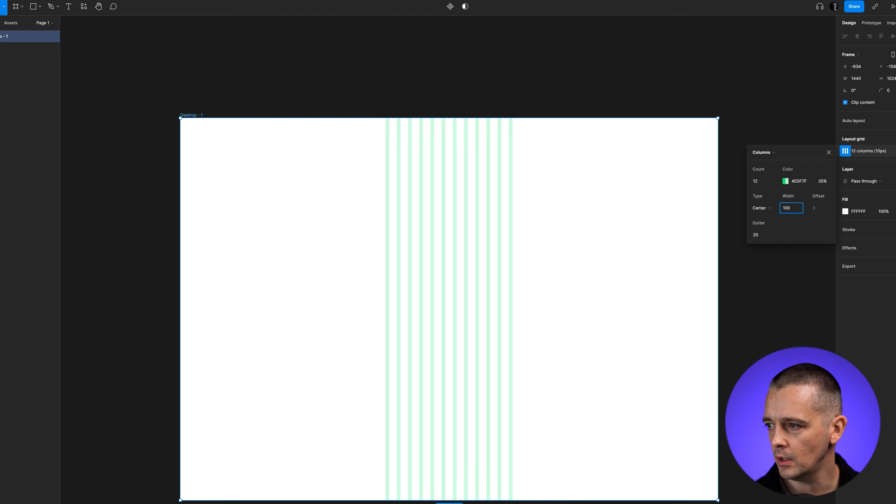
text(0)
key(Tab)
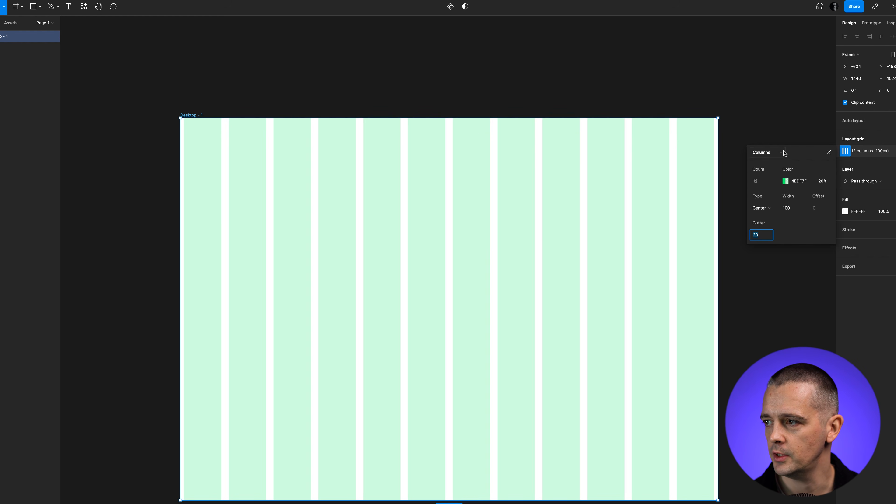
click(828, 153)
click(755, 101)
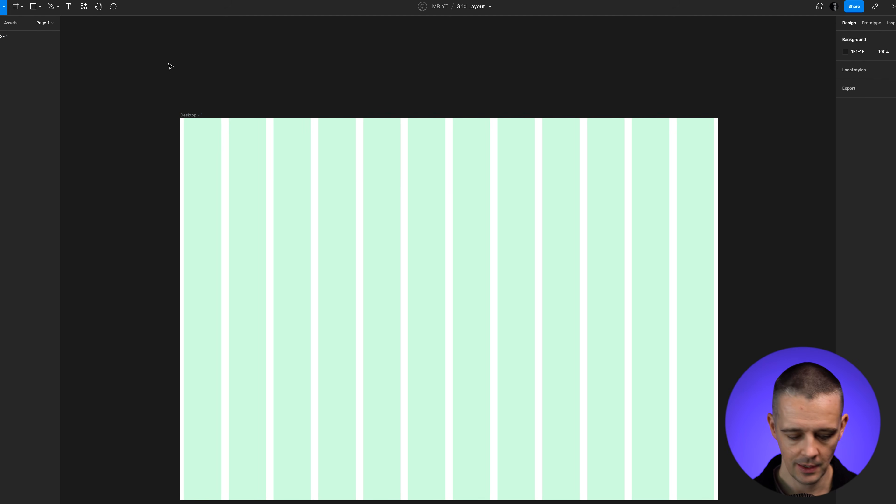
Draw a rectangle of about 100 × 106 spanning the width of the first column near the frame's upper edge
key(r)
mouse_move(184, 137)
mouse_down()
mouse_move(238, 186)
mouse_move(221, 178)
mouse_up()
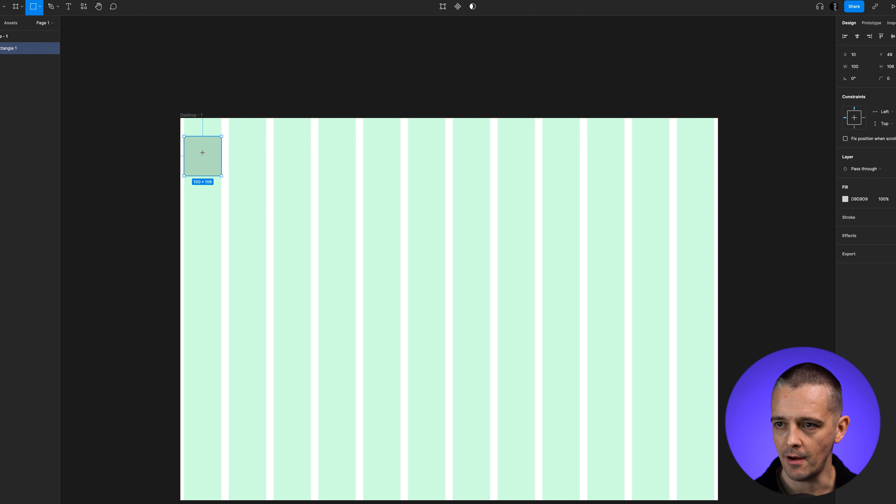
key(v)
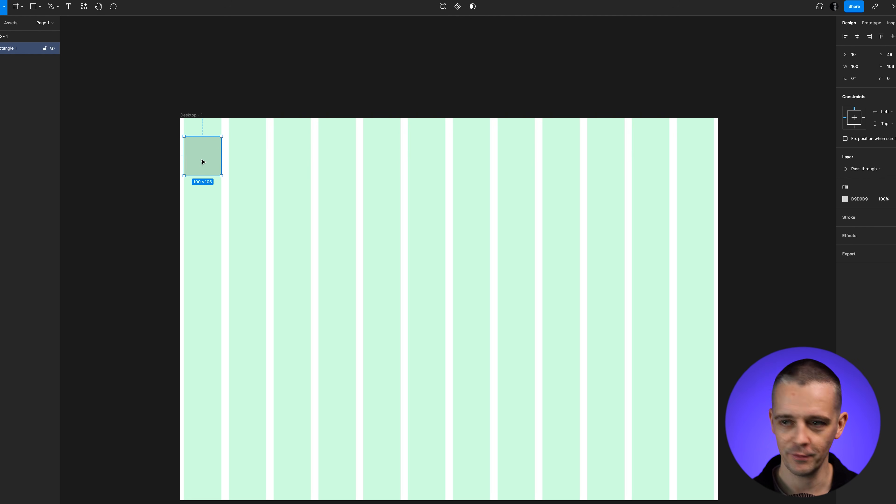
Copy the rectangle into the second column and repeat the duplication until all 12 columns hold one
drag(213, 165, 255, 168)
key(ctrl+z)
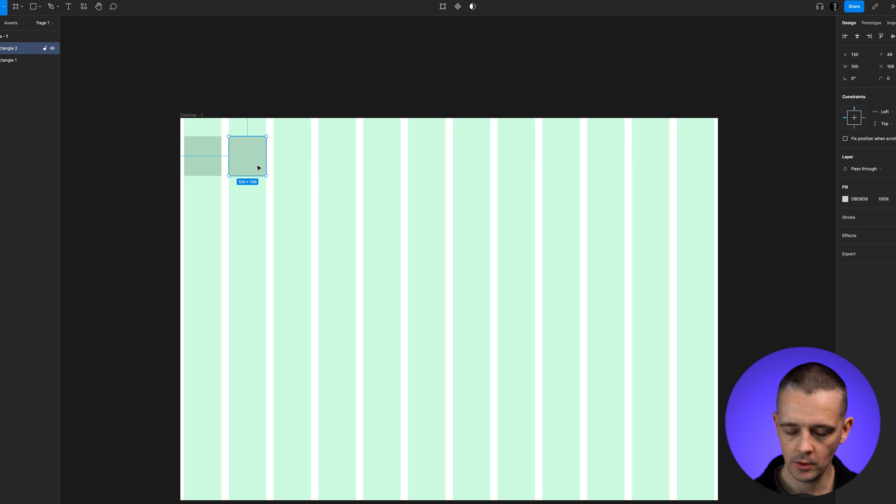
key(ctrl+d)
key(ctrl+d)
key(ctrl+d)
key(ctrl+d)
key(ctrl+d)
key(ctrl+d)
key(ctrl+d)
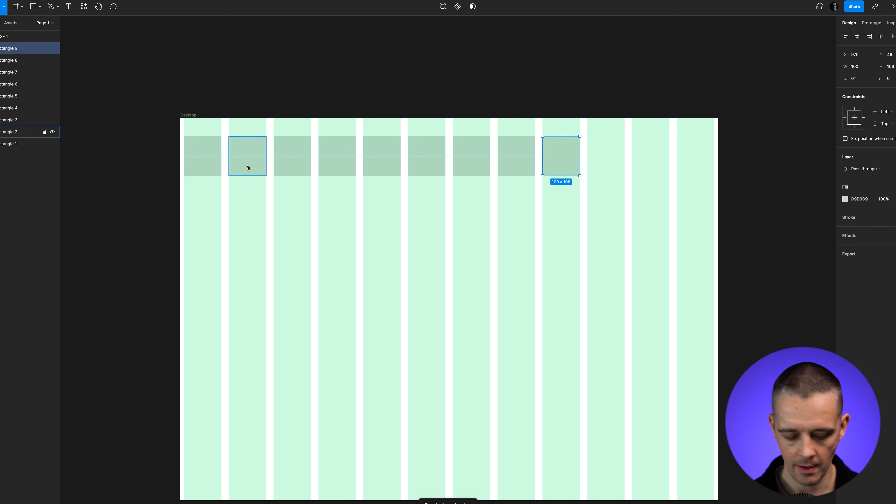
key(ctrl+d)
key(ctrl+d)
key(ctrl+d)
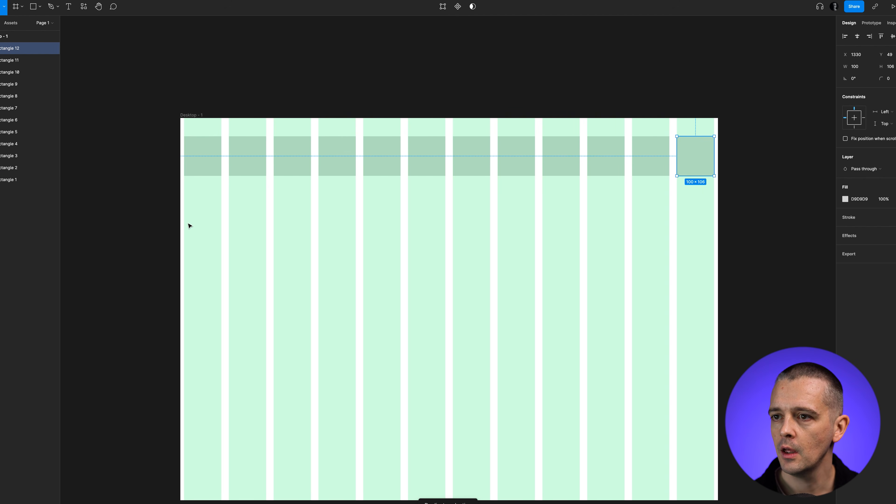
Deselect the rectangle and hide the layout grid to view the row of rectangles, and show the grid again
click(158, 182)
key(ctrl+shift+4)
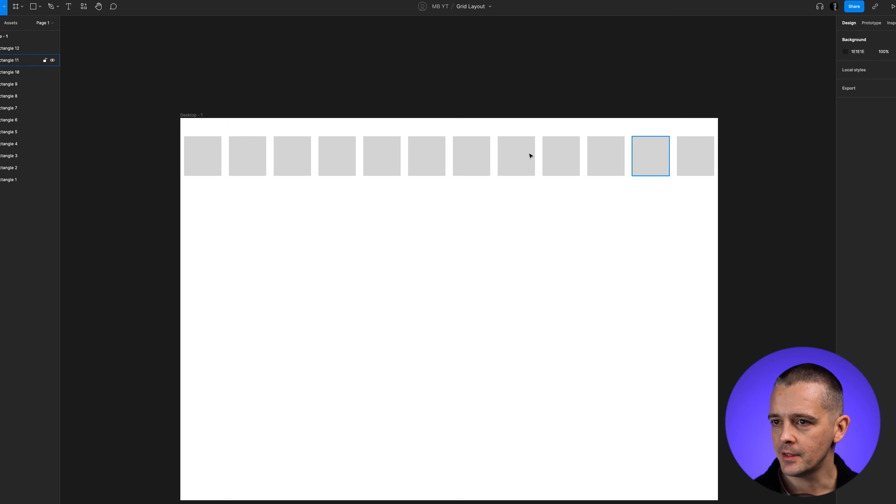
key(ctrl+shift+4)
Build a second row of six two-column rectangles, 220 × 106 each, from a copy of the first rectangle
click(208, 164)
drag(206, 166, 265, 210)
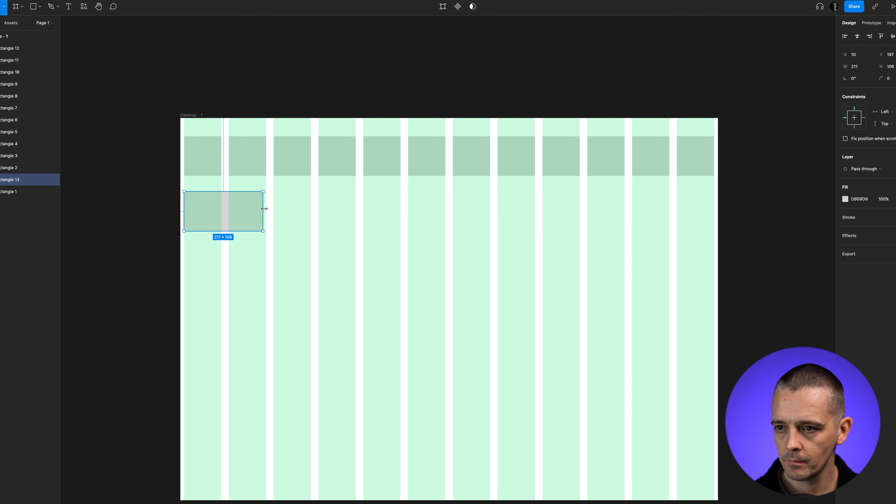
drag(207, 220, 292, 222)
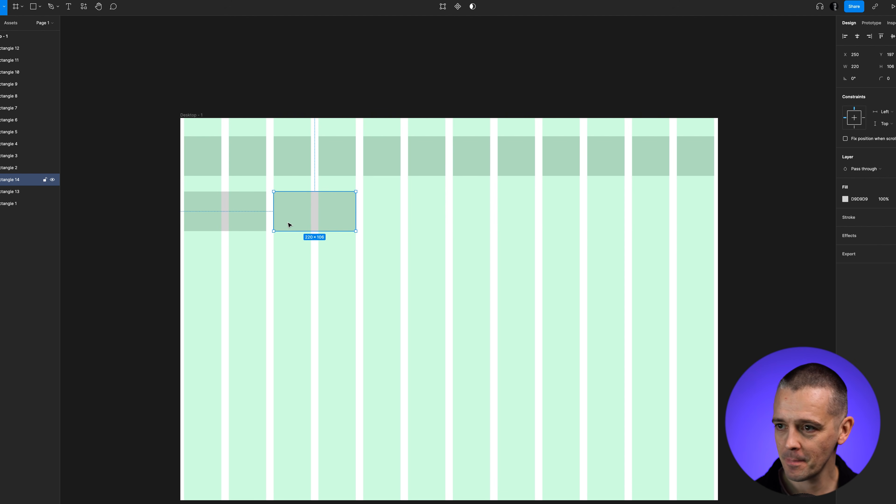
key(ctrl+d)
key(ctrl+d)
key(ctrl+d)
key(ctrl+d)
click(176, 190)
Build a third row of four three-column rectangles, 340 × 106 each, from a copy of the first two-column rectangle
drag(214, 216, 311, 261)
drag(229, 262, 359, 265)
key(ctrl+d)
key(ctrl+d)
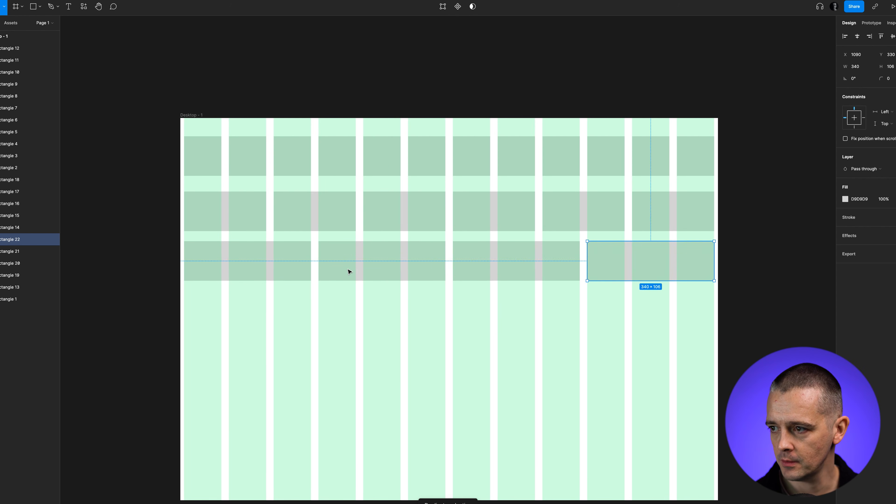
Build a fourth row of three four-column rectangles, 460 × 106 each, from a copy of the first three-column rectangle
click(233, 272)
drag(232, 272, 225, 317)
drag(309, 312, 355, 312)
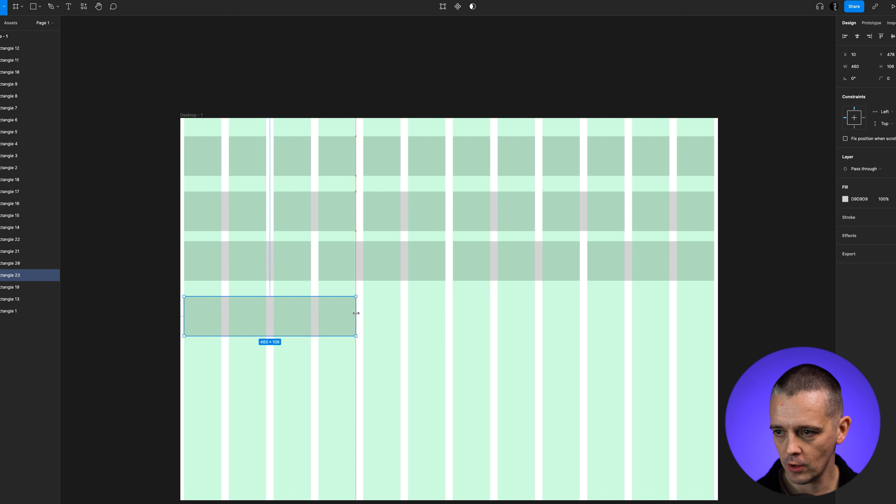
drag(248, 318, 418, 316)
key(ctrl+d)
click(147, 319)
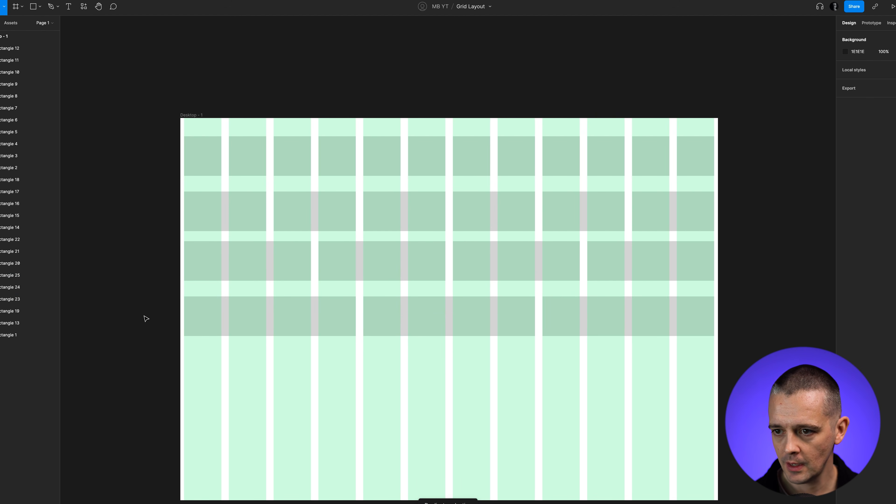
Draw a six-column rectangle of about 700 × 117 below the fourth row and copy it across the remaining six columns
key(r)
mouse_move(183, 349)
mouse_down()
mouse_move(214, 372)
mouse_move(446, 394)
mouse_up()
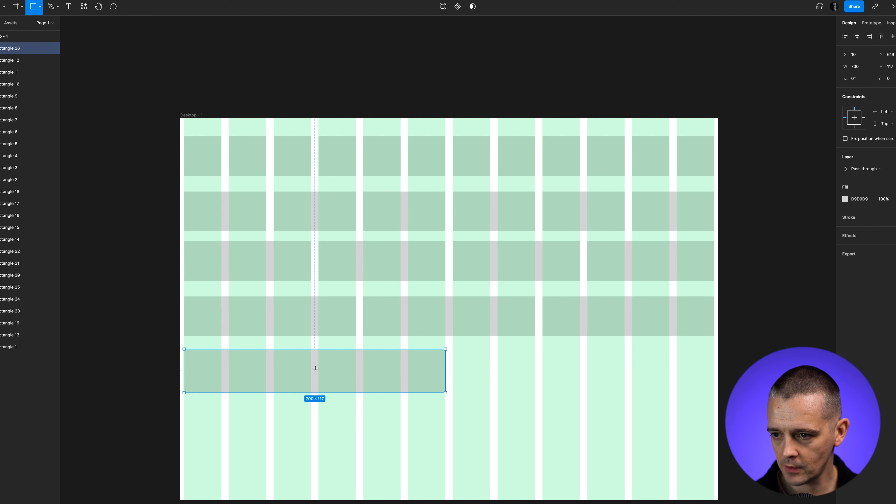
alt+drag(230, 371, 490, 375)
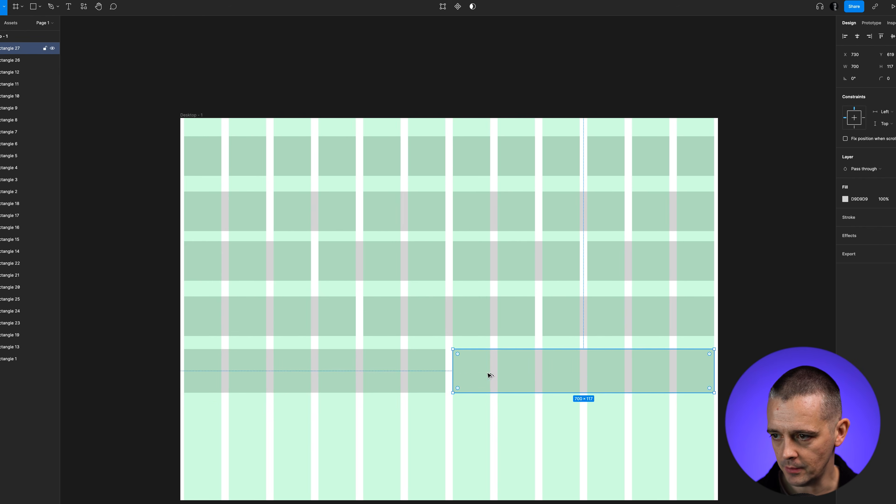
click(126, 370)
Draw a rectangle of about 1420 × 96 spanning all 12 columns beneath the six-column row
key(r)
mouse_move(184, 406)
mouse_down()
mouse_move(714, 444)
mouse_move(705, 446)
mouse_up()
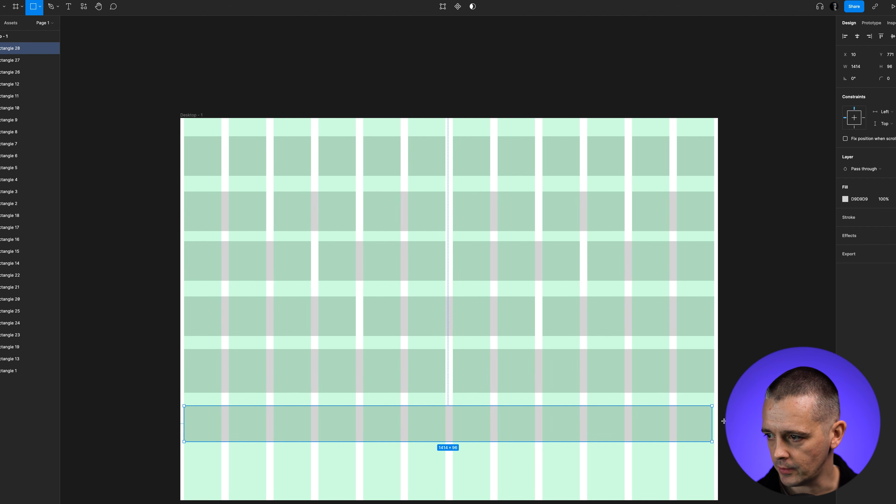
drag(713, 422, 715, 423)
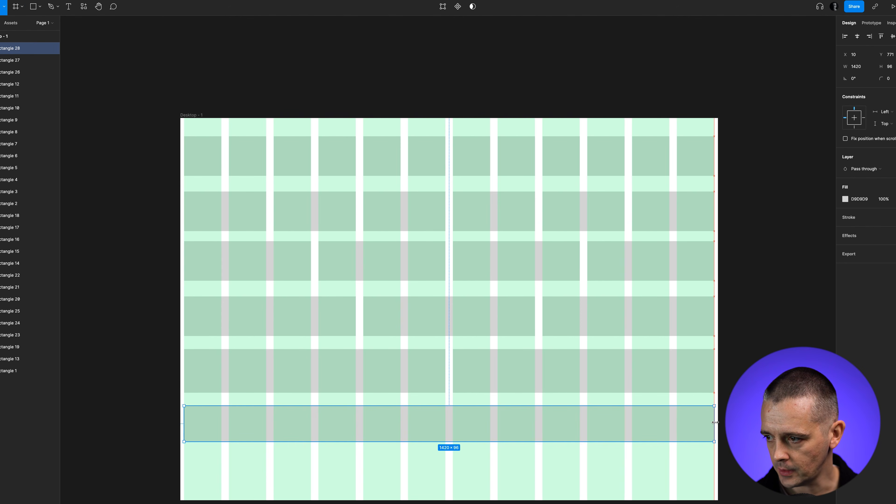
click(151, 441)
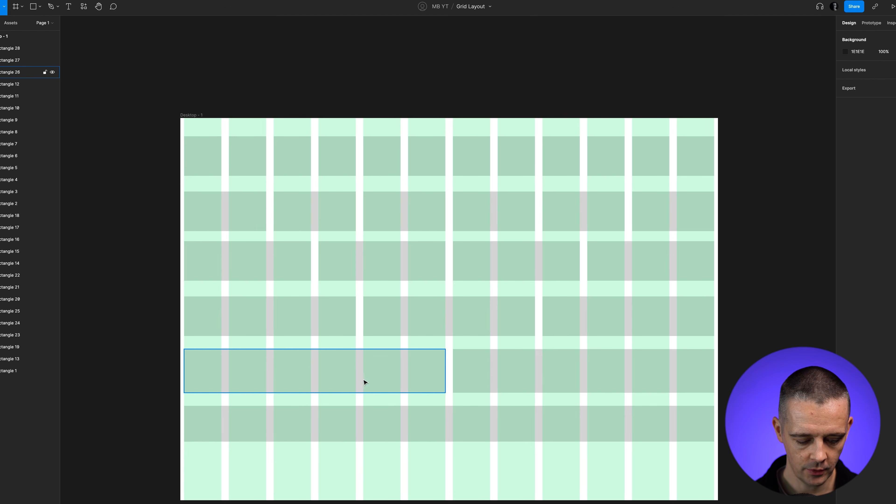
Hide the layout grid and extend the desktop frame downward to a height of about 1862
key(ctrl+g)
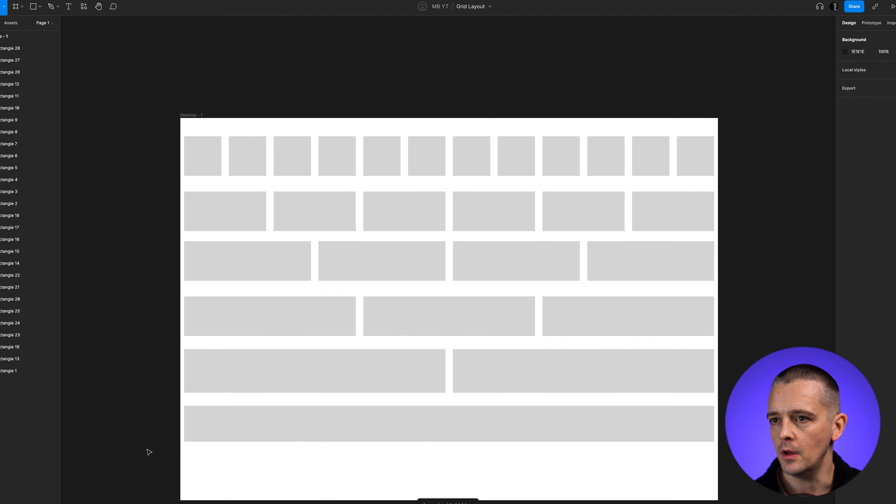
drag(264, 248, 260, 141)
drag(478, 318, 465, 390)
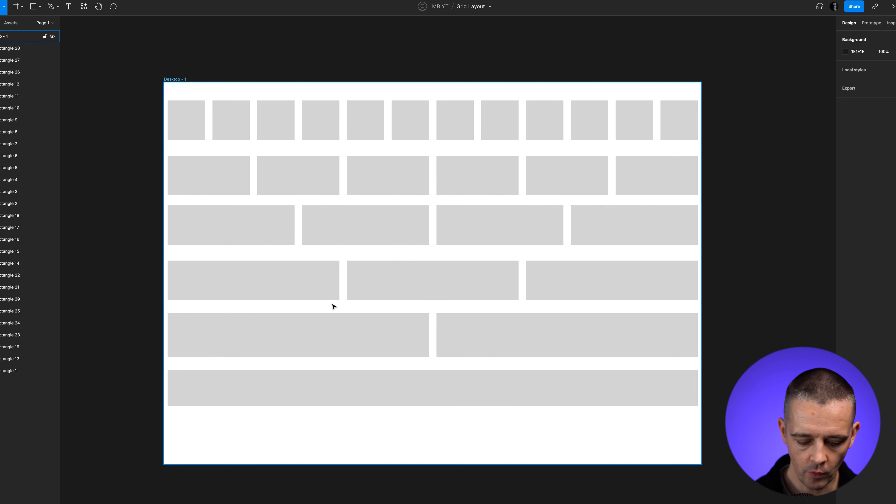
key(minus)
scroll(494, 267, down, 1)
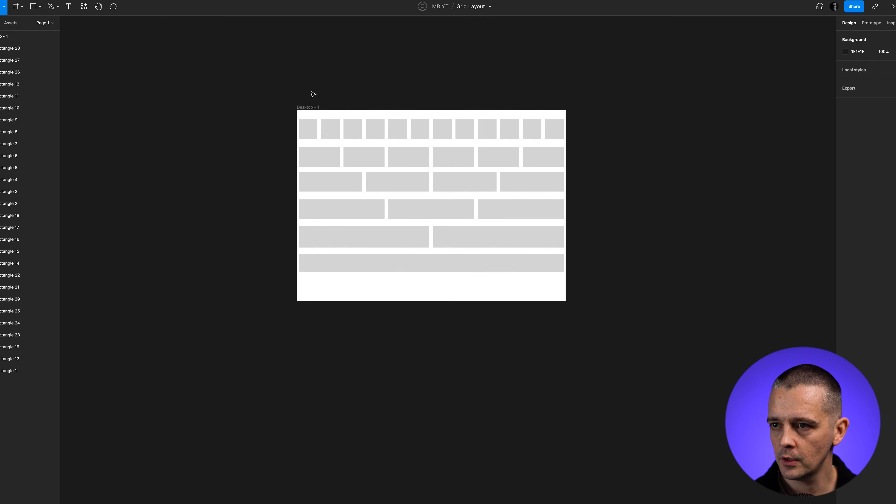
click(316, 107)
drag(437, 302, 425, 457)
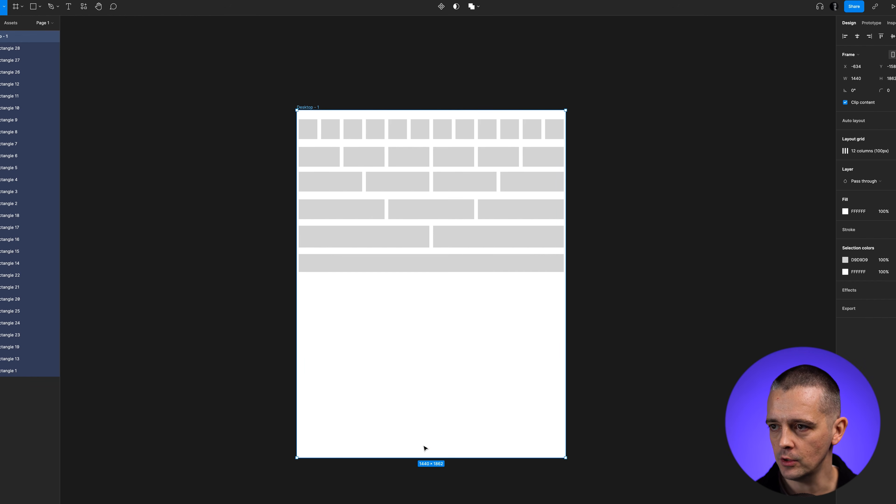
click(598, 342)
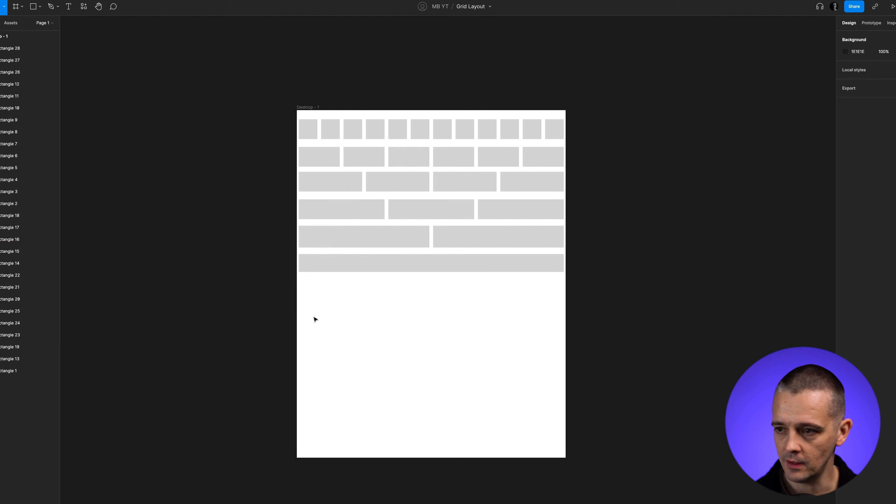
Show the layout grid and copy the third column's rectangle into the empty lower area as a 100 × 100 square
key(ctrl+g)
key(ctrl+g)
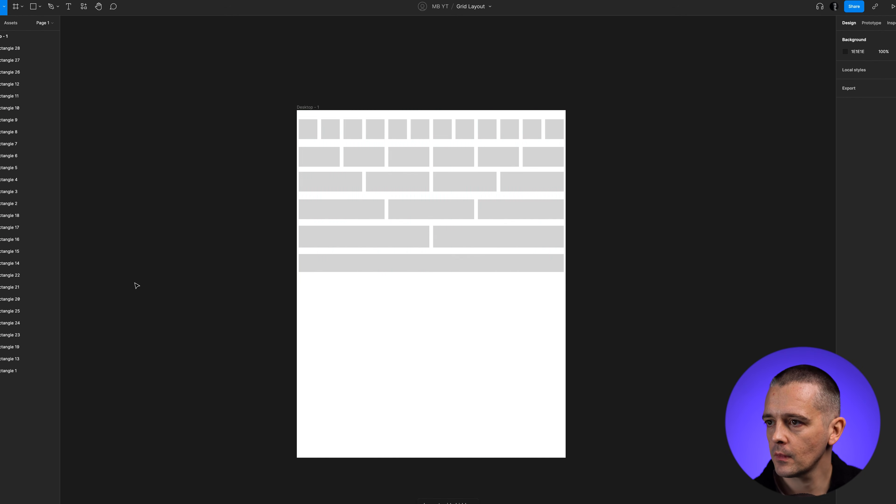
key(ctrl+g)
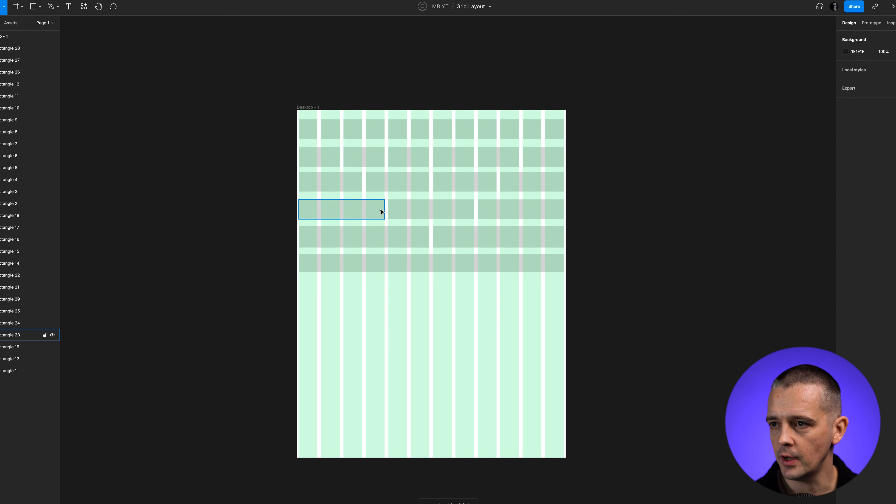
click(375, 134)
click(358, 136)
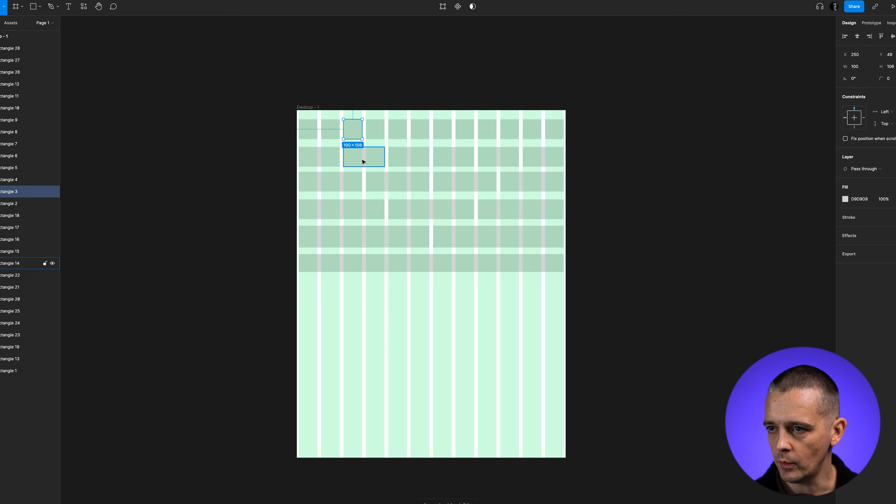
drag(354, 137, 352, 321)
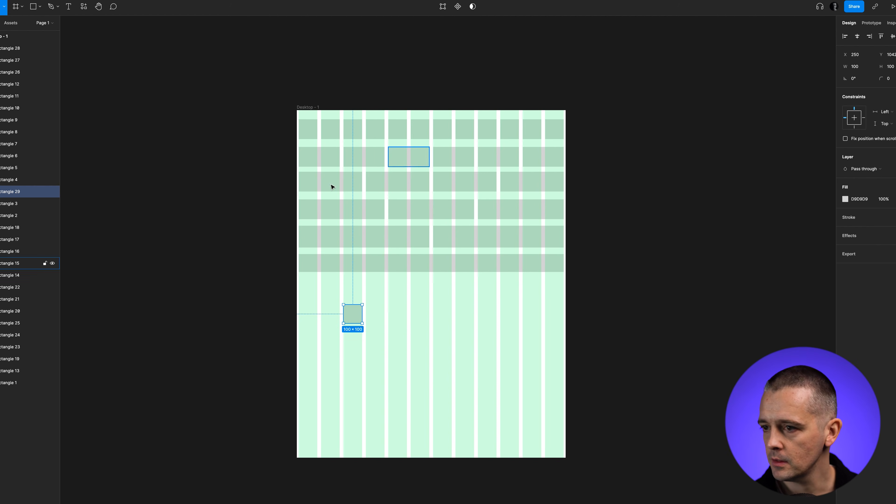
click(220, 296)
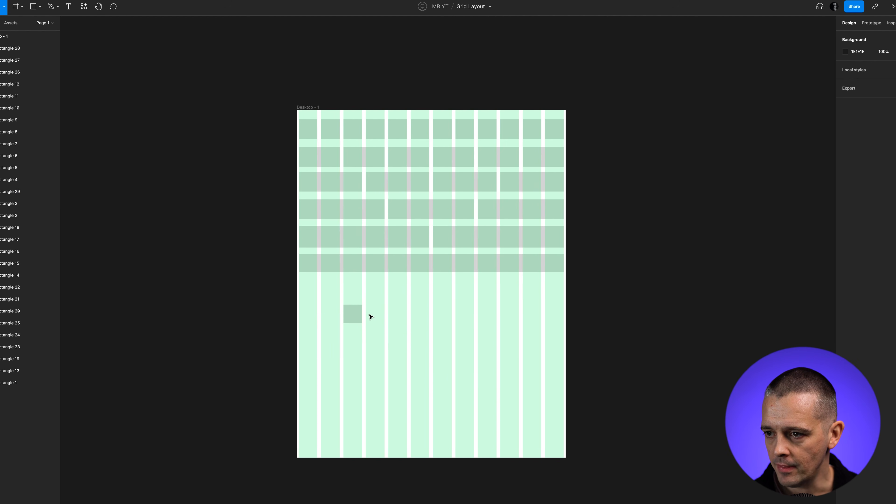
Copy a two-column rectangle beside the square, reduce it to 220 × 34, and stack a second copy beneath it
key(r)
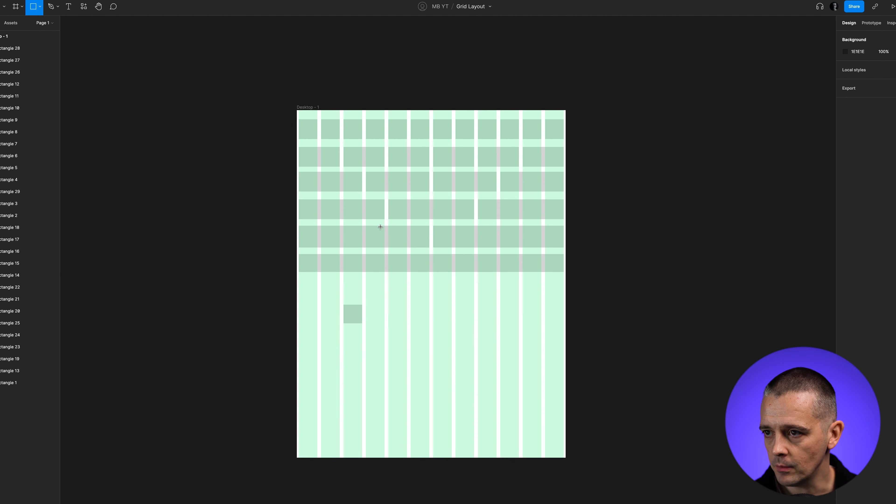
key(Escape)
click(367, 158)
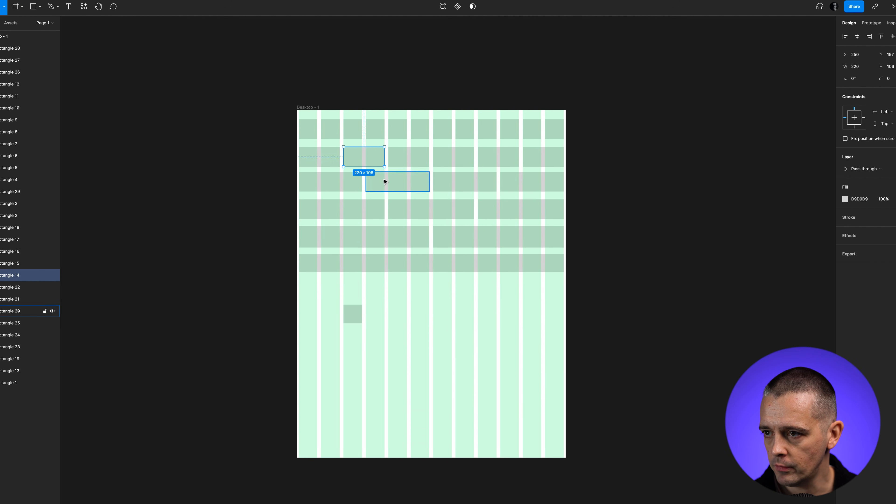
drag(364, 158, 579, 279)
key(minus)
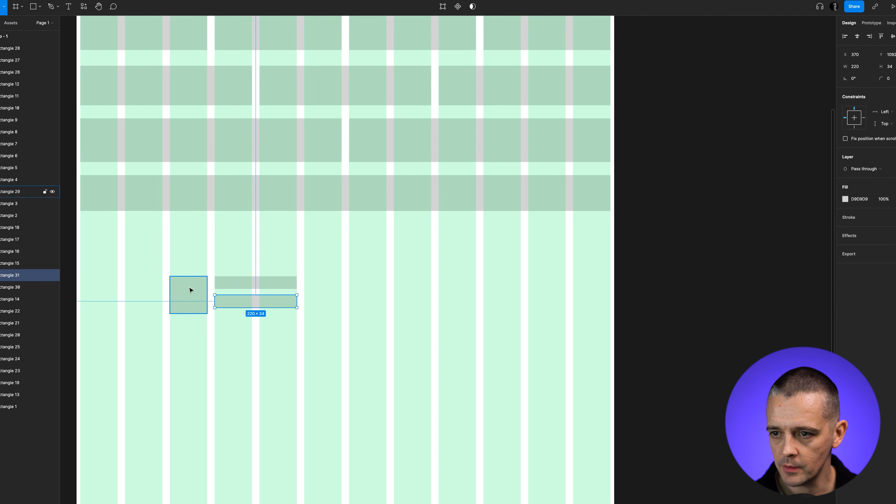
Copy the square and its two bars so the second set starts at the eighth column
click(190, 295)
shift+click(232, 283)
shift+click(217, 306)
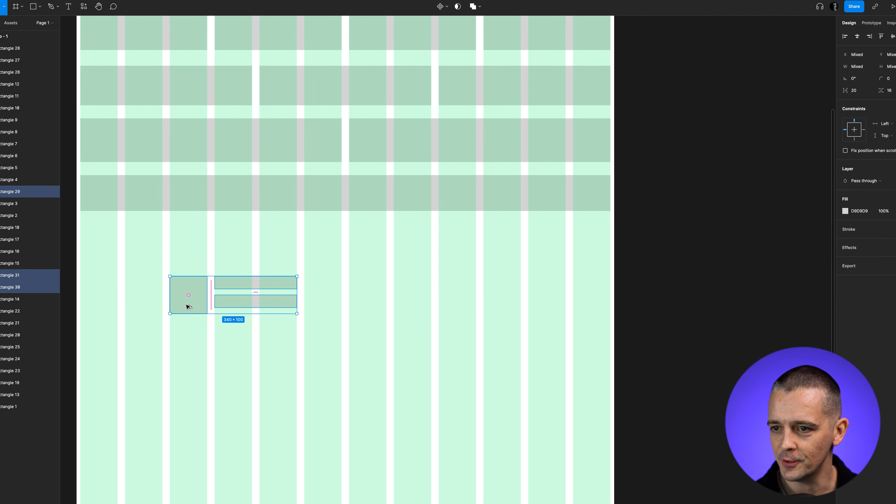
alt+drag(186, 306, 413, 303)
click(644, 315)
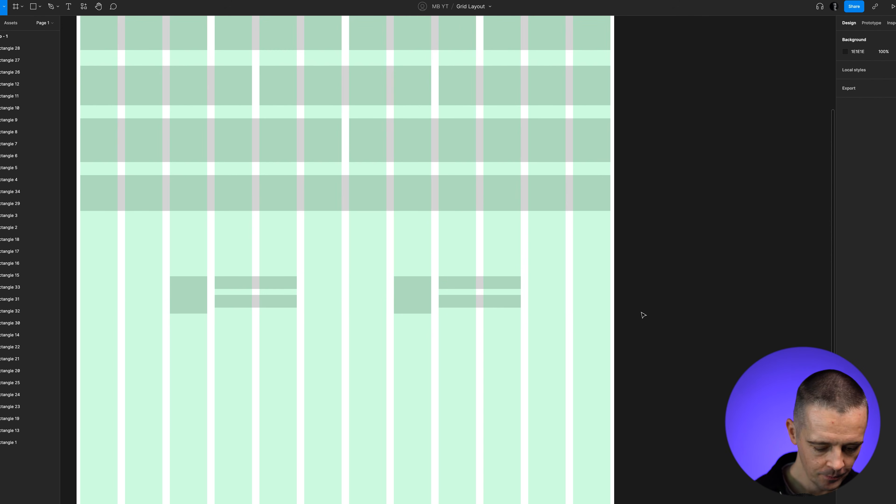
Hide the layout grid and duplicate both square-and-bars sets into a second row directly below
key(shift+0)
key(ctrl+g)
scroll(417, 278, down, 3)
scroll(417, 278, left, 2)
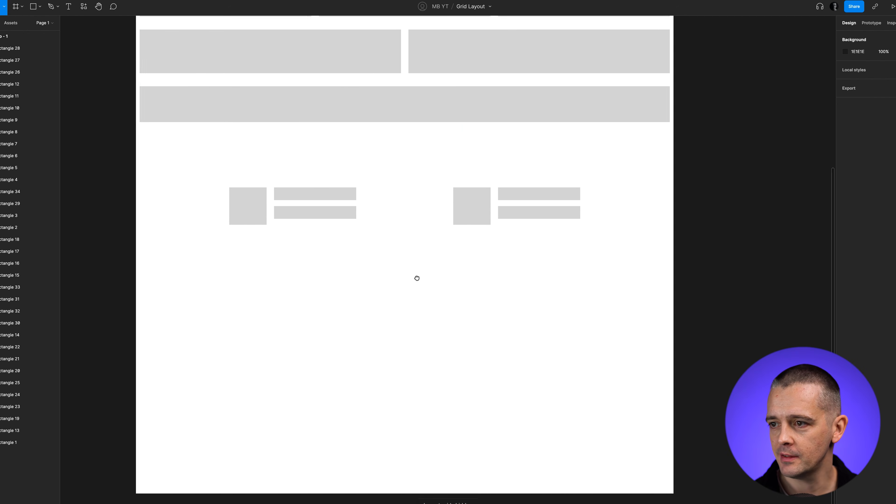
drag(230, 175, 459, 233)
alt+drag(242, 209, 243, 262)
click(676, 276)
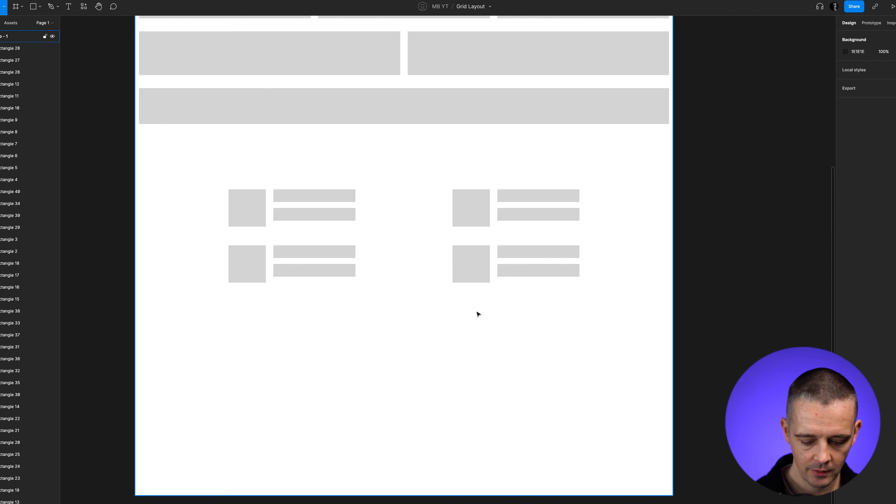
Show the layout grid and copy the first six-column rectangle below the square-and-bars sets, making the copy taller
key(ctrl+minus)
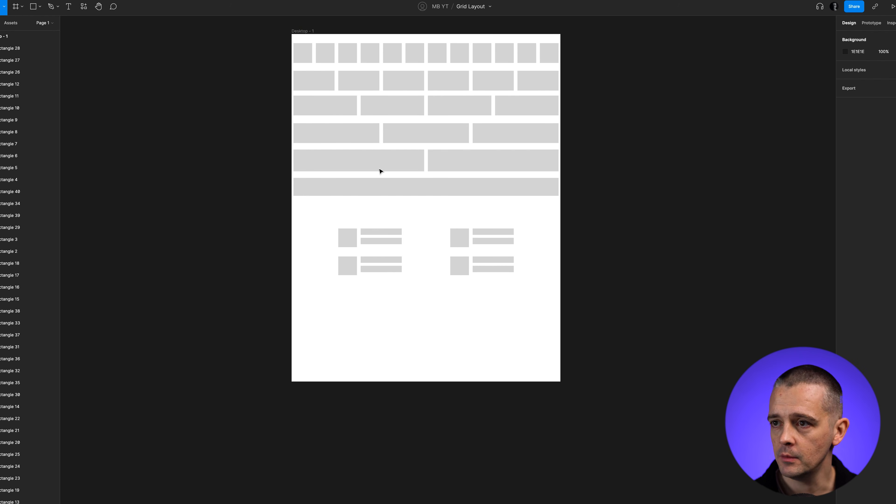
click(356, 159)
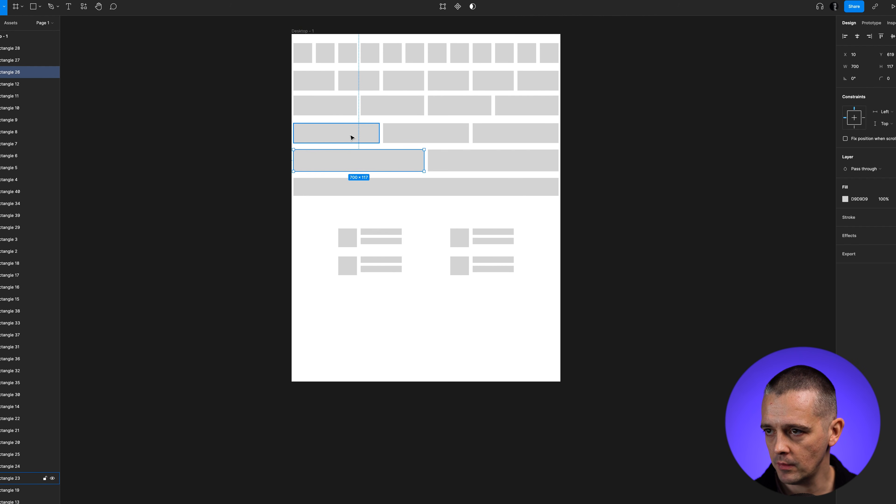
click(356, 141)
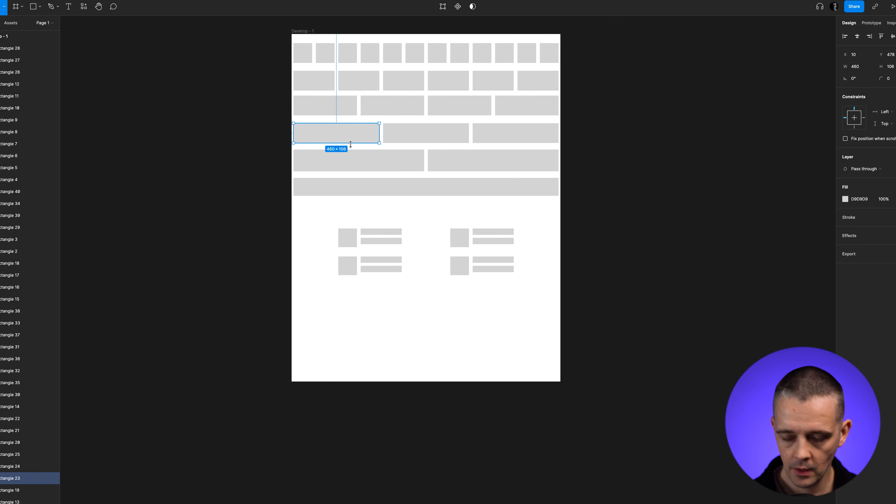
key(shift+g)
click(365, 165)
drag(332, 162, 347, 366)
click(627, 299)
Copy two 220 × 34 bars beside the large rectangle, repeat them into four rows of two bars, and hide the layout grid
click(504, 260)
shift+click(495, 268)
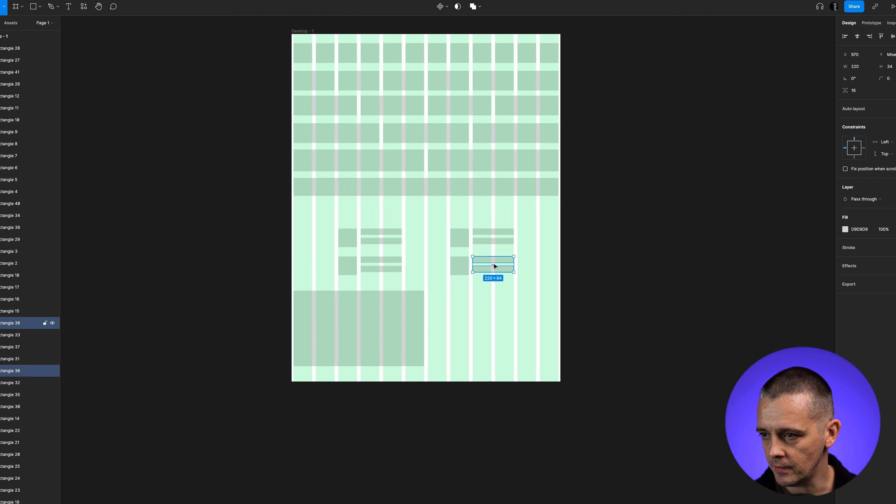
drag(491, 260, 462, 297)
key(super+z)
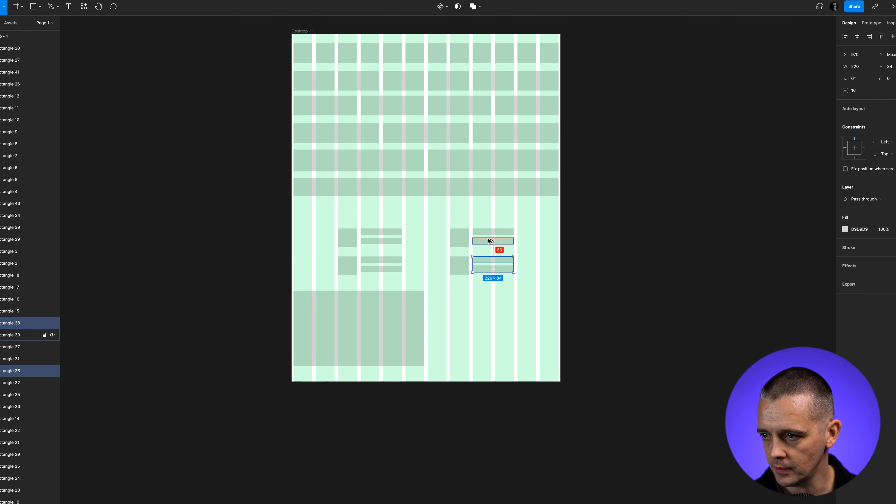
drag(483, 261, 473, 315)
drag(553, 335, 504, 298)
click(572, 300)
key(ctrl+g)
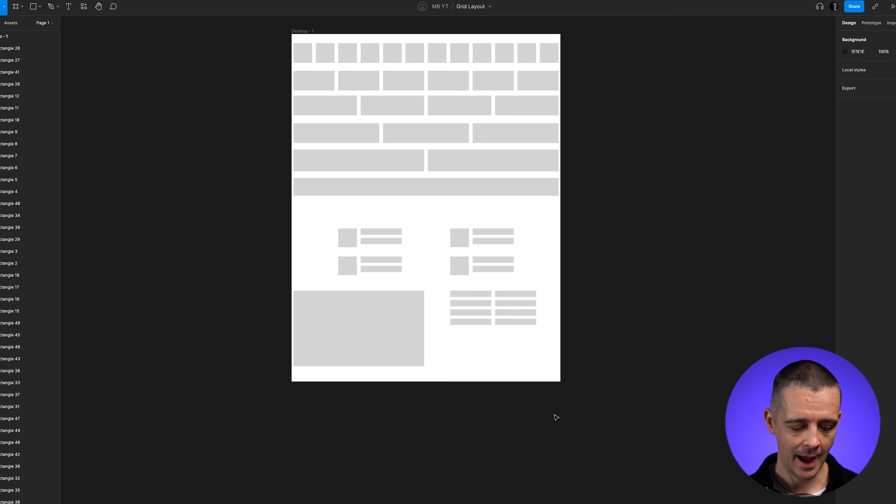
key(ctrl+shift+4)
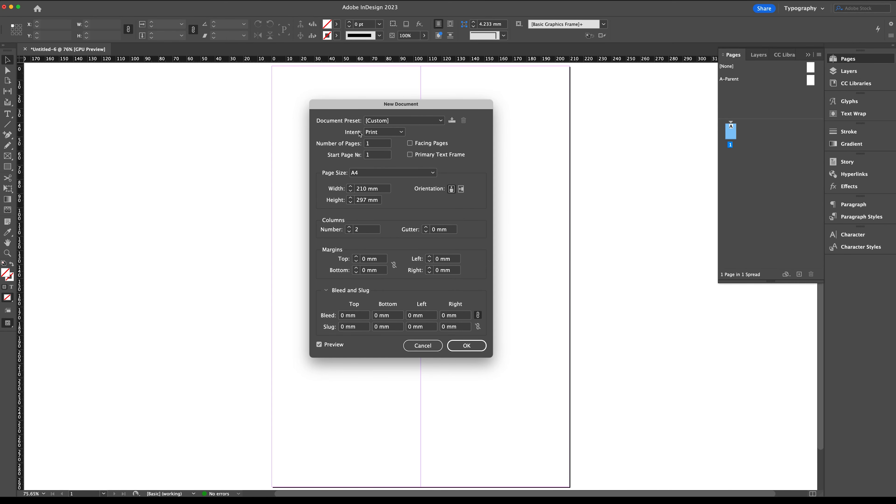
In InDesign, configure the new A4 print document with 7 pages and facing pages
click(377, 143)
text(7)
key(Tab)
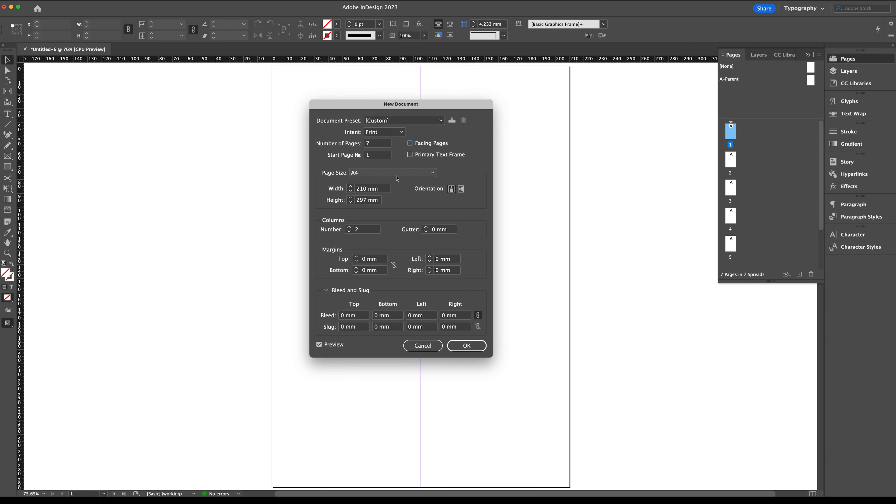
click(416, 145)
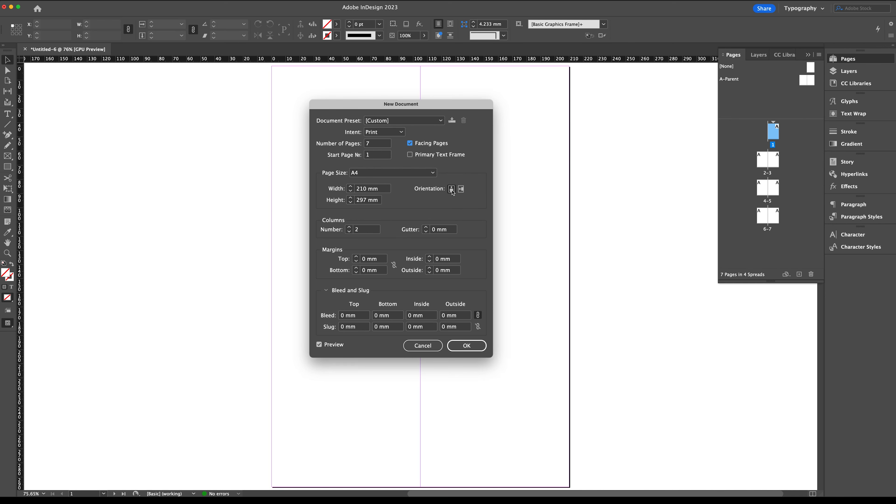
Set the new document to 1 column with a 3 mm bleed on all sides, and create it
click(349, 232)
click(348, 314)
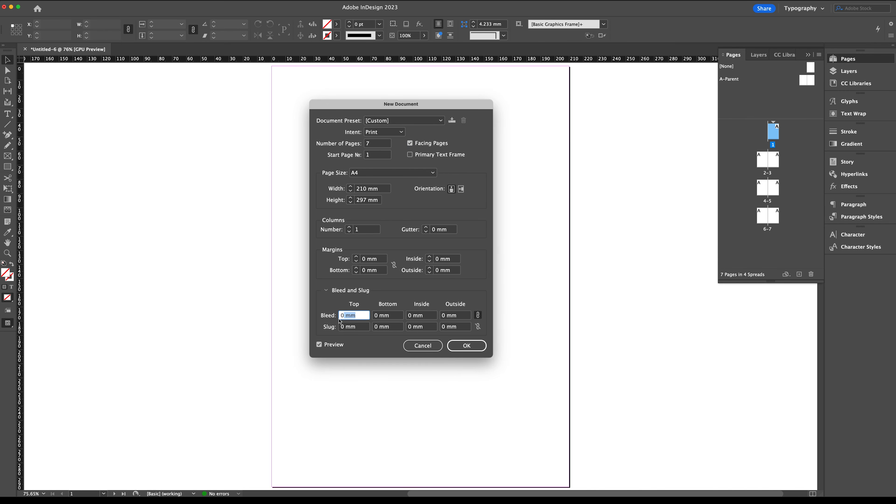
text(3)
key(Tab)
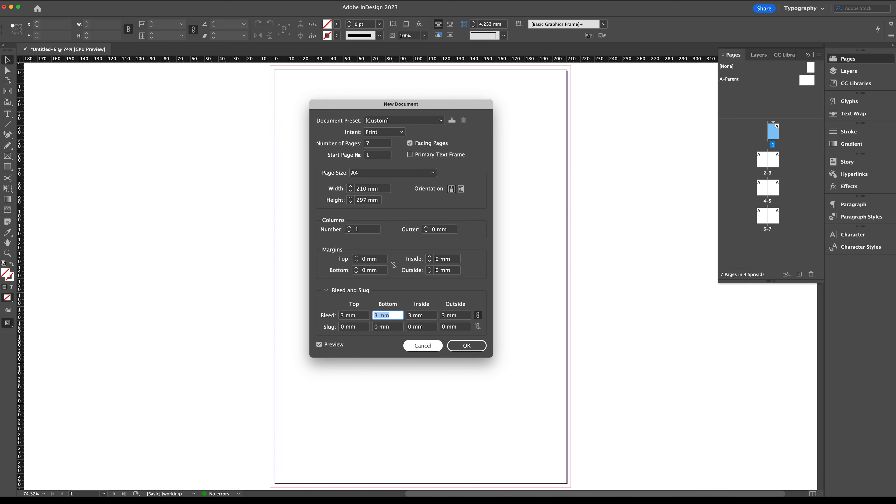
click(467, 346)
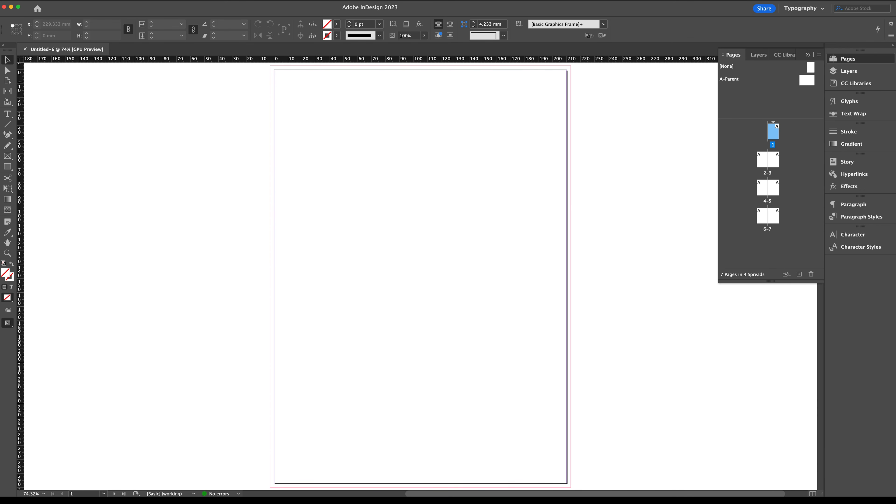
Draw a rectangle about 103 × 100 mm on the left page of A-Parent and fill it with C=100 M=0 Y=0 K=0
double_click(807, 80)
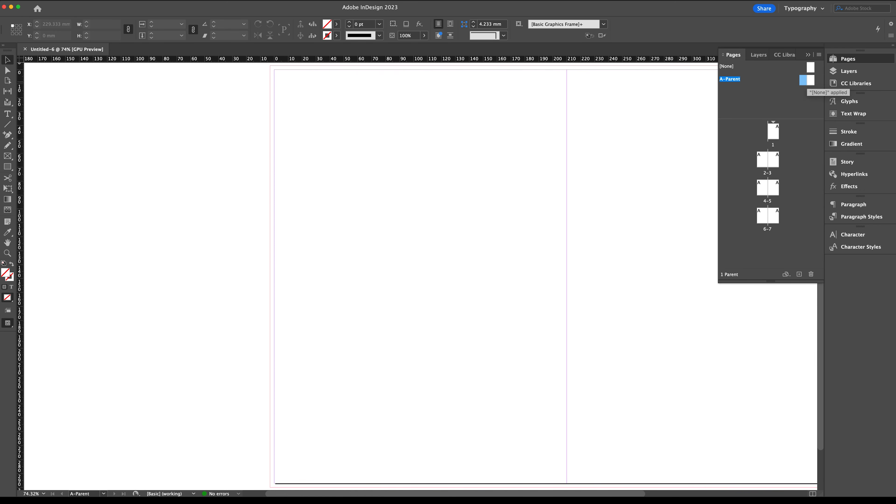
key(m)
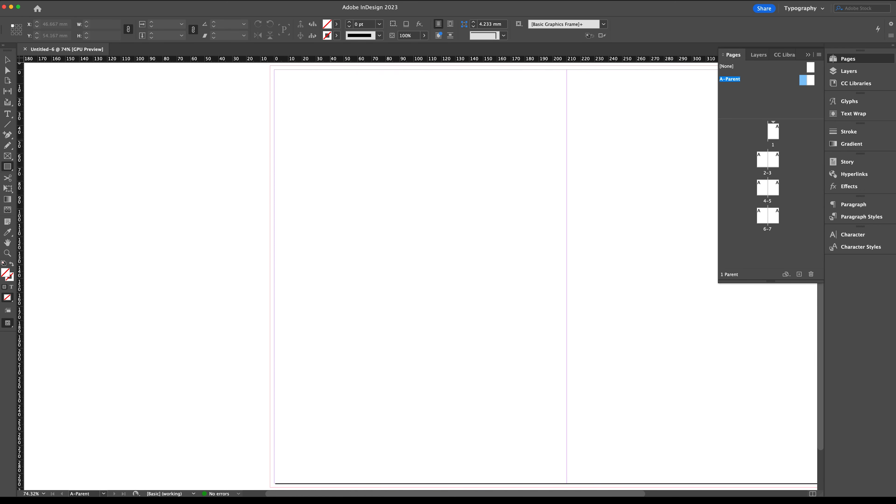
drag(332, 141, 476, 282)
click(336, 24)
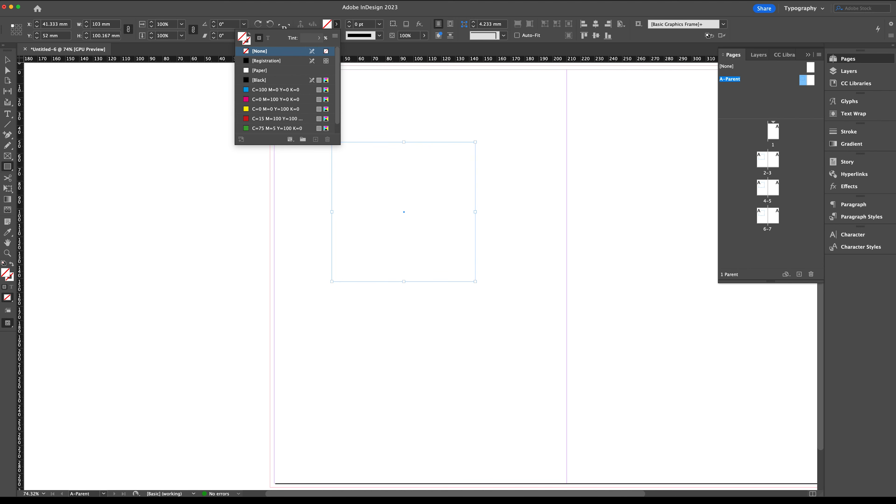
key(a)
key(v)
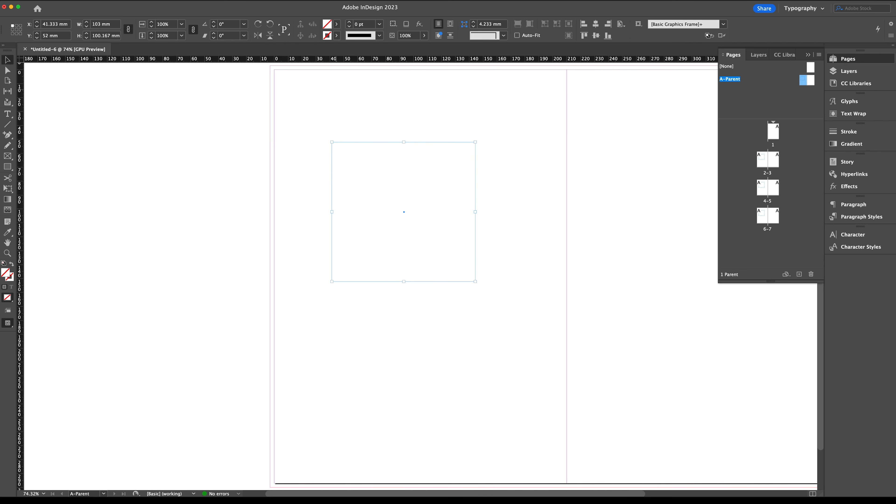
click(337, 23)
click(275, 90)
click(614, 195)
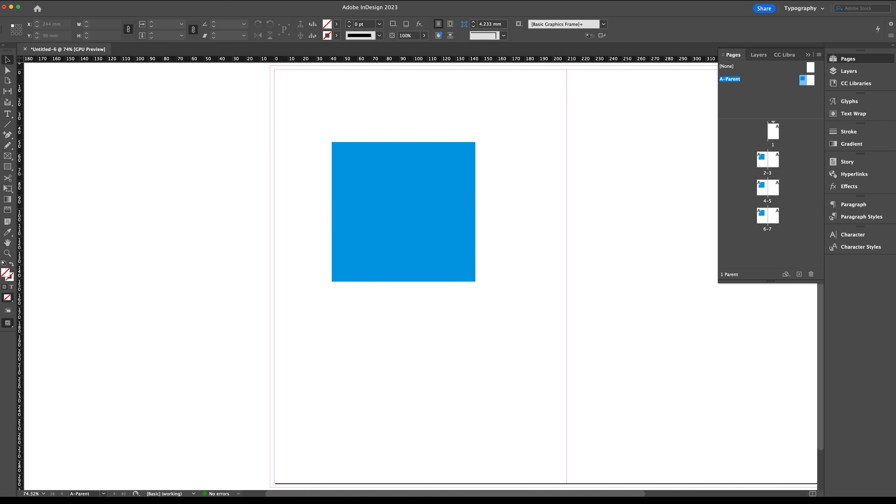
Check the rectangle on the document's spreads, then delete it from the A-Parent page
double_click(762, 215)
double_click(763, 187)
double_click(773, 160)
double_click(803, 79)
scroll(528, 214, right, 5)
click(282, 212)
key(Delete)
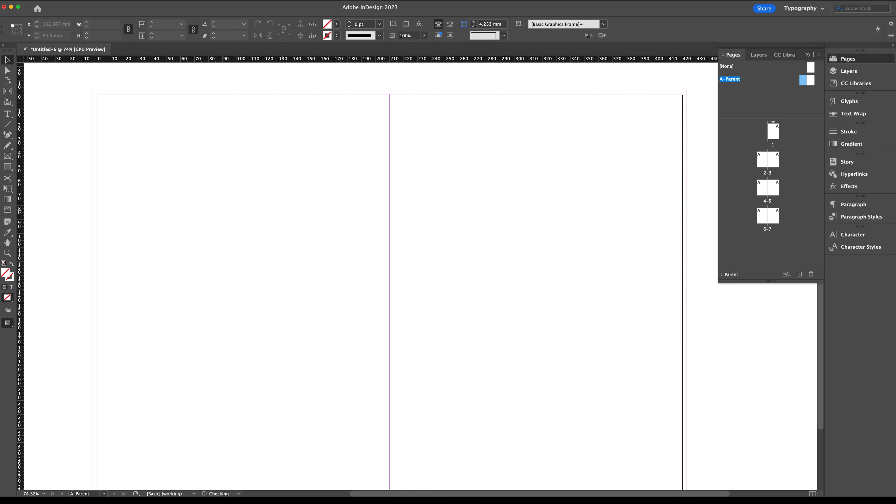
Select both A-Parent pages and set all four linked margins to 10 mm
shift+click(811, 79)
key(super+5)
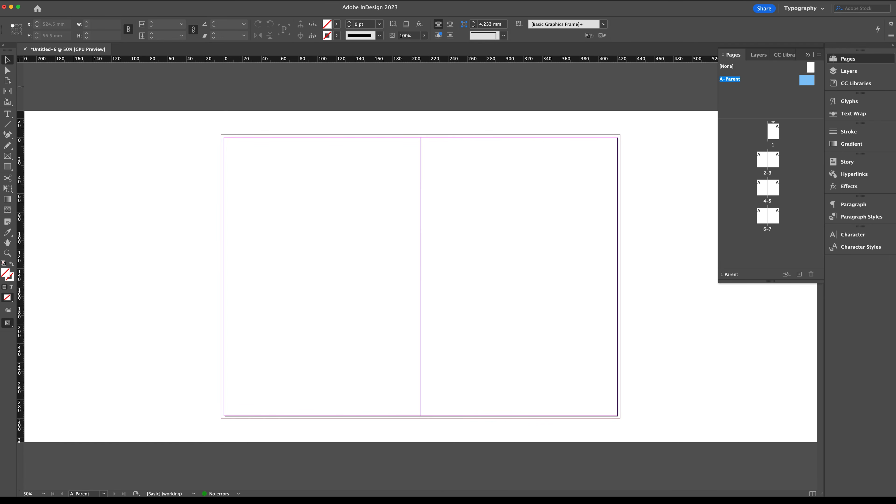
click(81, 0)
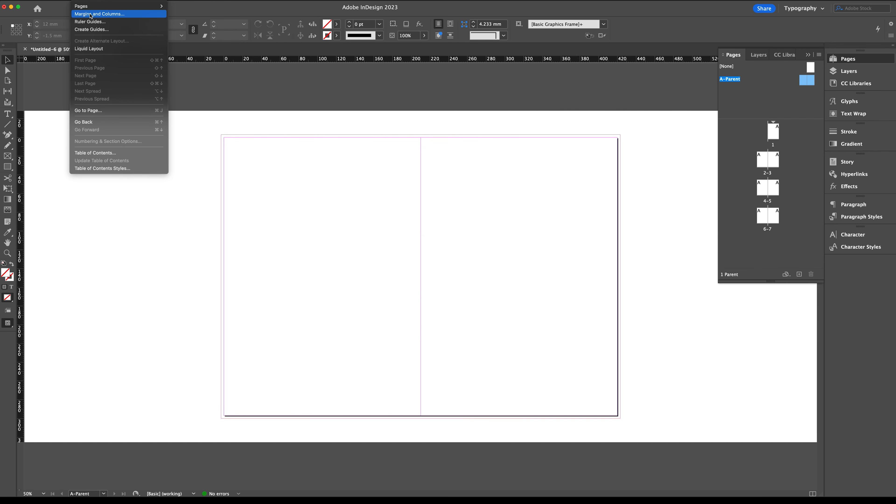
click(150, 14)
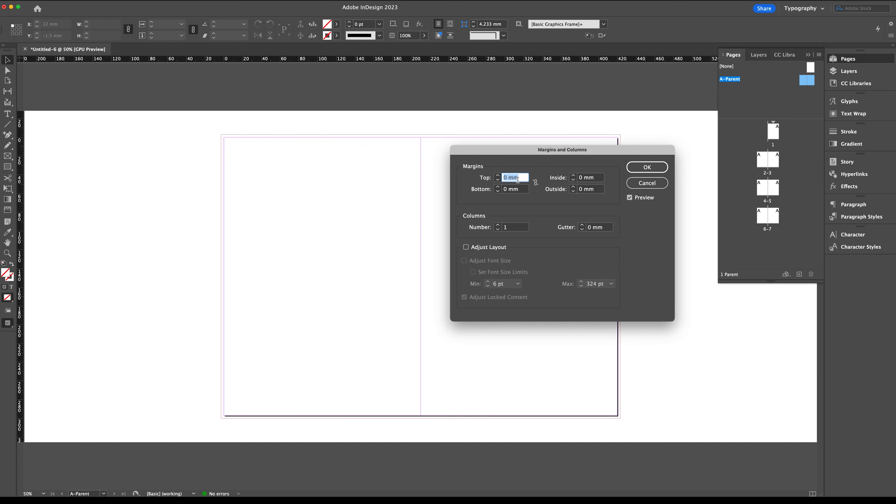
text(10)
key(Tab)
drag(508, 154, 430, 196)
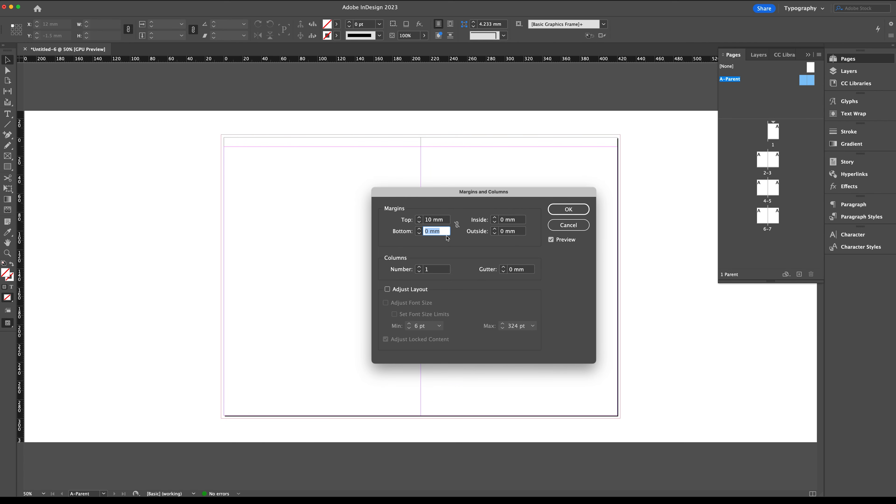
text(10)
key(Tab)
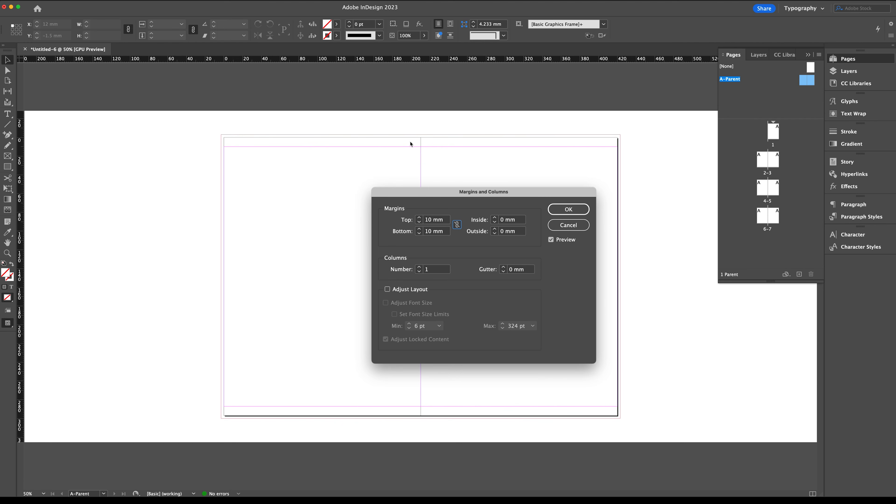
click(457, 225)
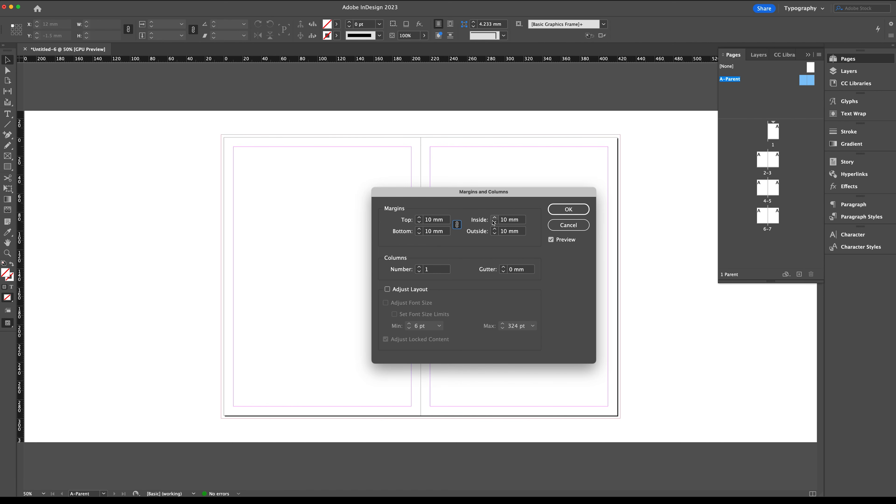
Unlink the margins, set the bottom margin to 20 mm and the inside margin to 15 mm, and apply them
click(457, 226)
drag(459, 192, 441, 172)
click(413, 211)
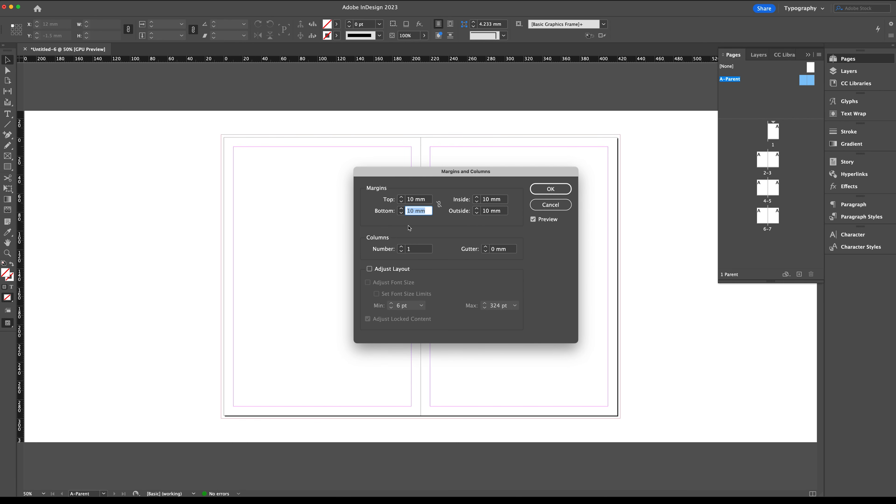
text(20)
key(Tab)
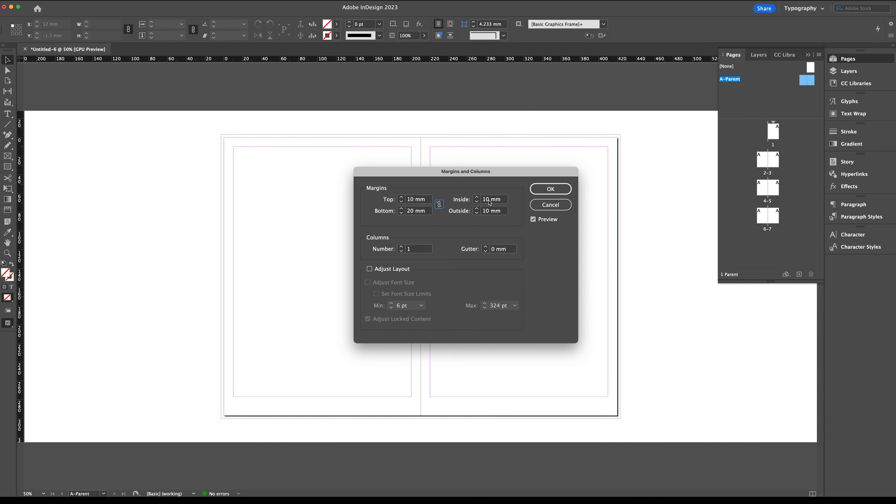
drag(489, 201, 486, 201)
text(5)
key(Tab)
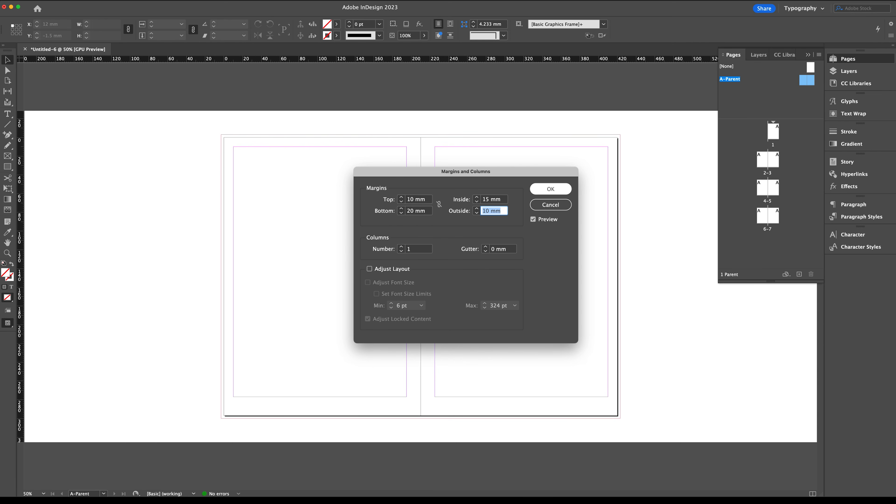
key(Return)
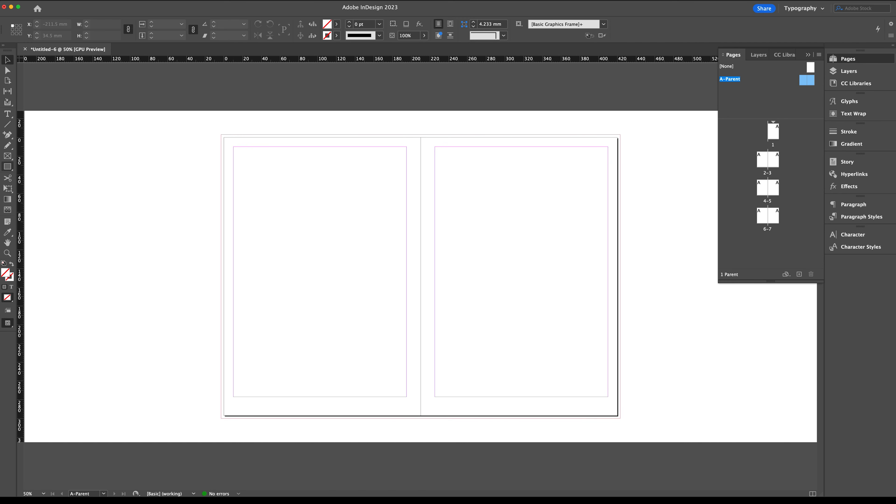
Draw a 185 × 267 mm rectangle filling the left parent page's margin area and fill it with Black
key(m)
drag(234, 146, 407, 396)
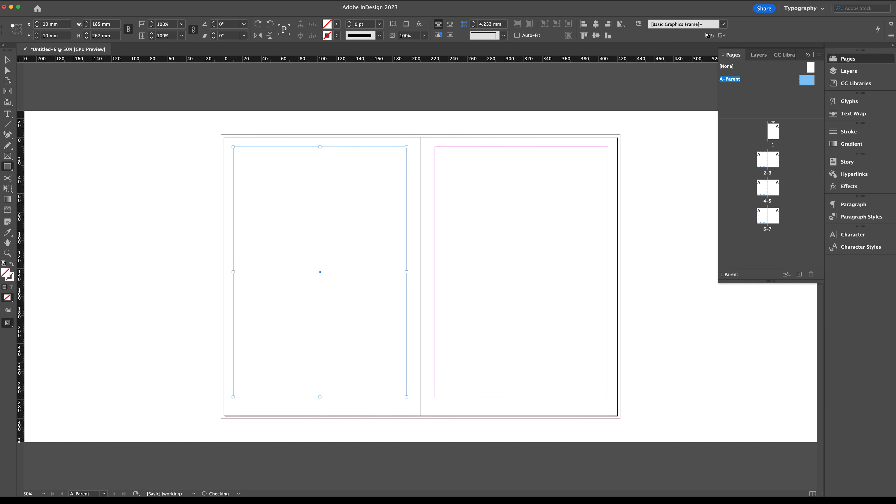
click(337, 24)
click(260, 80)
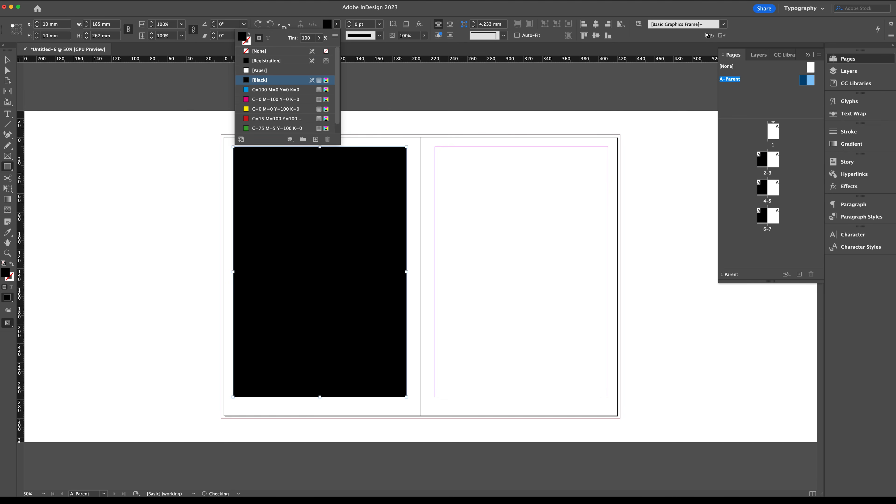
Copy the black rectangle into the right parent page's margin area and preview the spread without guides
click(7, 59)
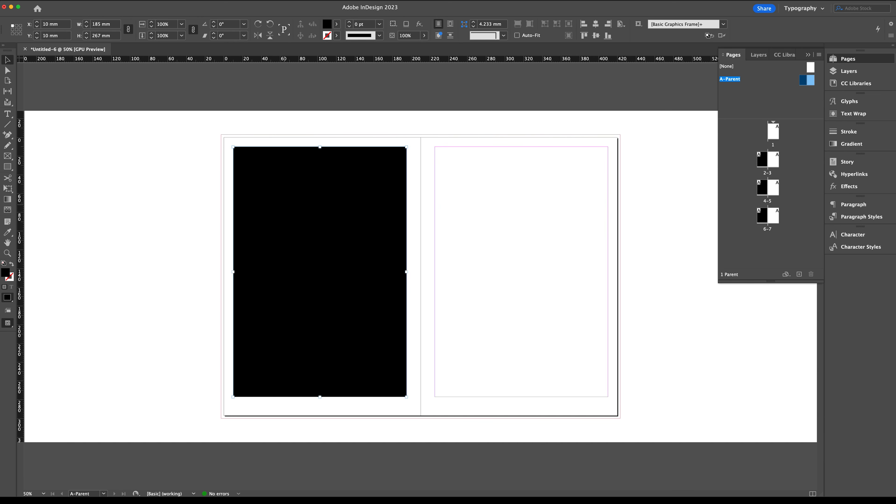
drag(276, 208, 477, 208)
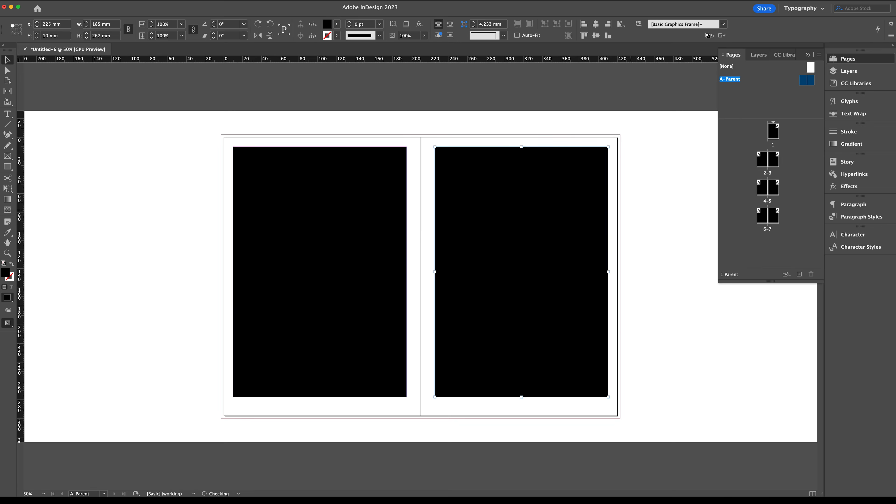
click(631, 213)
key(w)
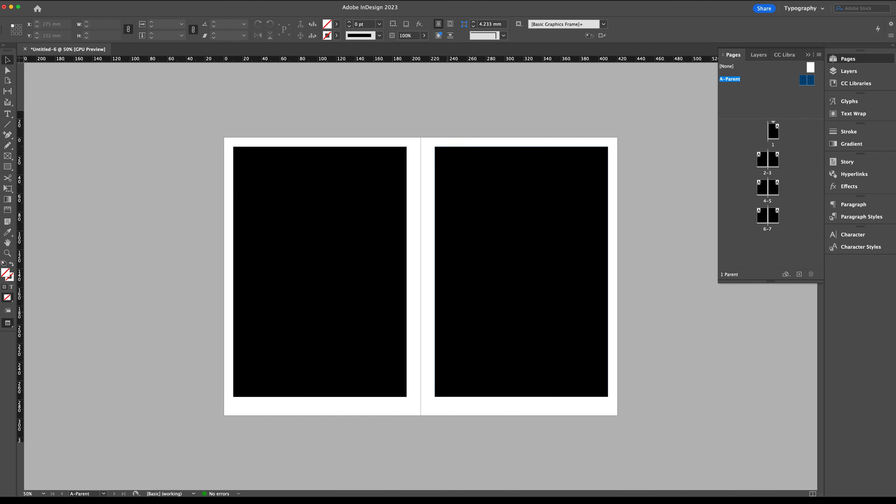
Return to the normal view and delete both black rectangles from the parent spread
key(w)
click(312, 225)
key(Delete)
click(508, 243)
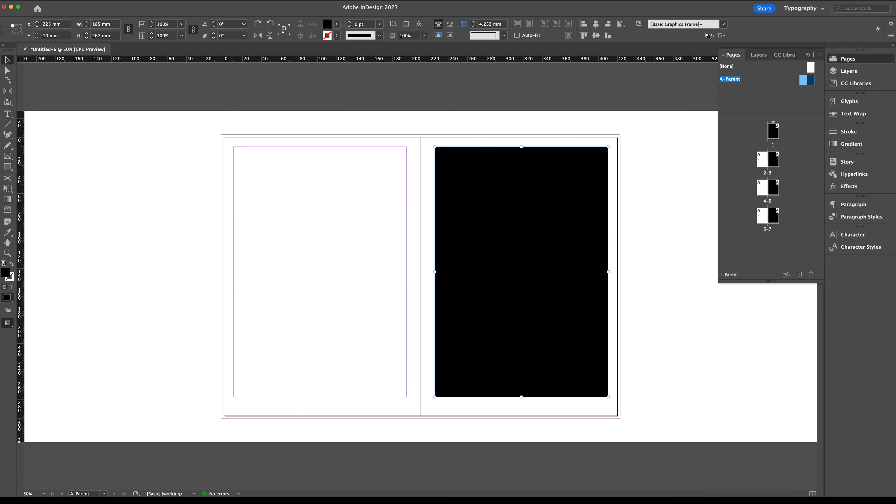
key(Delete)
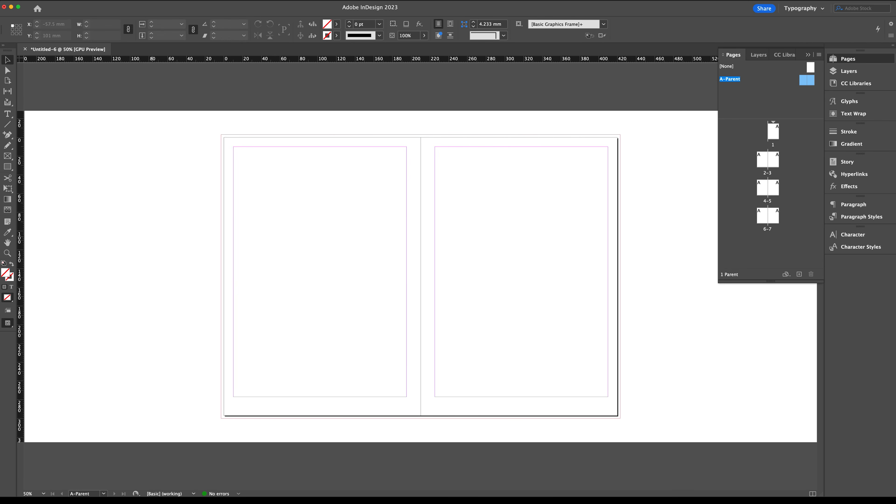
Save the document to the Desktop as grids
key(super+s)
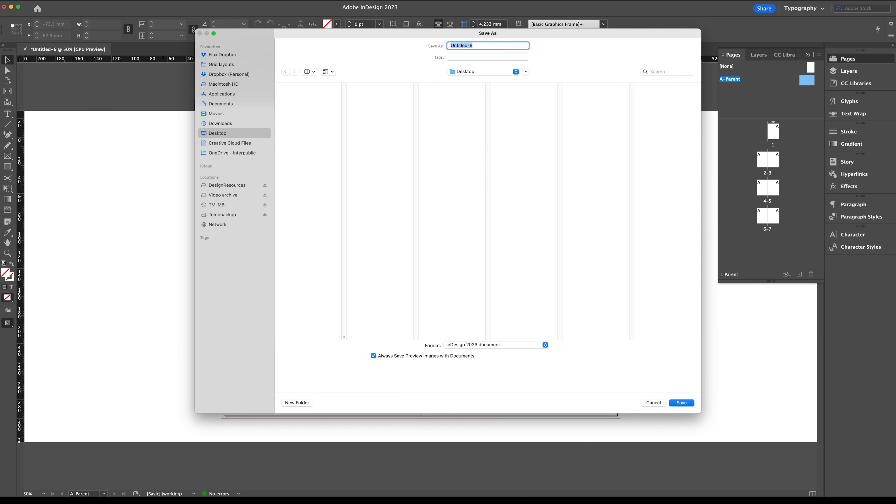
text(grids)
key(Return)
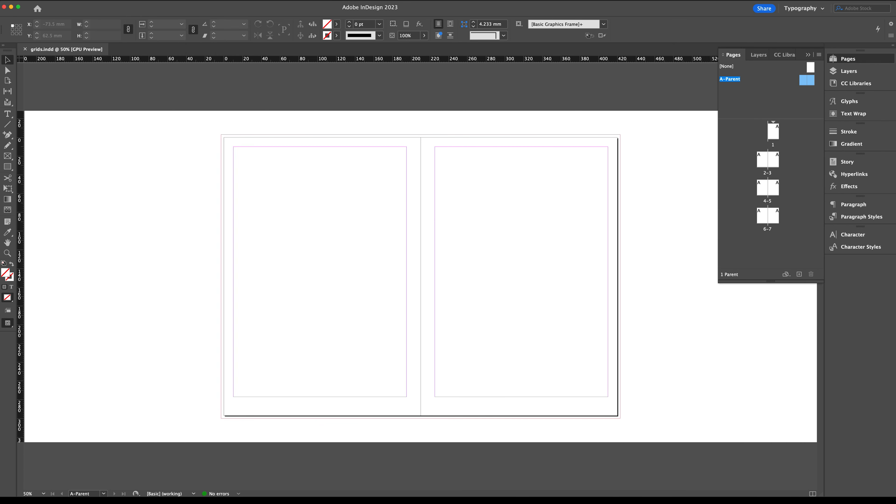
Start creating ruler guides on the parent spread with 5 columns
click(76, 4)
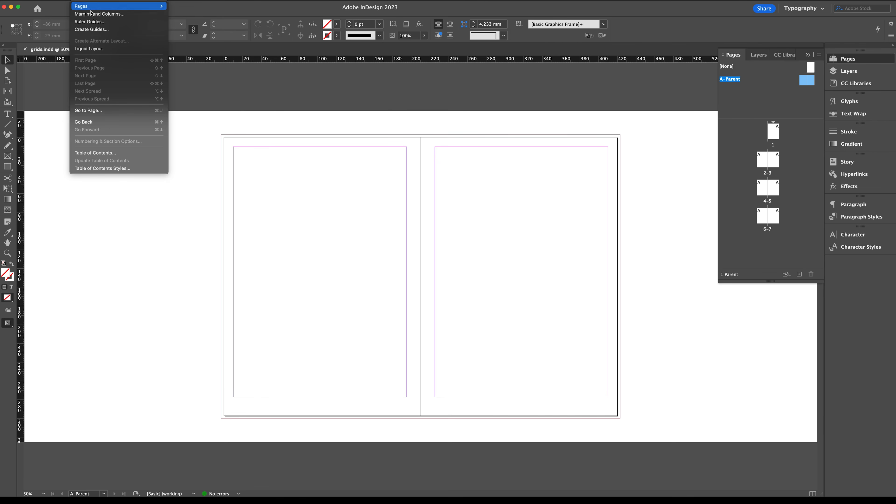
click(111, 32)
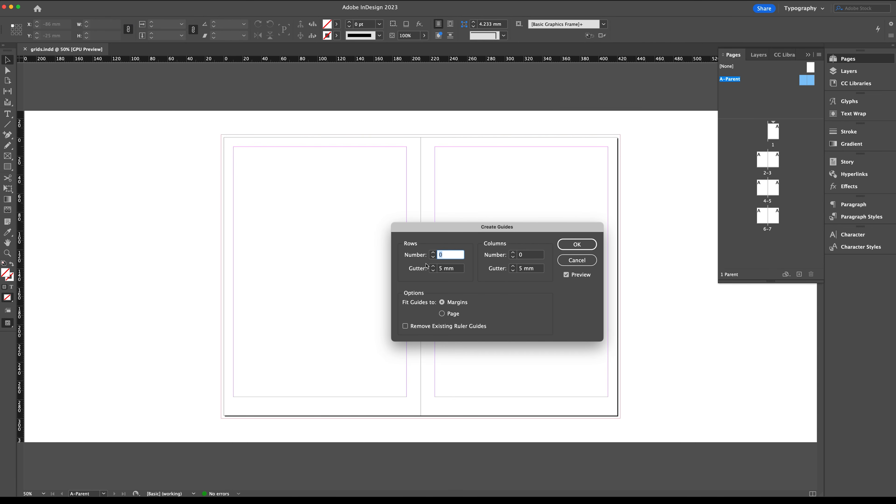
click(527, 258)
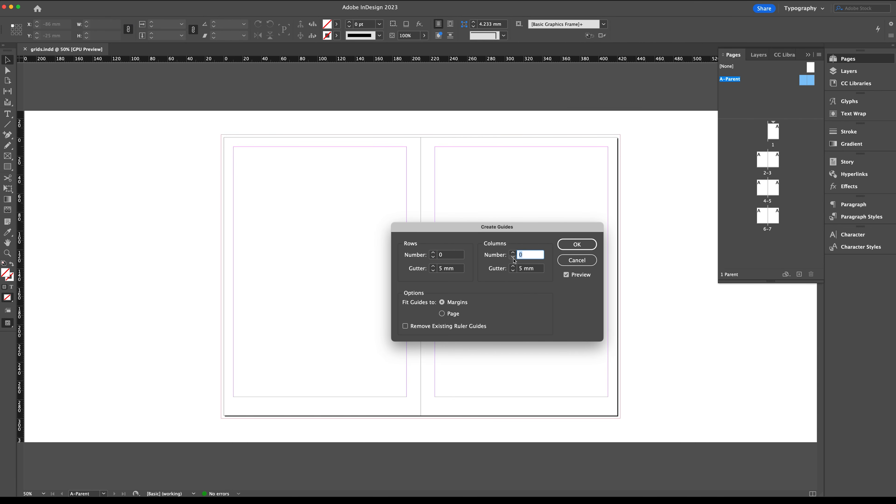
text(5)
key(Tab)
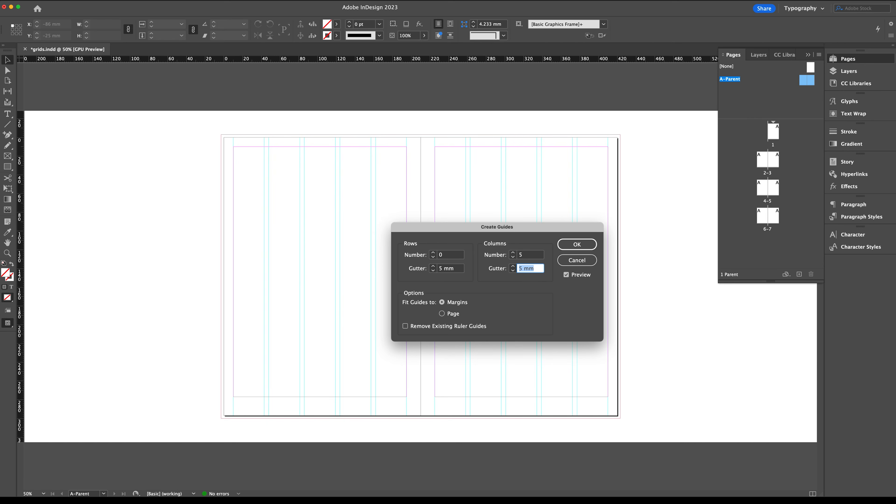
Try column gutters of 40 mm and 1 mm for the new guides
text(40)
key(Tab)
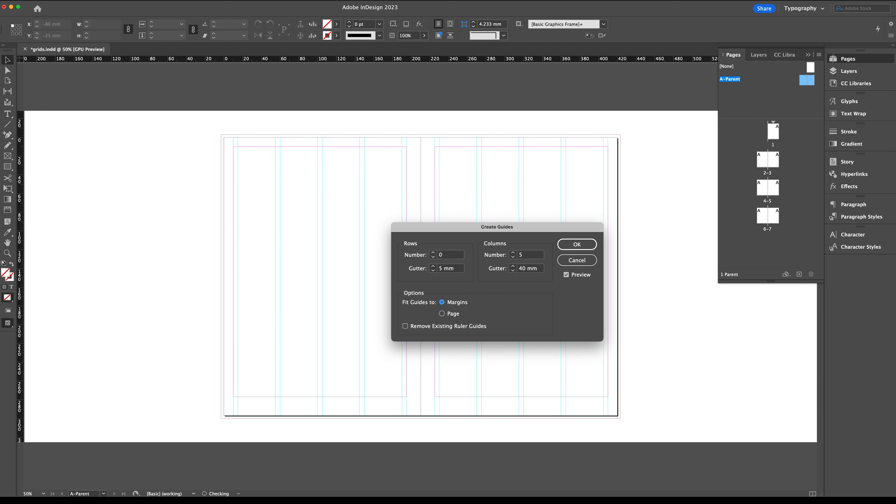
key(shift+Tab)
text(1)
key(Tab)
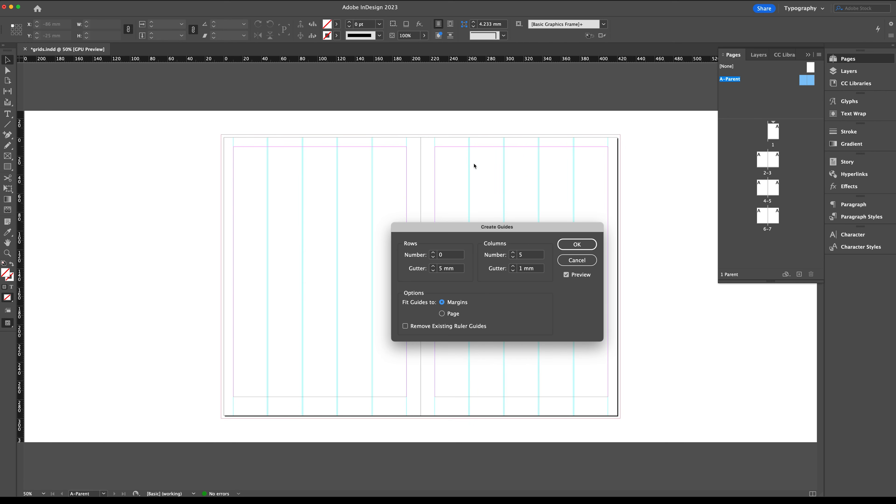
Set the guides' column gutter to 10 mm and add 6 rows with a 10 mm gutter
drag(534, 269, 515, 269)
text(10)
key(Tab)
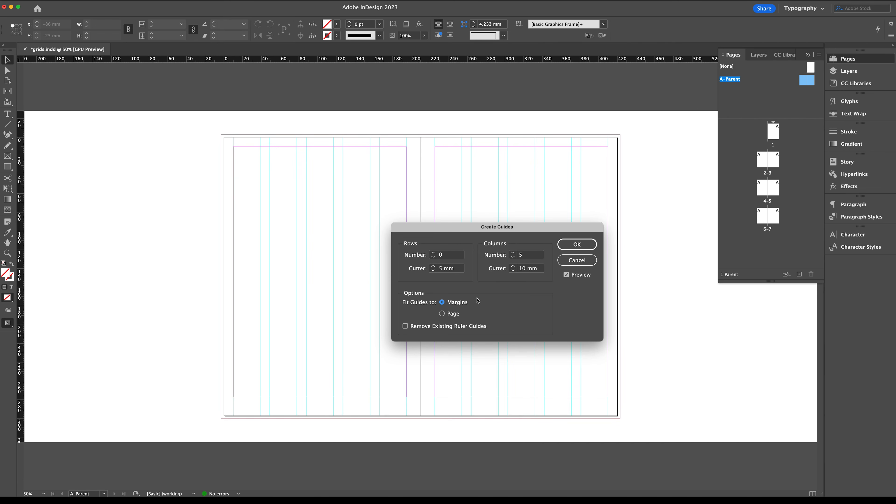
click(433, 256)
text(6)
key(Tab)
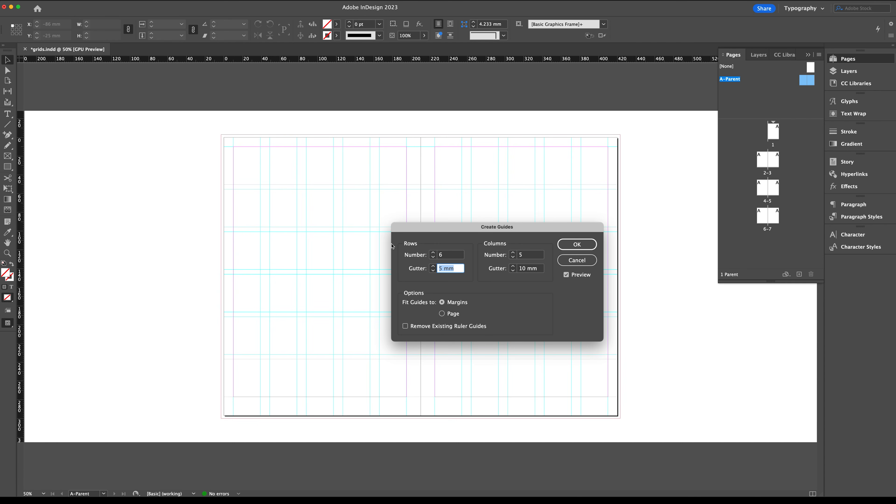
text(10)
key(Tab)
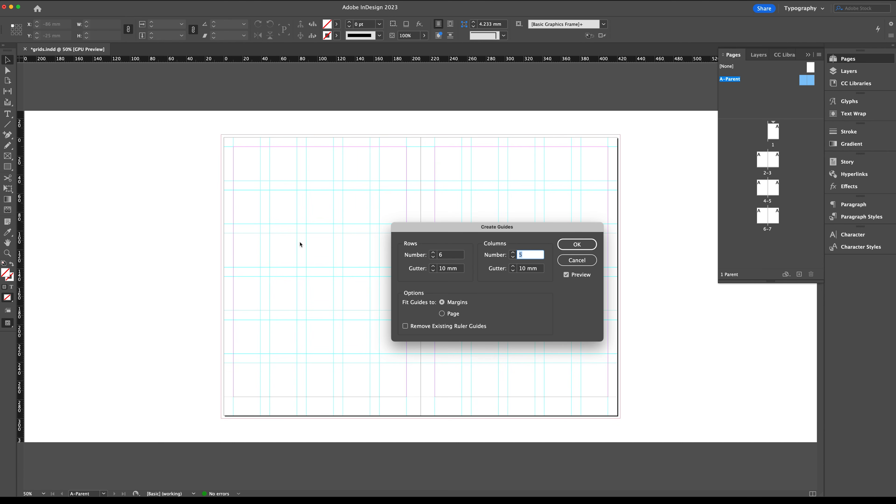
Compare the guides fitted to the page and to the margins, returning to the Margins option
click(453, 315)
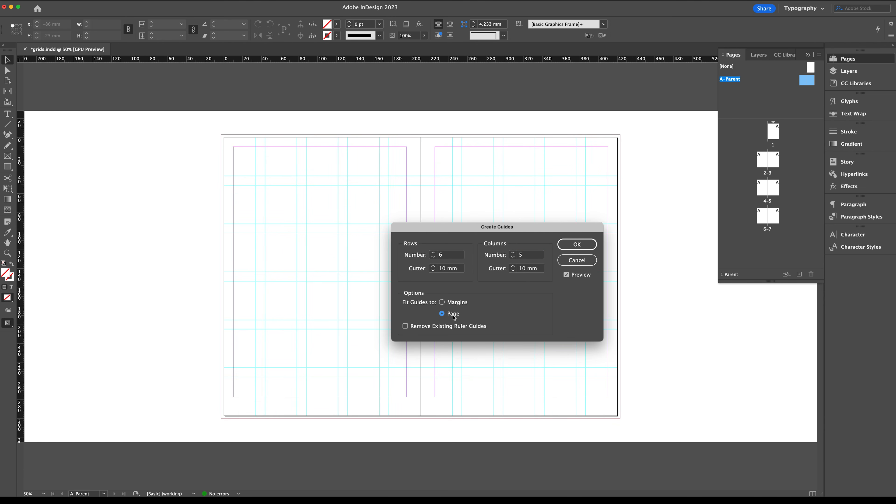
click(458, 305)
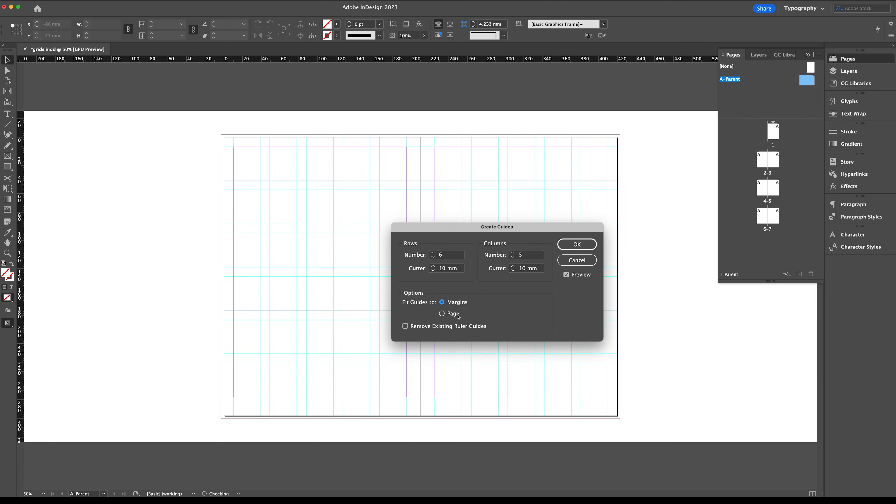
click(455, 315)
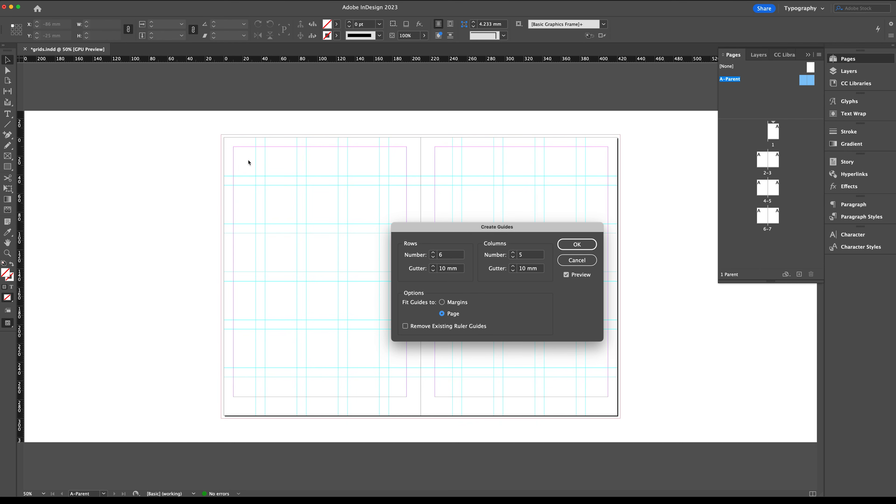
click(455, 305)
click(577, 244)
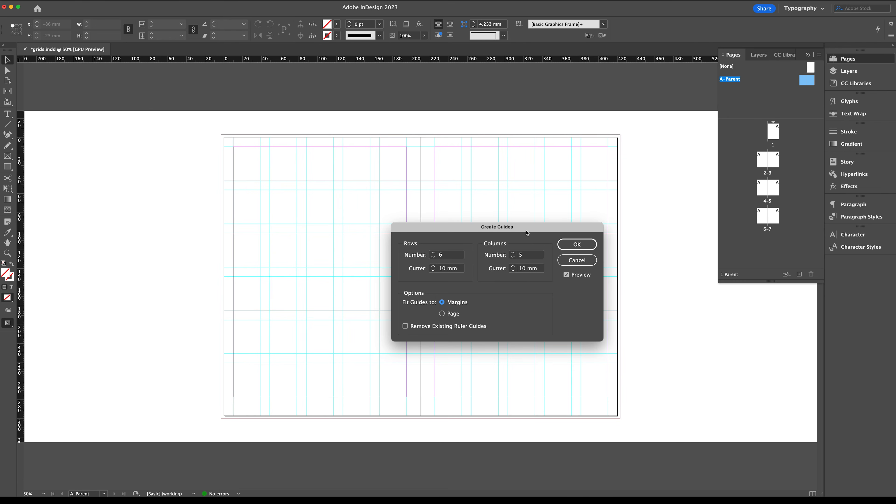
Try the Remove Existing Ruler Guides option, turn it off again and create the 6-row, 5-column guides
drag(562, 227, 541, 184)
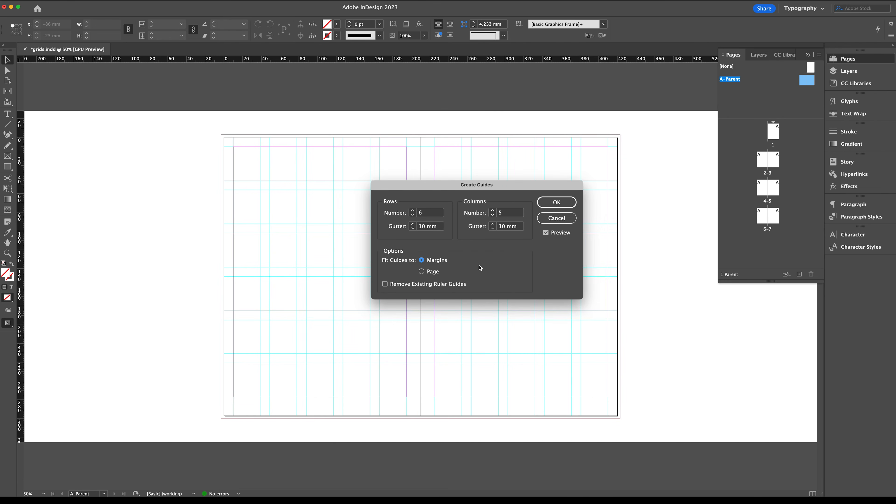
click(385, 285)
click(385, 285)
click(386, 285)
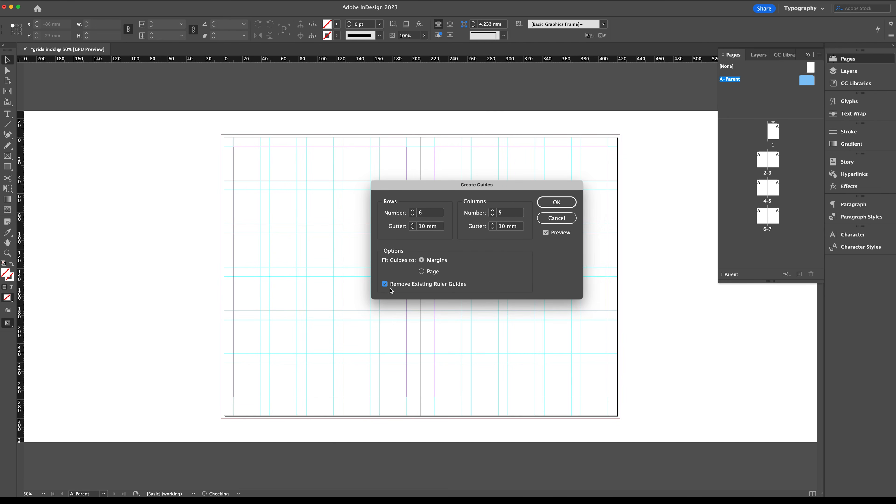
click(385, 285)
click(547, 203)
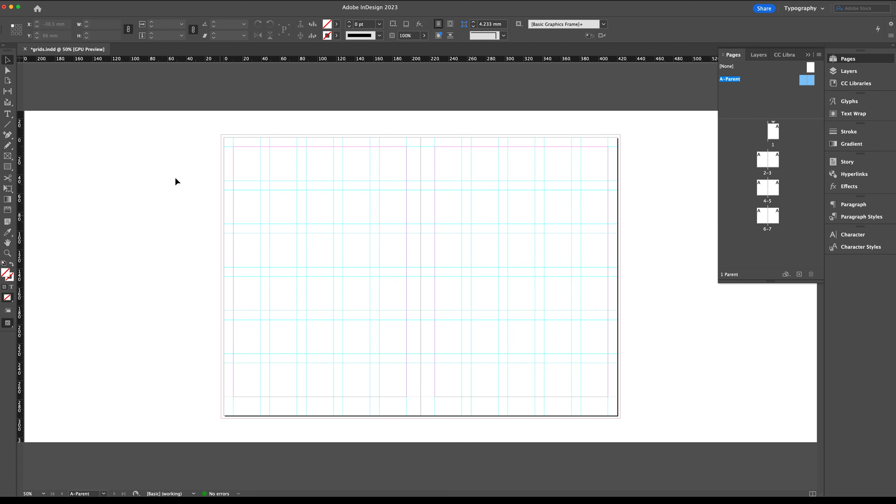
Start creating a second set of guides with 2 columns and a 0 mm gutter
click(85, 0)
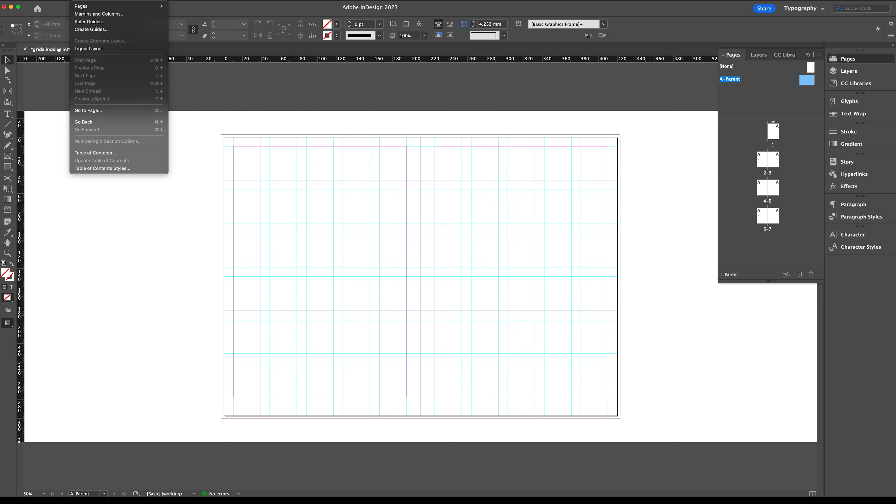
click(90, 30)
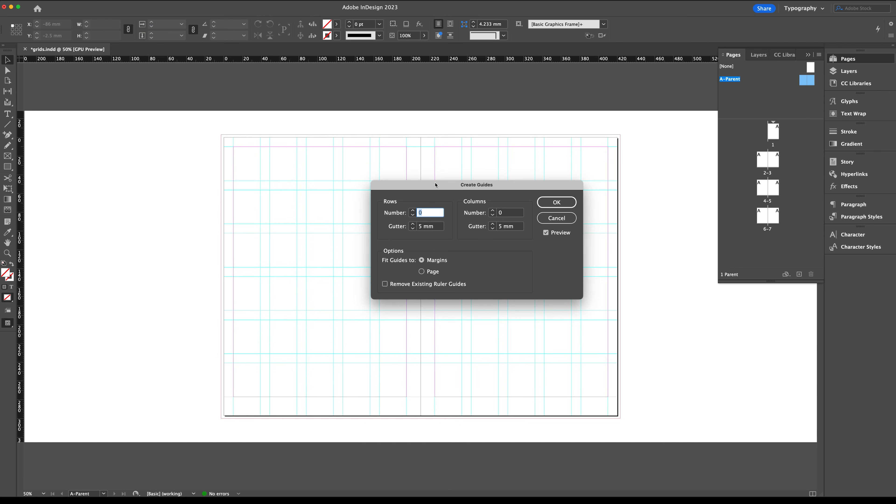
click(507, 213)
text(2)
key(Tab)
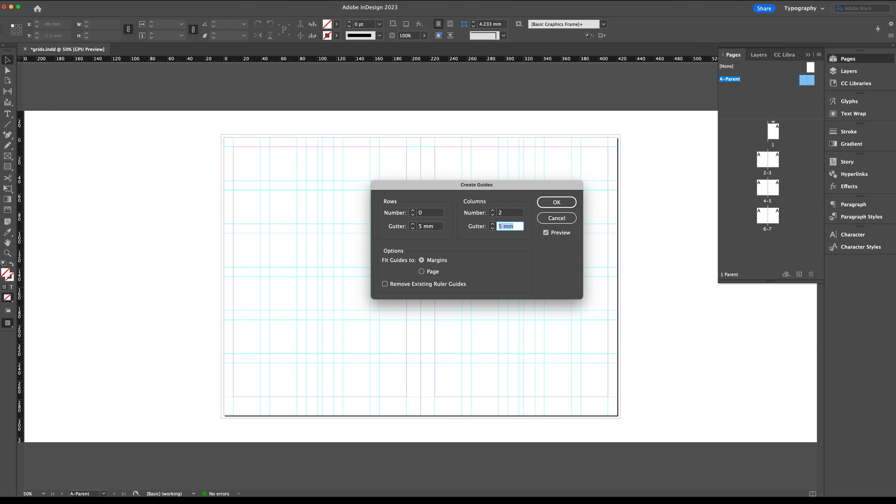
text(9)
key(Tab)
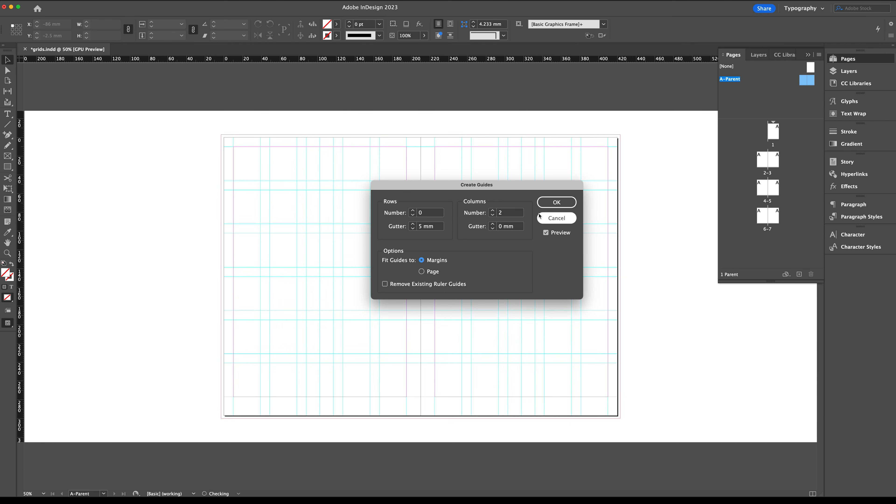
Compare the two-column guides fitted to the page and to the margins, and create them fitted to the margins
drag(458, 190, 493, 220)
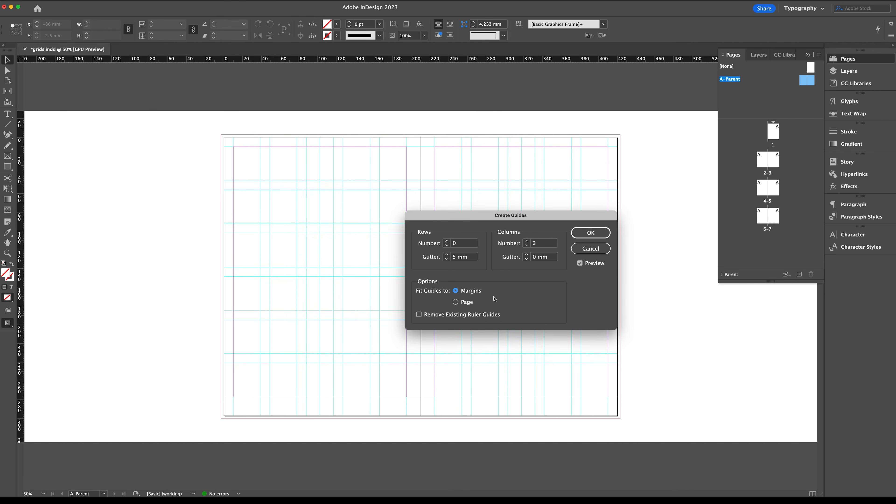
click(580, 264)
click(580, 263)
click(456, 303)
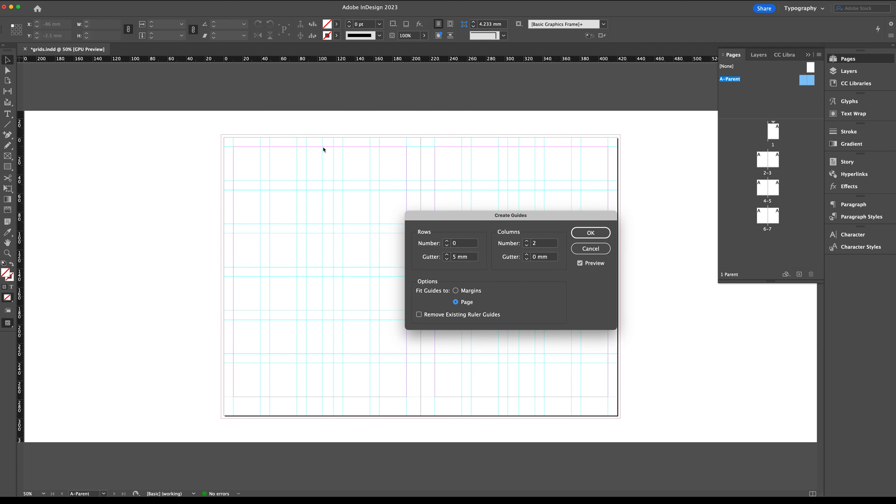
click(471, 291)
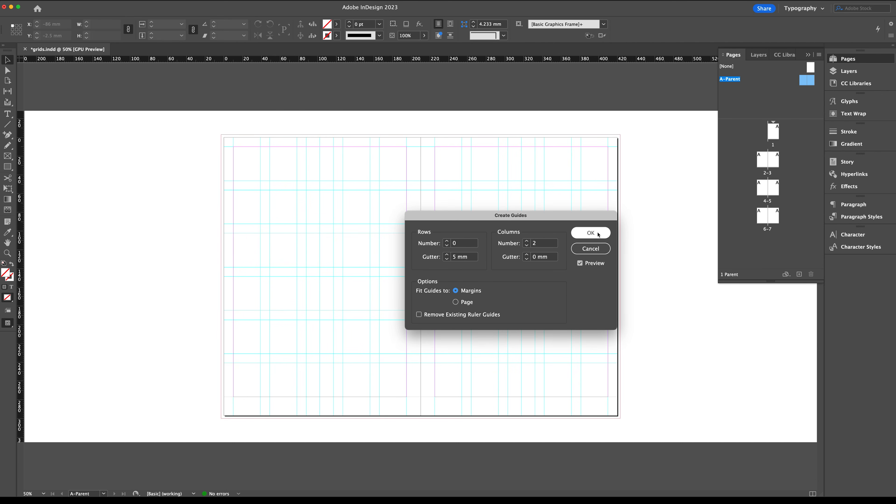
click(590, 234)
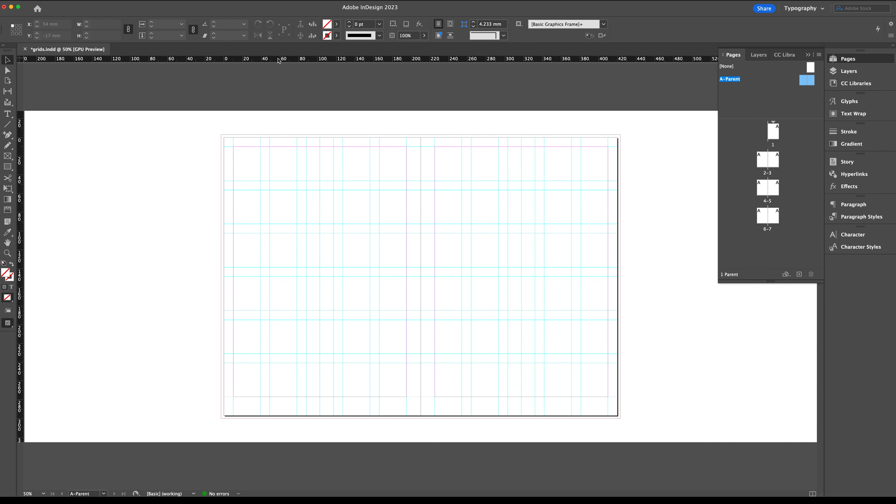
Place a horizontal ruler guide at 287 mm on both the left and right parent pages
drag(279, 61, 381, 406)
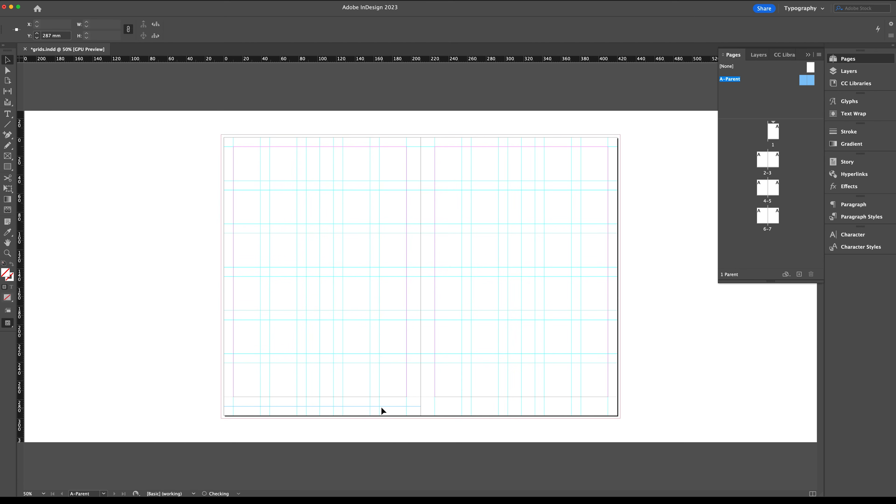
key(Delete)
drag(389, 60, 390, 407)
drag(467, 58, 487, 406)
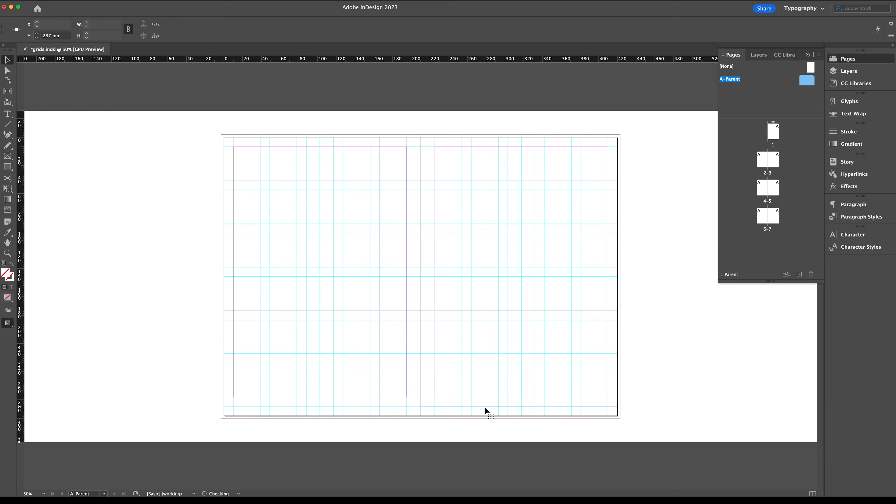
click(649, 388)
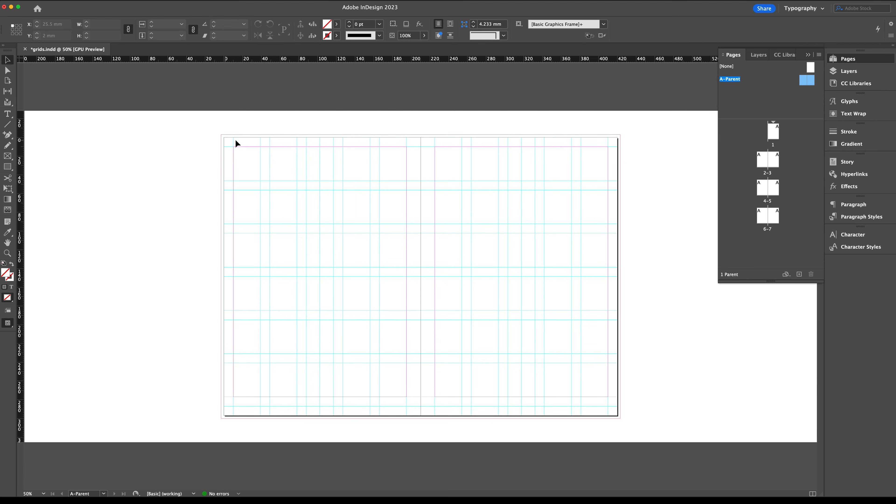
Draw a 29 × 10 mm text frame under the left page's first column, below the margin, and enter 28
key(z)
drag(348, 406, 414, 369)
key(v)
drag(271, 366, 234, 350)
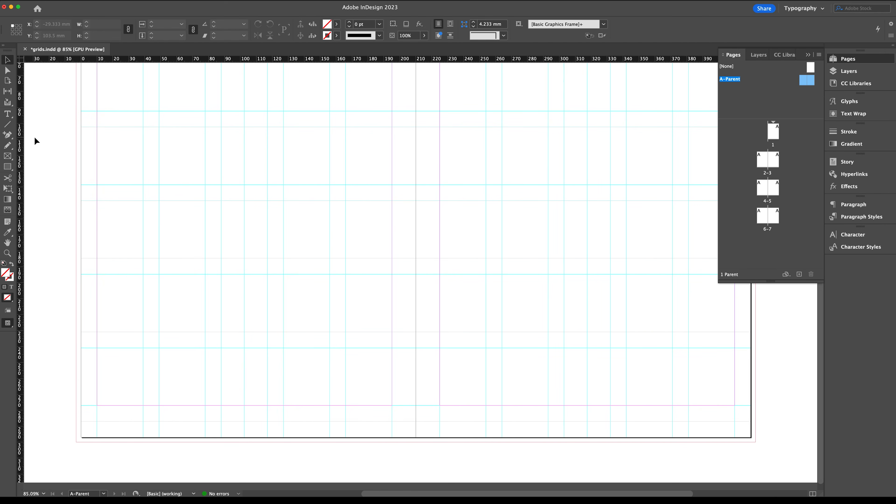
click(8, 114)
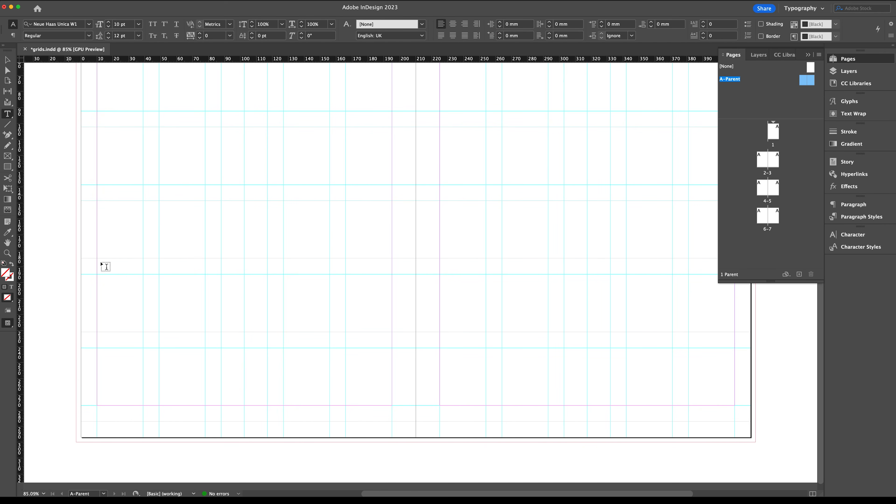
drag(98, 406, 142, 420)
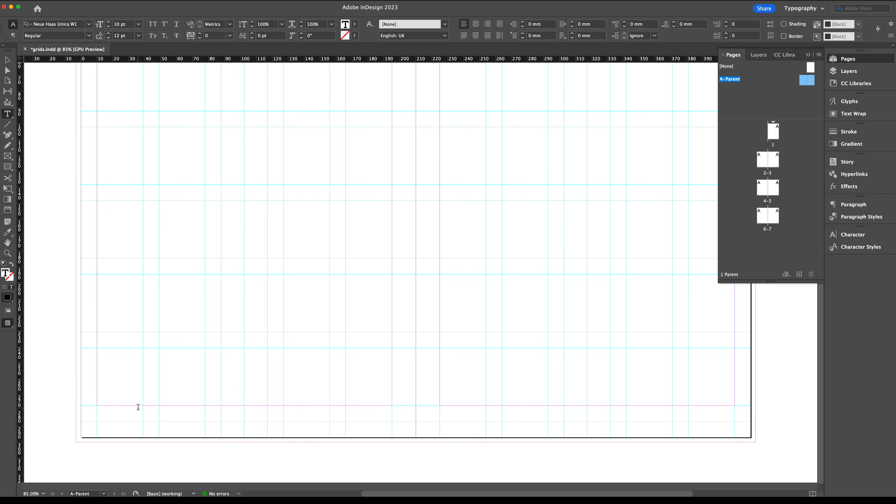
text(28)
Align the text vertically to the bottom of the 28 frame
click(7, 62)
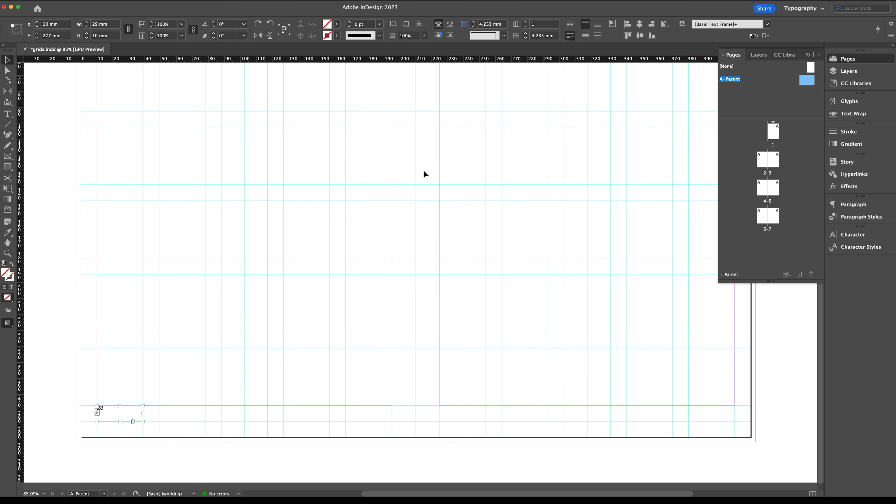
click(597, 26)
click(7, 114)
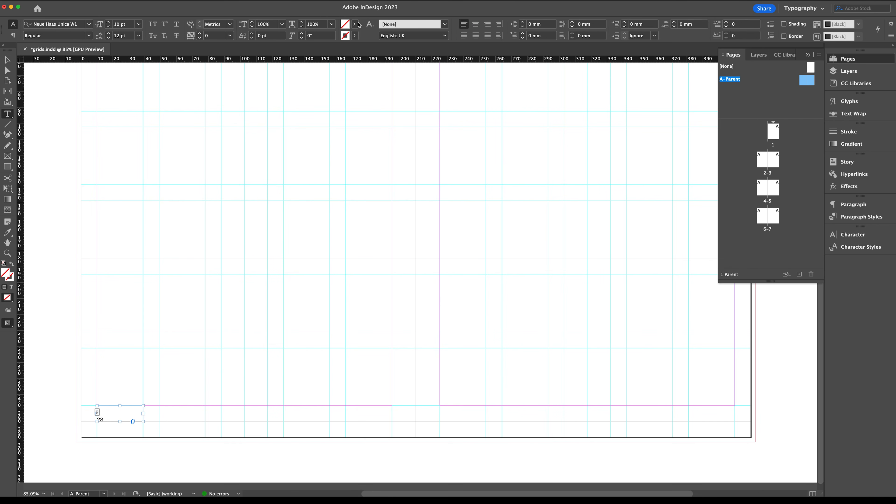
Copy the 28 frame under the right page's outermost column and right-align the copy's text
click(7, 60)
drag(106, 419, 700, 418)
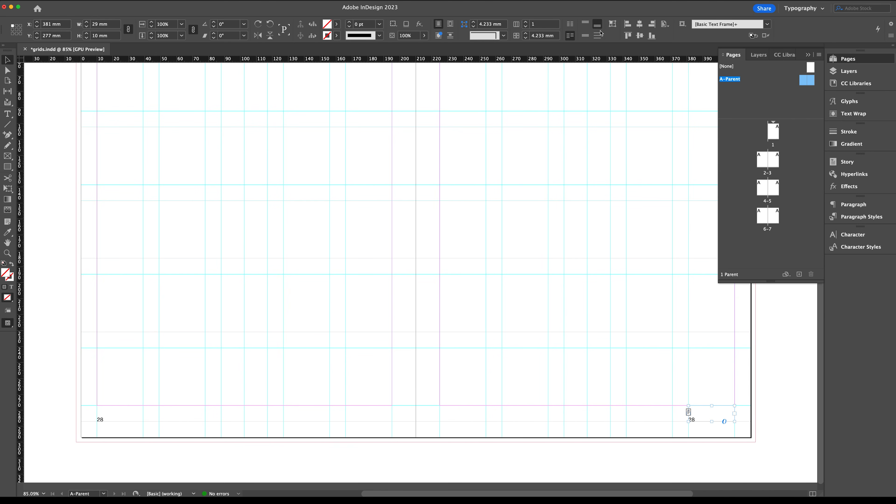
key(t)
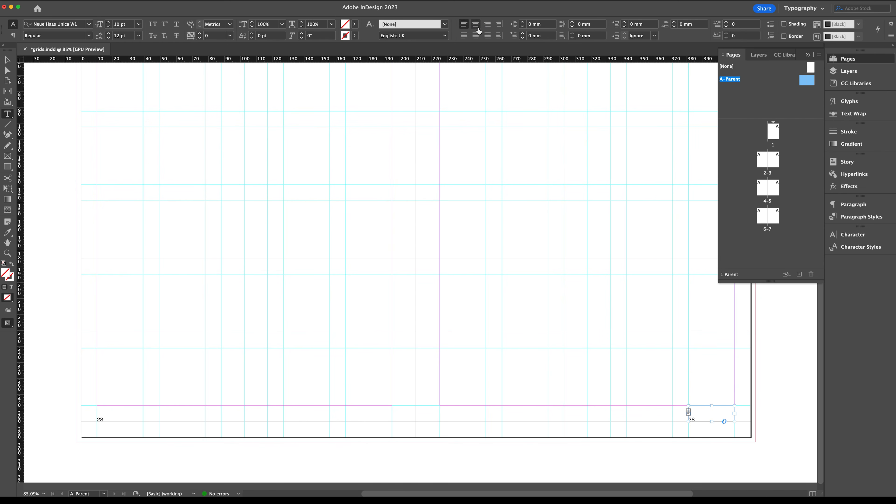
click(487, 24)
key(Escape)
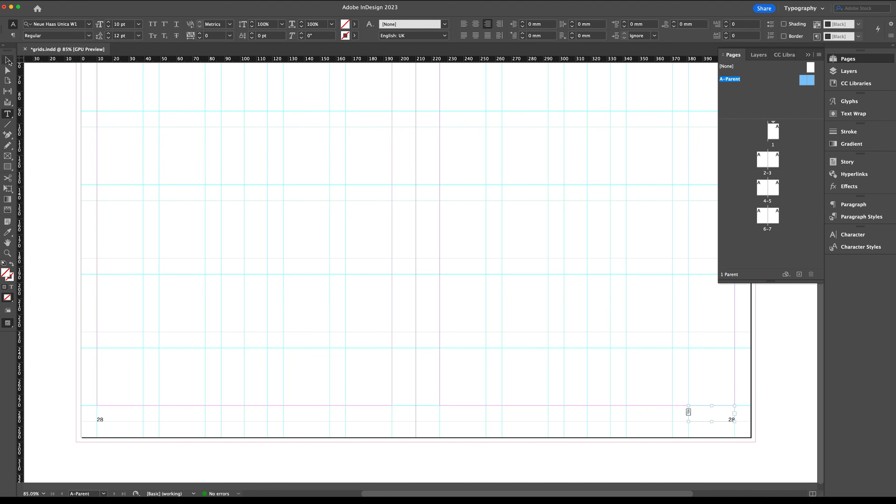
Preview the whole parent spread with its guides hidden
click(53, 132)
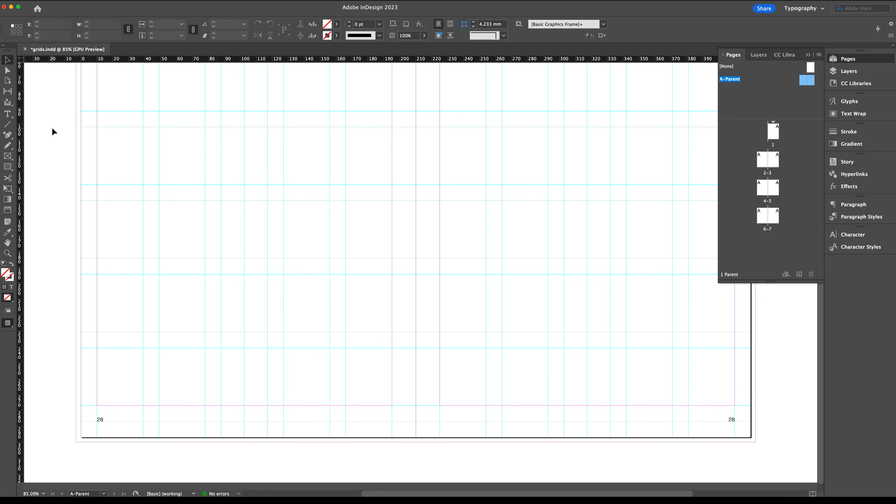
key(super+minus)
key(super+minus)
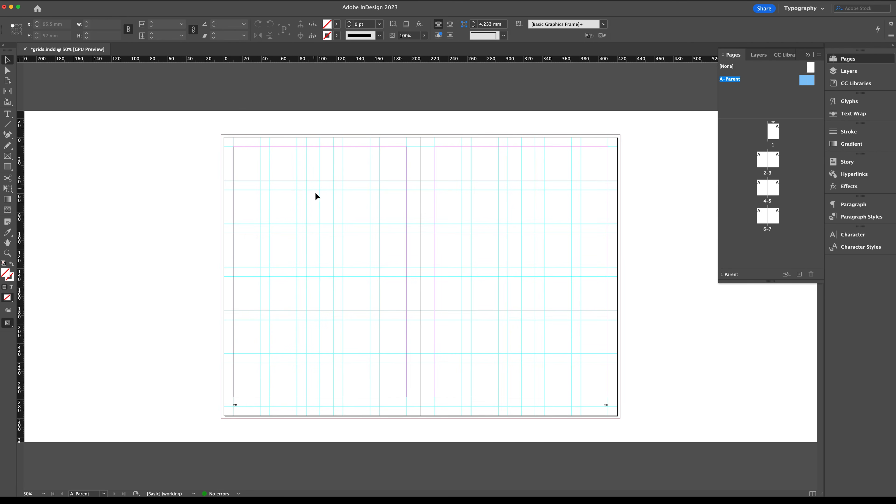
key(w)
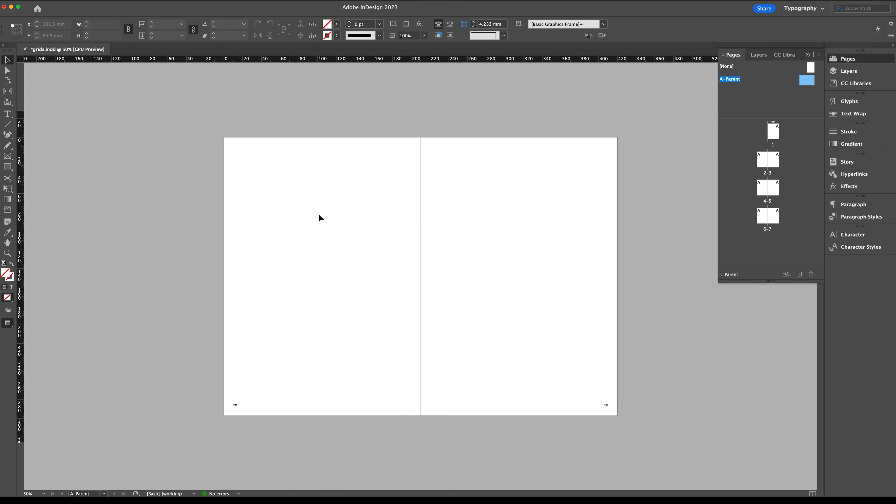
Change the number text in the right parent page's frame to 29
key(w)
key(z)
drag(605, 406, 689, 370)
key(v)
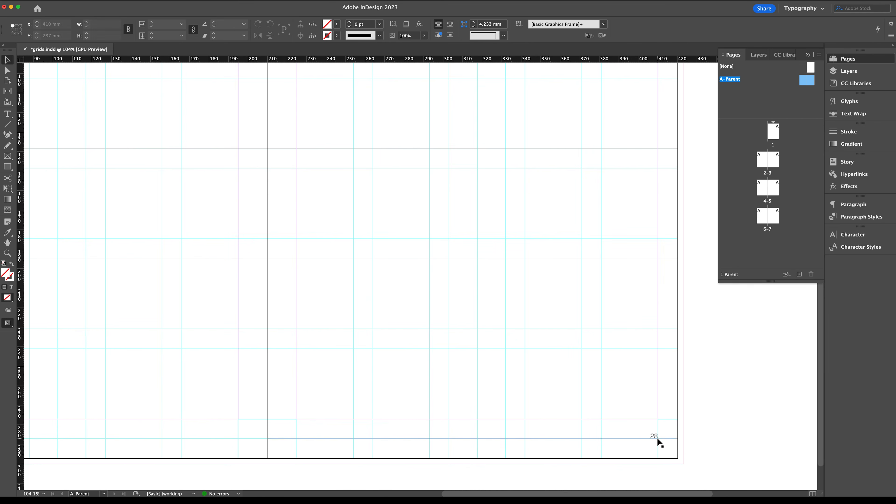
double_click(654, 437)
drag(654, 436, 667, 444)
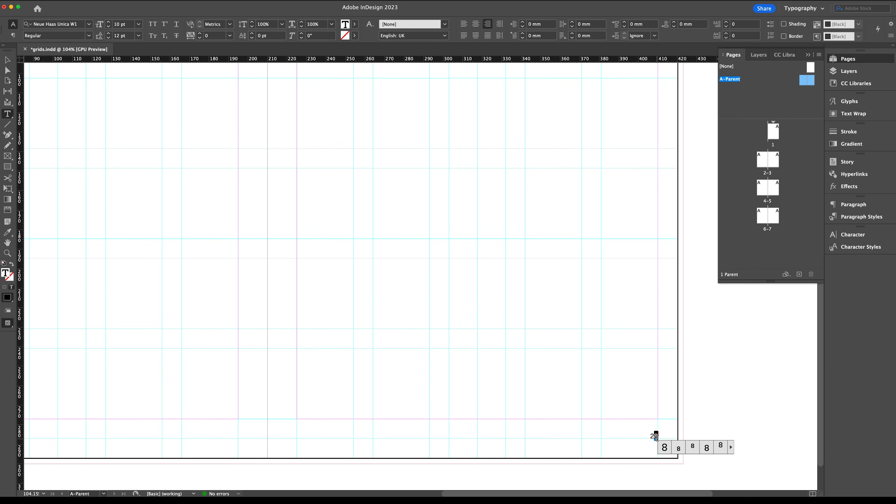
text(9)
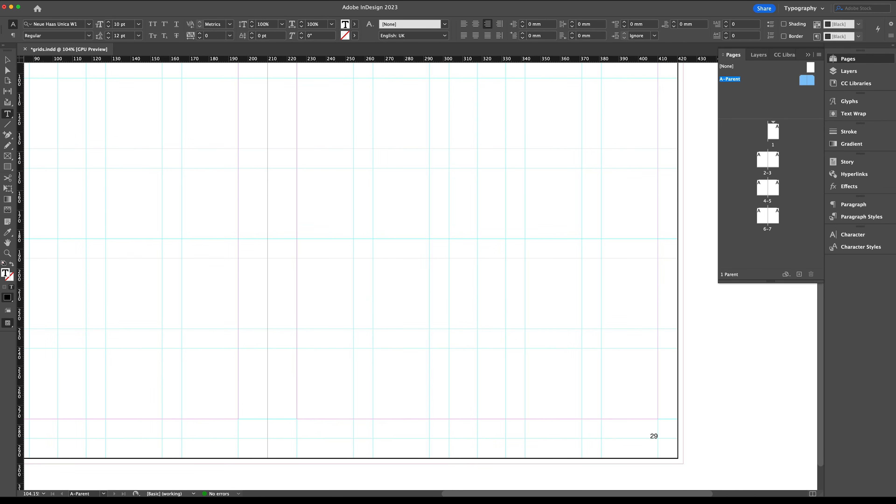
key(Escape)
click(695, 385)
Compare the whole parent spread with and without its guides
key(super+minus)
key(super+minus)
key(super+minus)
key(w)
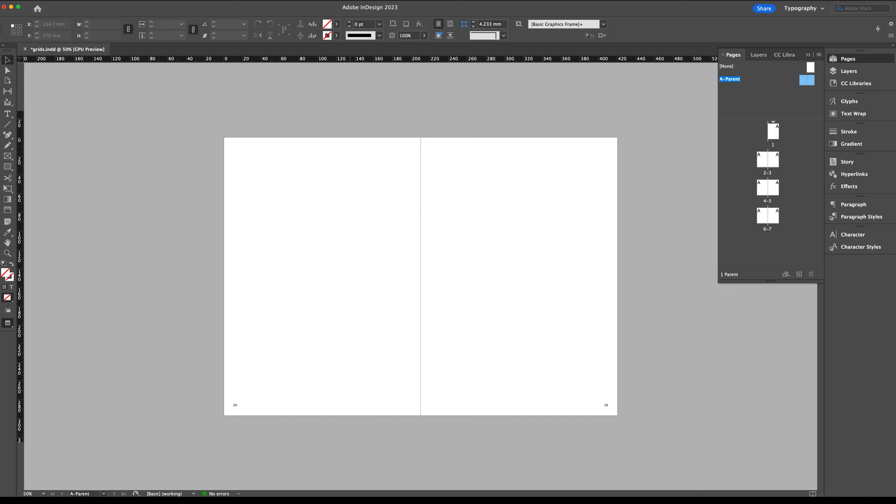
key(w)
key(w)
key(w)
Draw a 185 × 267 mm rectangle over the left page's margin area and fill it with [Black]
key(m)
drag(233, 396, 407, 147)
click(336, 24)
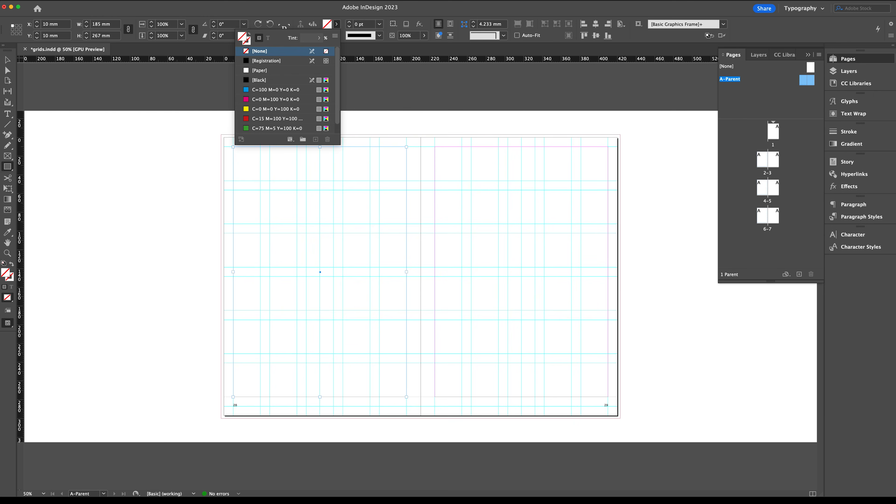
click(259, 80)
click(7, 60)
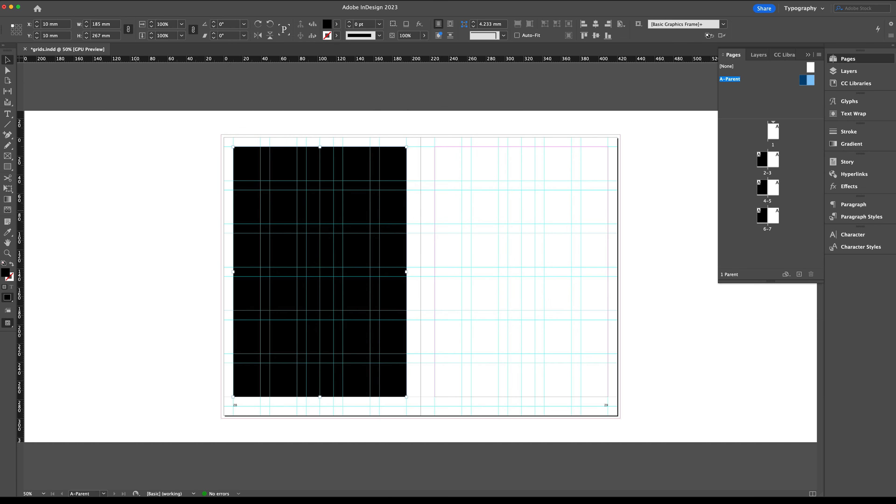
Preview the black rectangle without guides, and delete it from the left parent page
click(140, 250)
key(w)
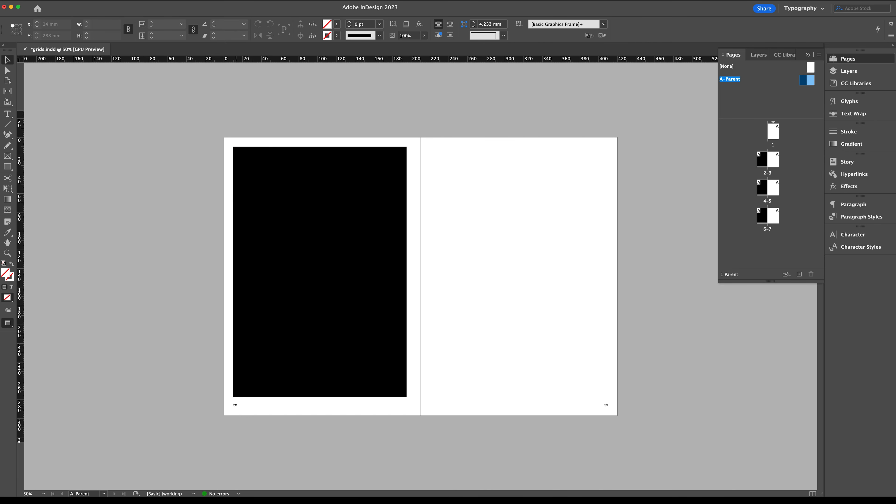
click(236, 392)
key(Delete)
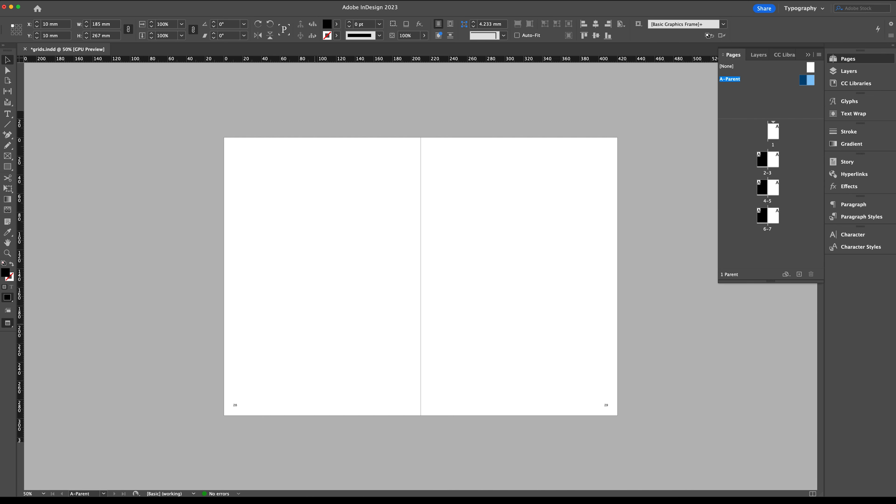
Replace the left parent page's 28 with a Current Page Number marker
click(234, 404)
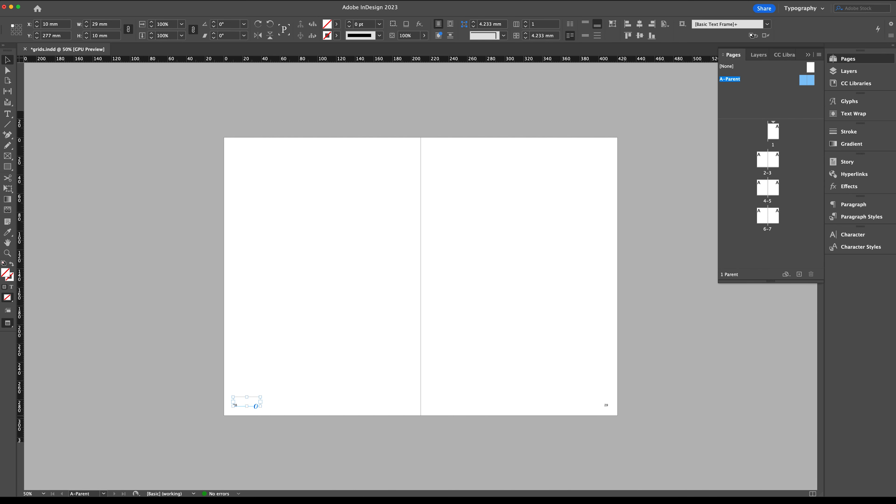
key(super+space)
drag(330, 342, 356, 342)
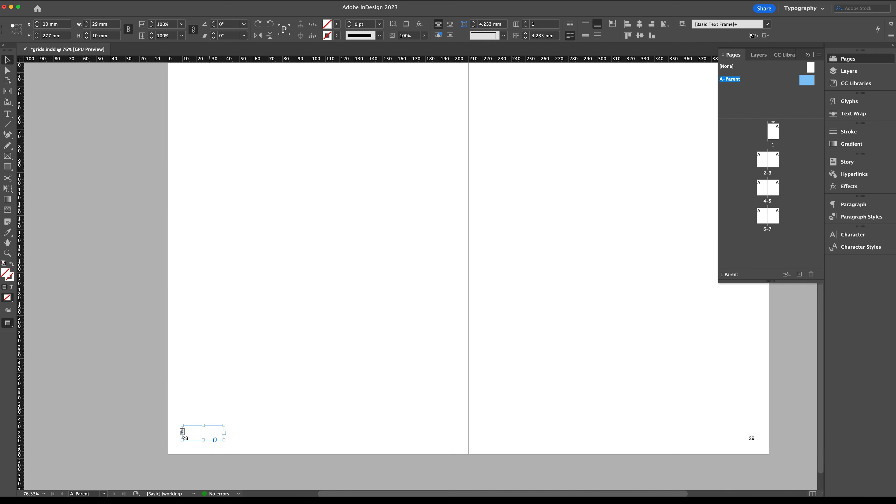
key(t)
drag(182, 431, 192, 444)
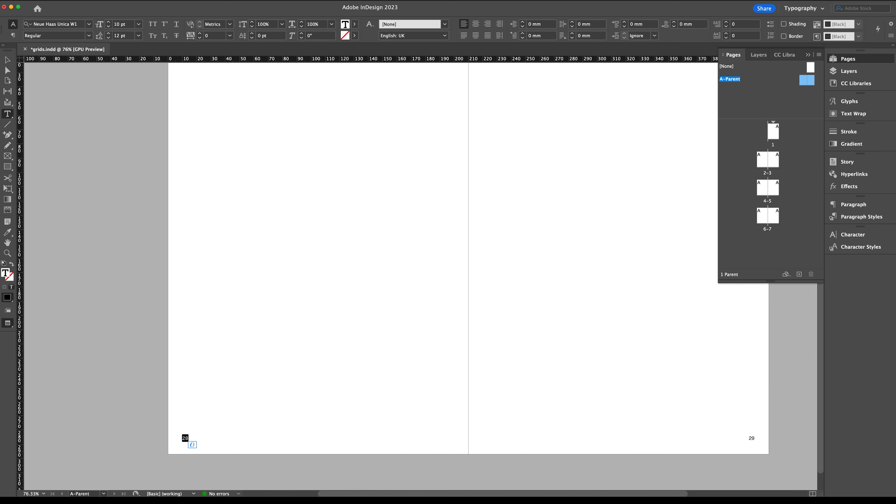
right_click(192, 444)
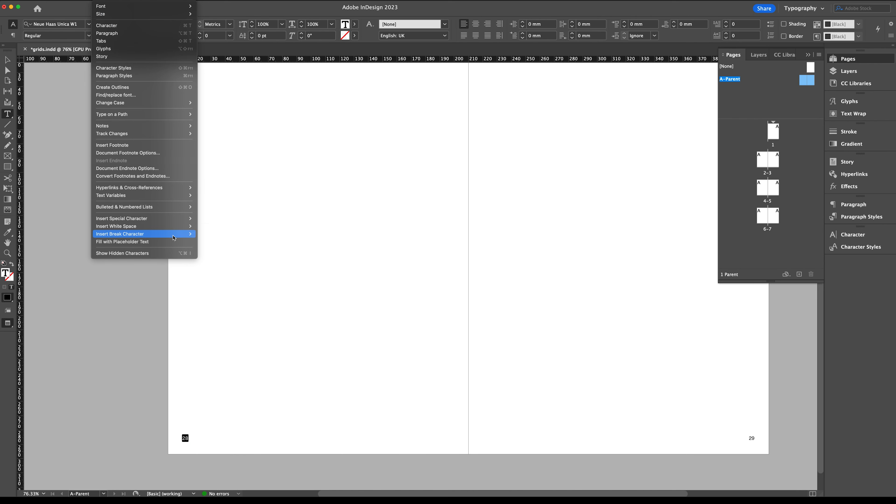
mouse_move(170, 218)
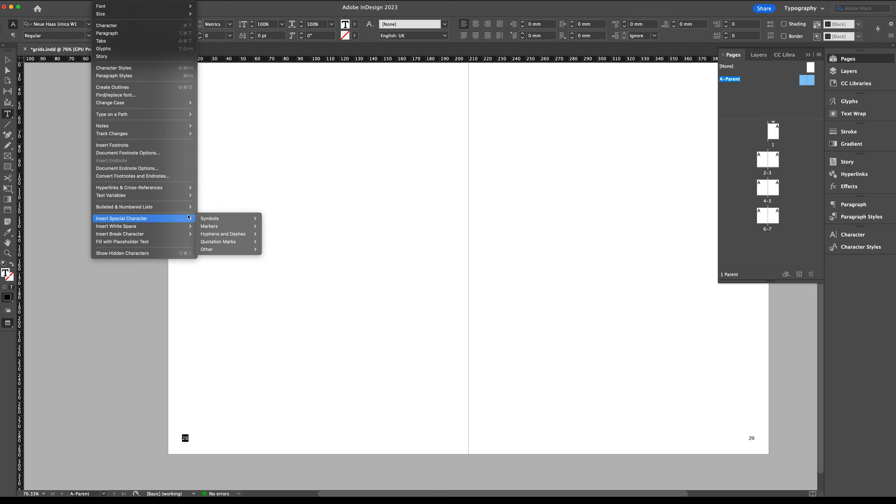
mouse_move(213, 230)
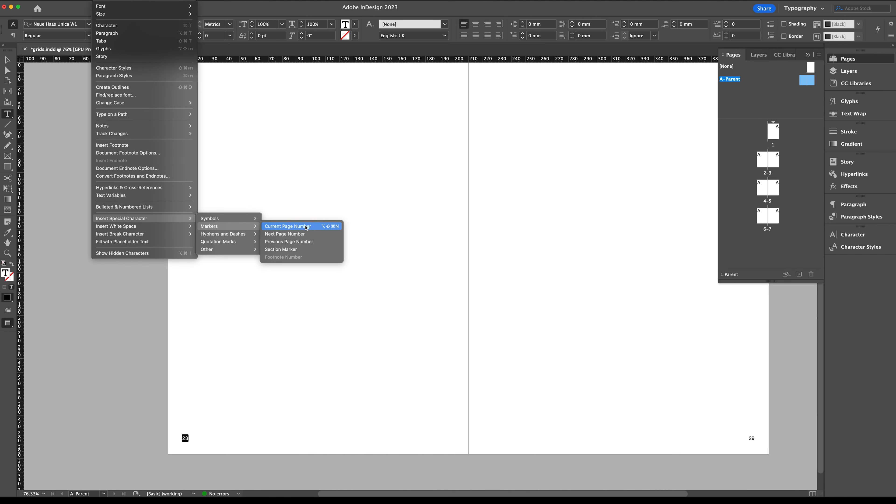
click(335, 229)
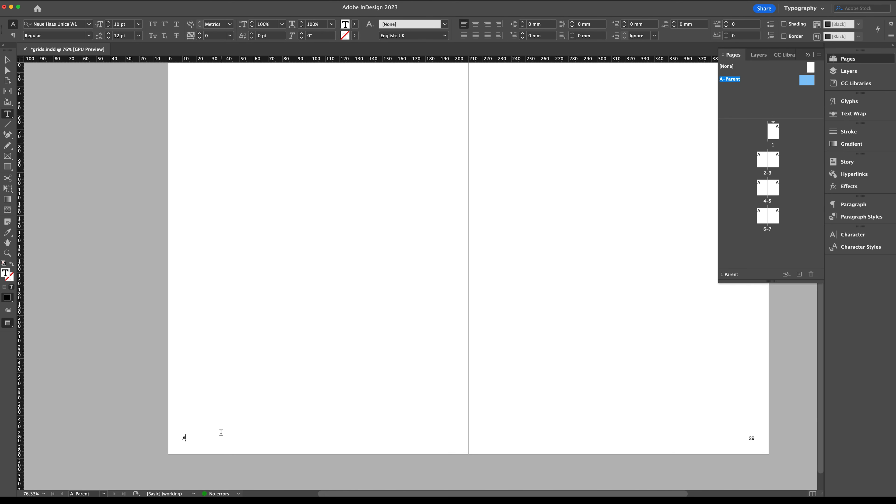
Replace the right parent page's 29 with a Current Page Number marker and save the document
double_click(751, 438)
drag(751, 438, 769, 428)
key(alt+shift+super+n)
click(7, 59)
click(310, 254)
key(super+s)
Check the automatic page numbers on spreads 4–5 and 6–7 and on page 1
double_click(764, 188)
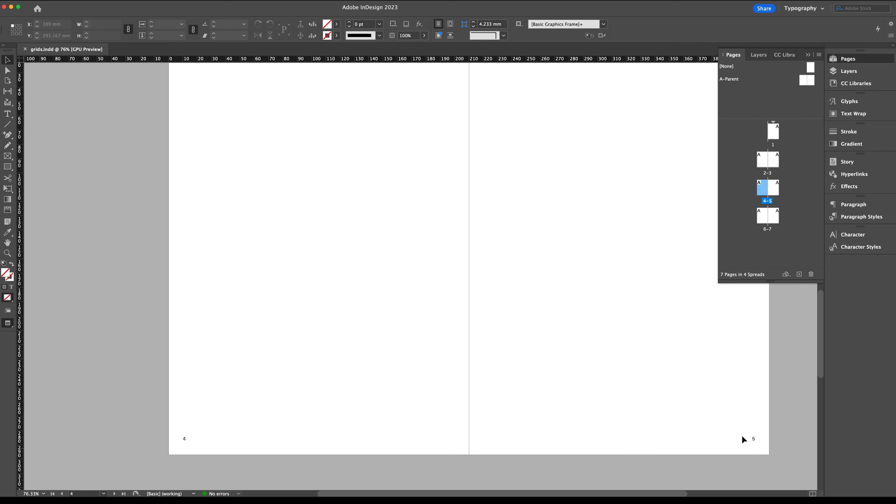
double_click(761, 222)
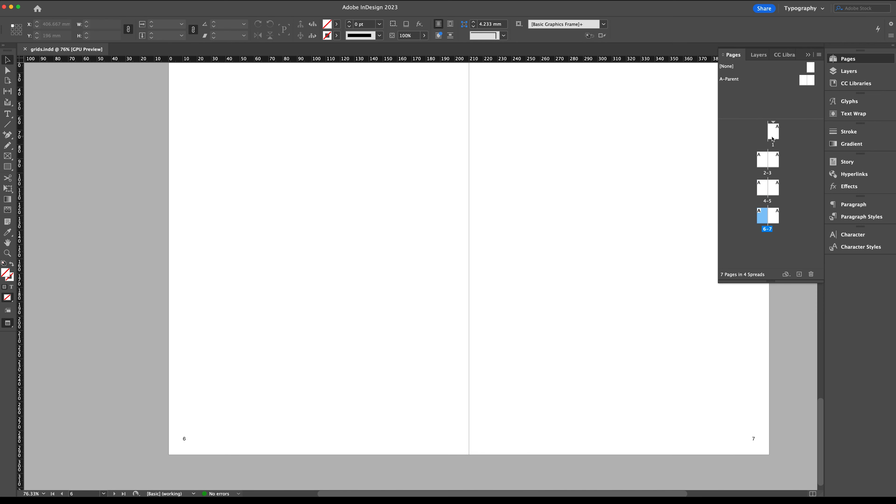
double_click(775, 133)
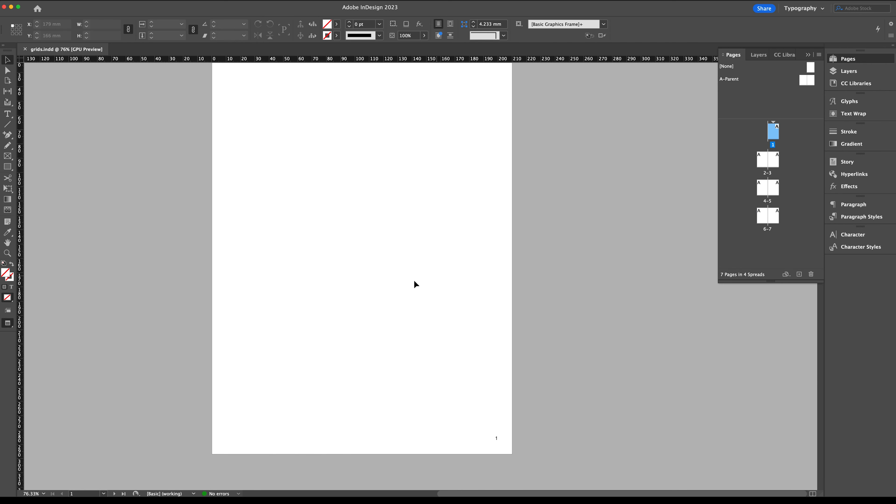
scroll(596, 195, up, 3)
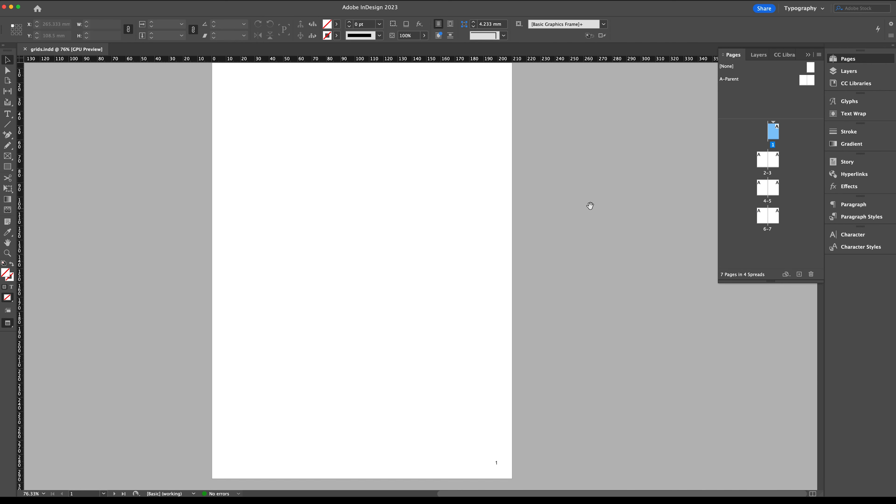
scroll(558, 216, down, 3)
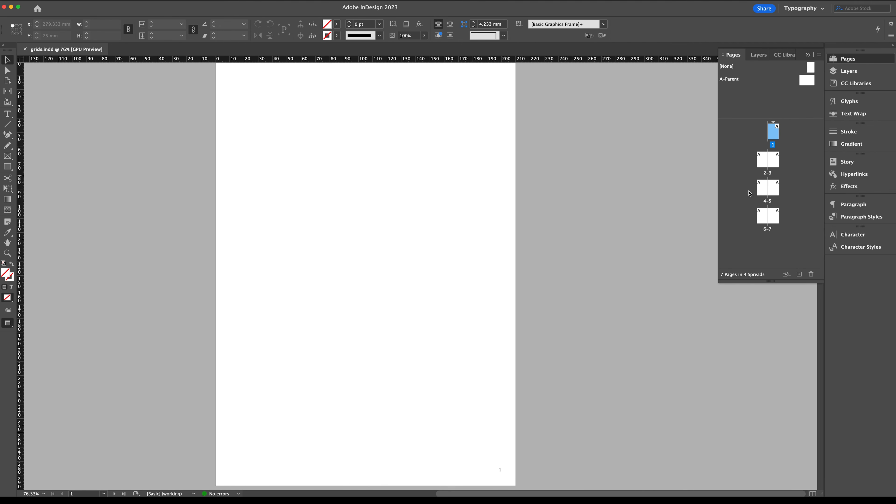
Open spread 2–3, view it whole and show its layout guides
double_click(774, 162)
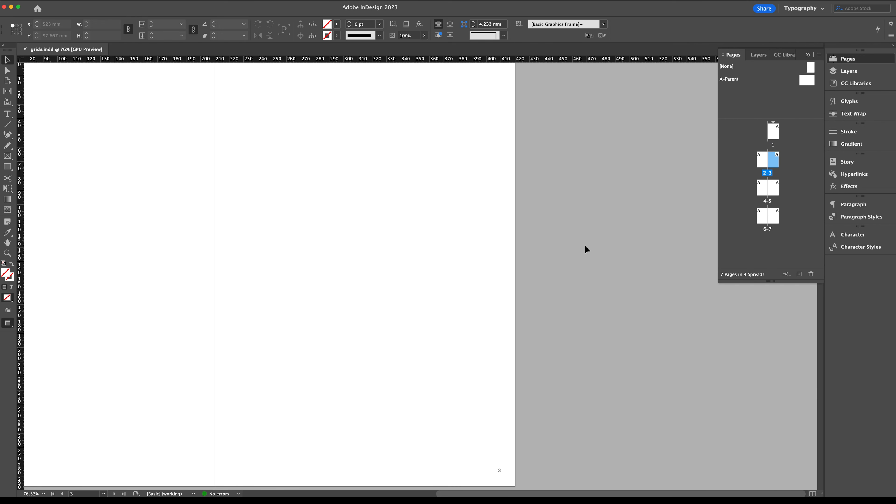
key(super+5)
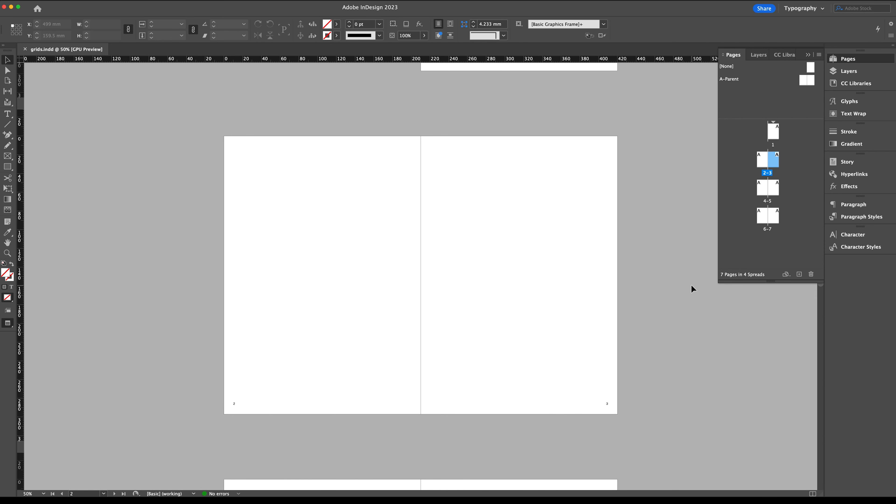
scroll(434, 244, down, 1)
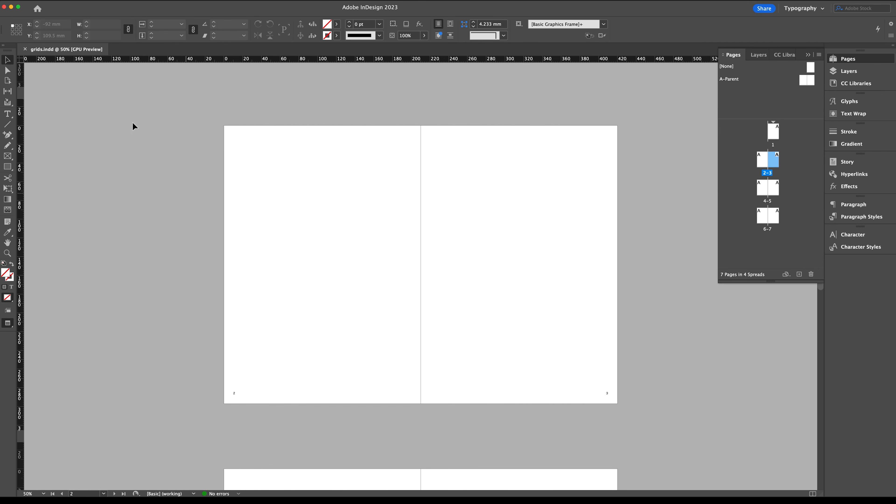
key(w)
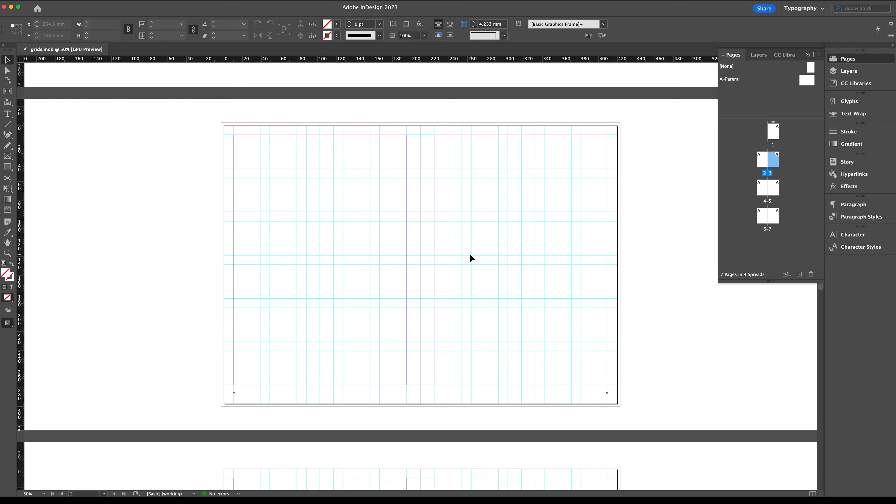
Switch to TextEdit and copy the headline "These are the droids you’re looking for"
key(super+Tab)
key(super+Tab)
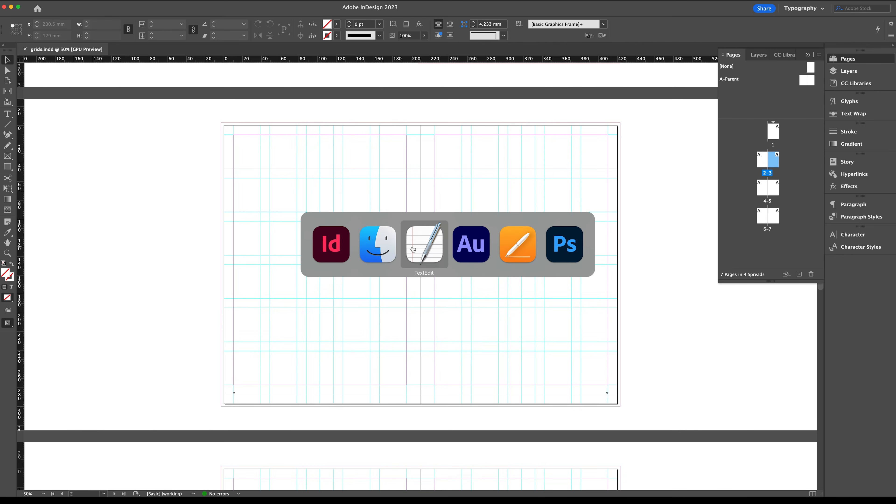
drag(804, 30, 702, 13)
key(super+c)
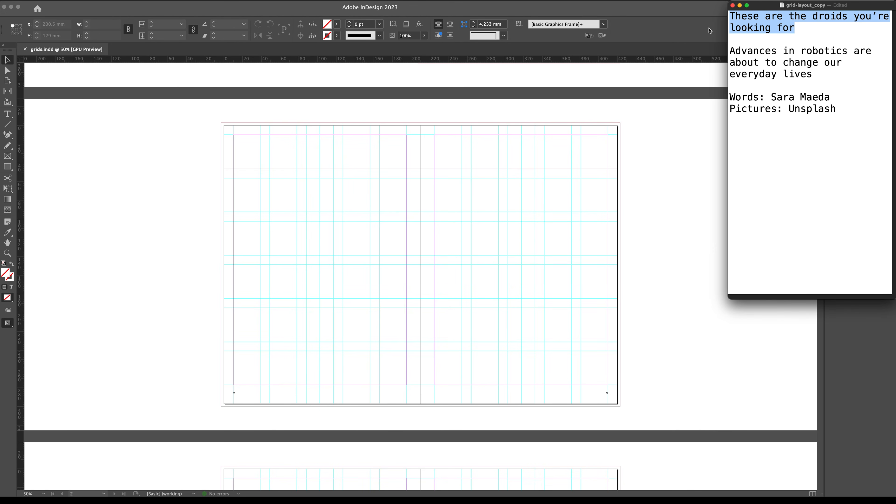
Back in InDesign, paste the headline into a new text frame about 98 × 63.5 mm beside the left page and duplicate the frame twice below it
key(super+Tab)
key(t)
drag(85, 141, 182, 204)
key(super+v)
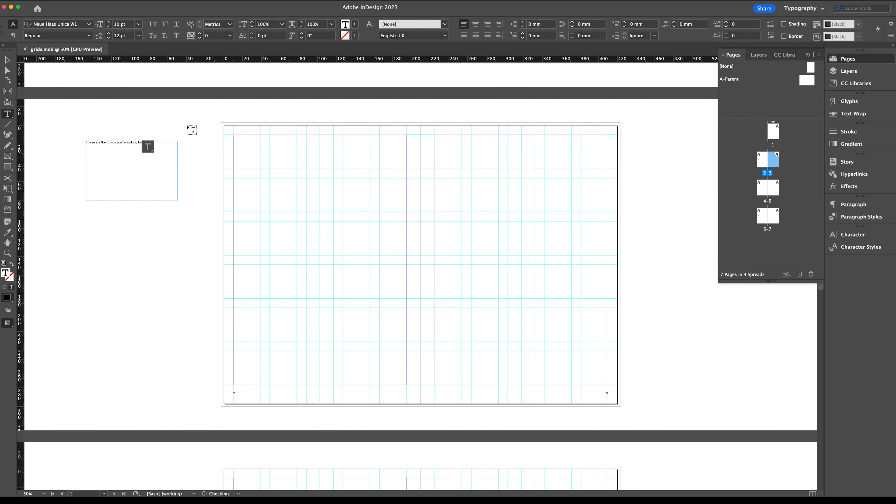
click(6, 59)
drag(105, 143, 116, 309)
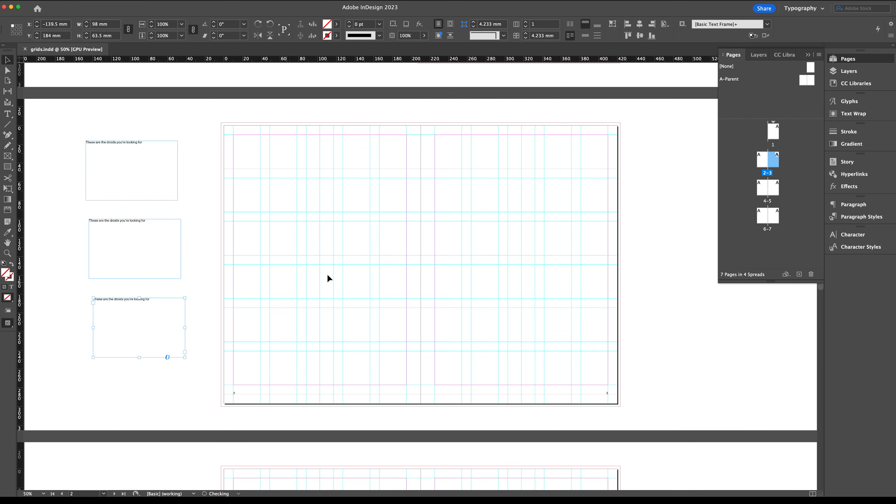
Replace the middle pasteboard frame's text with "Advances in robotics are about to change our everyday lives", copied from TextEdit
key(super+Tab)
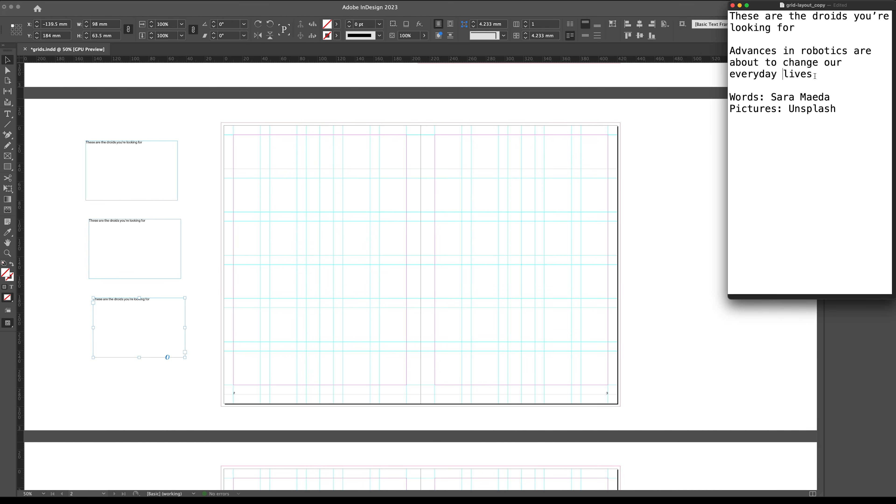
drag(812, 74, 730, 53)
key(super+c)
key(super+Tab)
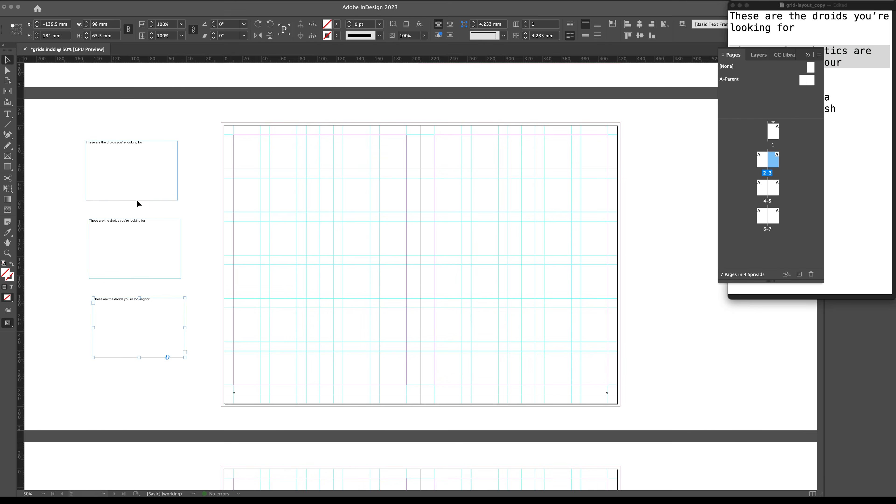
double_click(110, 221)
key(super+a)
key(super+v)
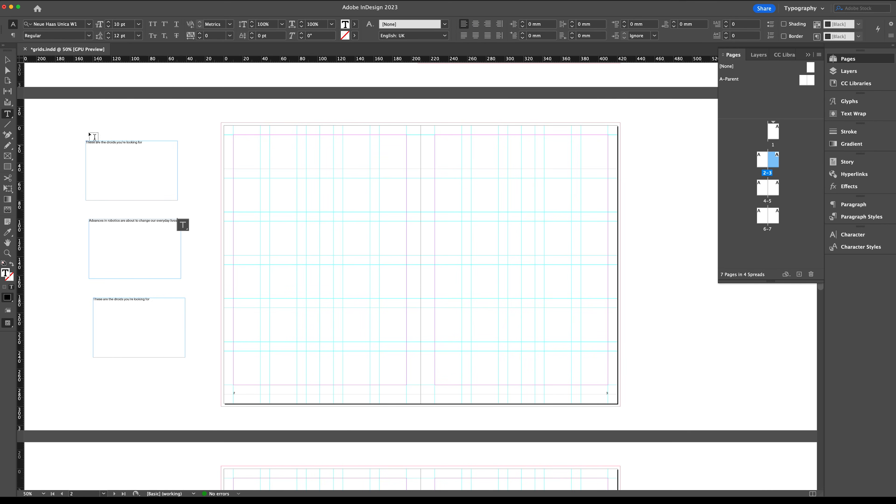
click(7, 60)
Replace the lowest pasteboard frame's text with the words and pictures credit lines copied from TextEdit
key(super+Tab)
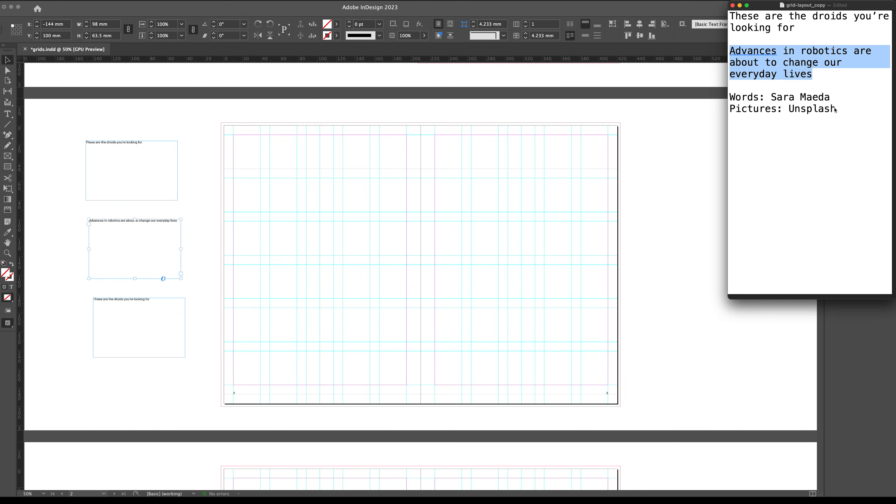
drag(837, 110, 730, 96)
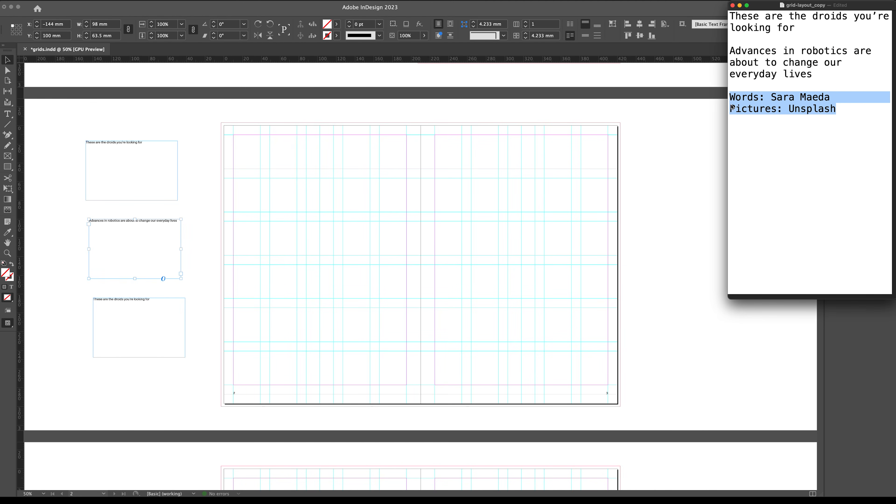
key(super+c)
key(super+Tab)
click(119, 299)
double_click(119, 299)
key(super+a)
key(super+v)
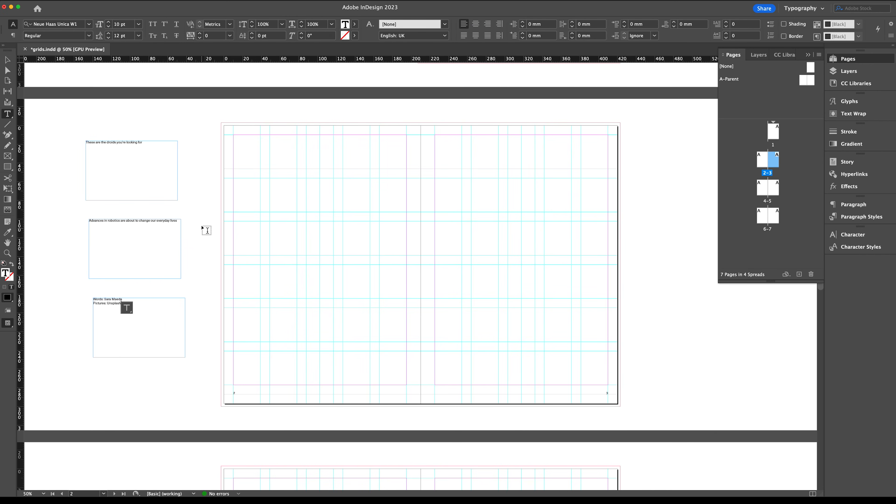
click(7, 60)
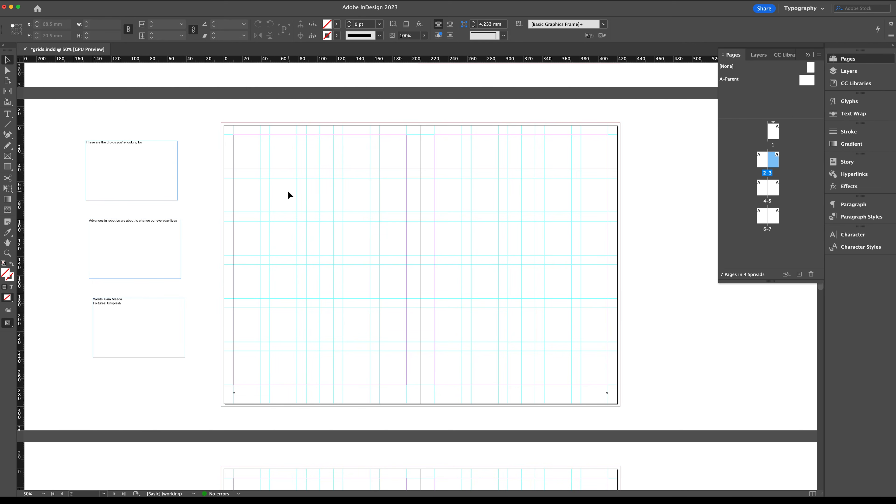
Set the standfirst text in the middle pasteboard frame to 18 pt
click(89, 249)
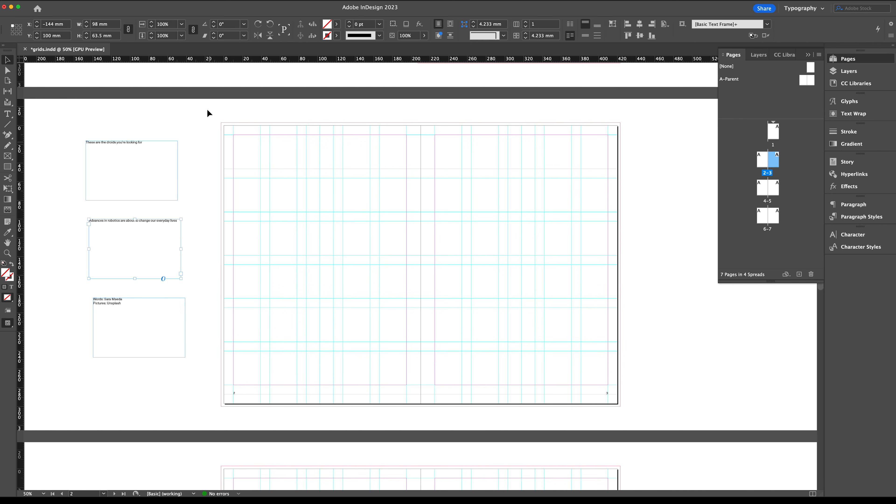
key(t)
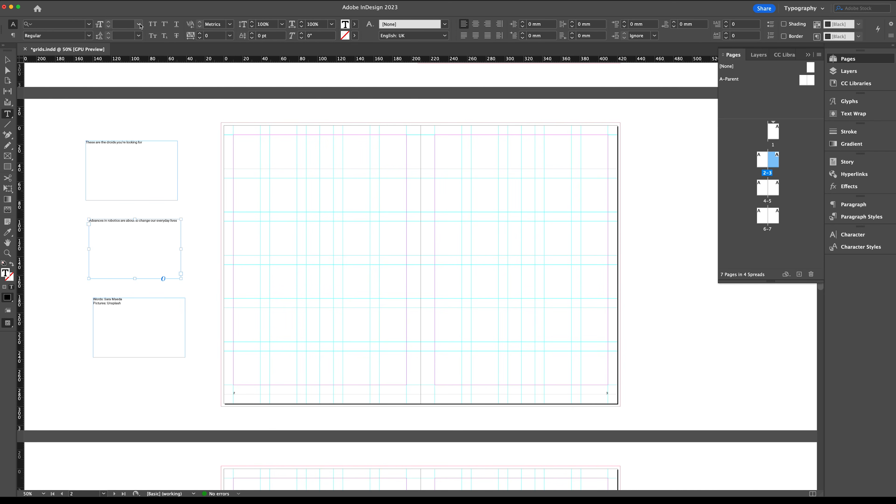
click(139, 26)
click(130, 116)
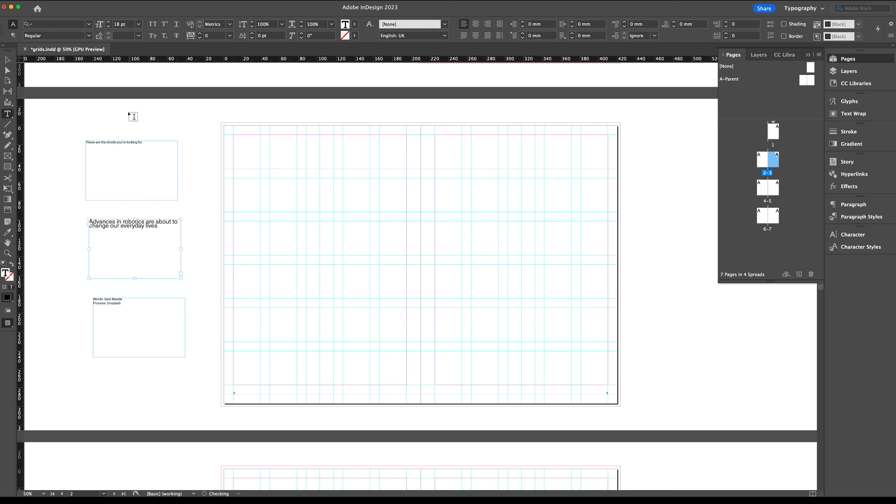
Set the headline frame's text to 36 pt with Auto leading
click(7, 59)
click(95, 145)
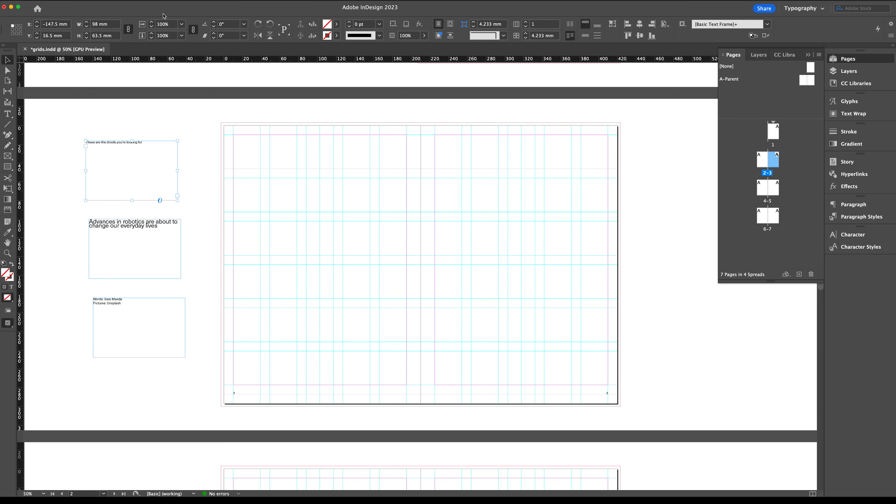
key(t)
click(139, 24)
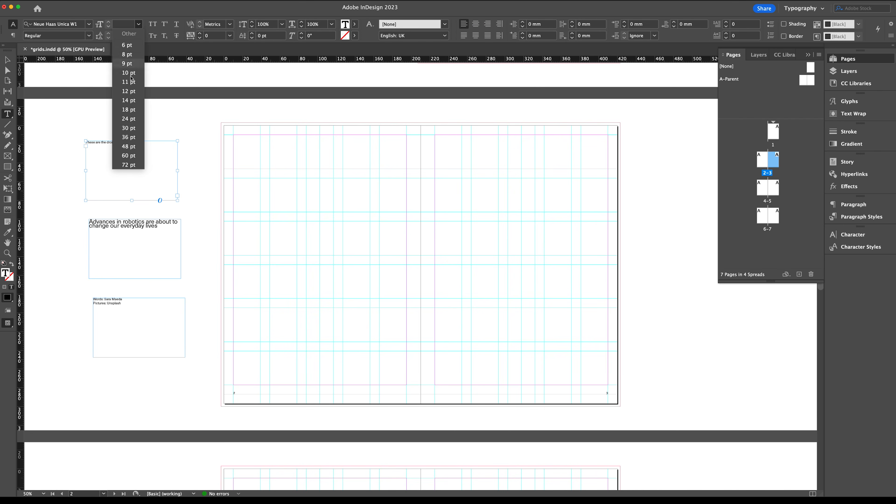
click(131, 138)
click(139, 35)
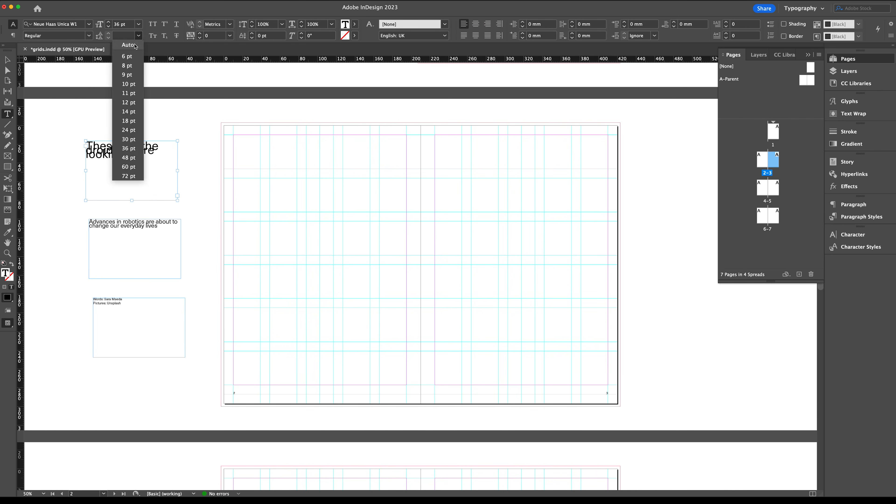
click(137, 45)
Set the leading of the standfirst text in the middle pasteboard frame to Auto
click(7, 70)
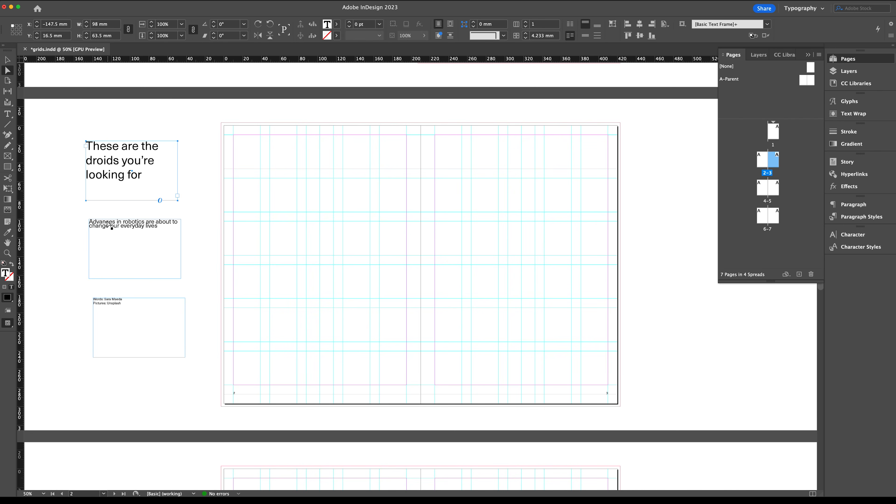
click(110, 226)
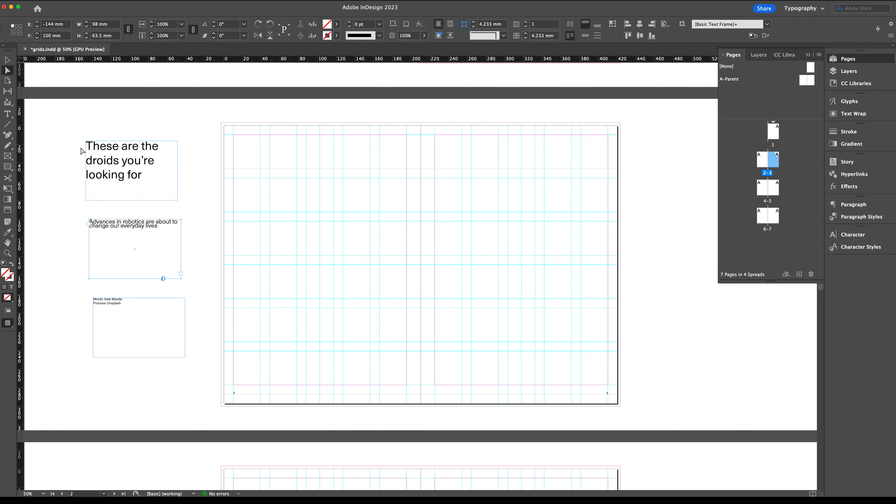
click(85, 230)
click(97, 225)
key(v)
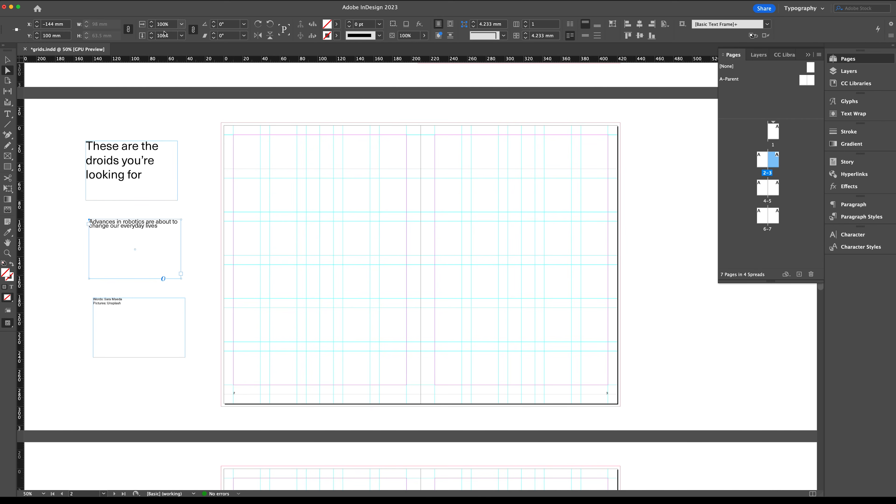
key(t)
click(139, 35)
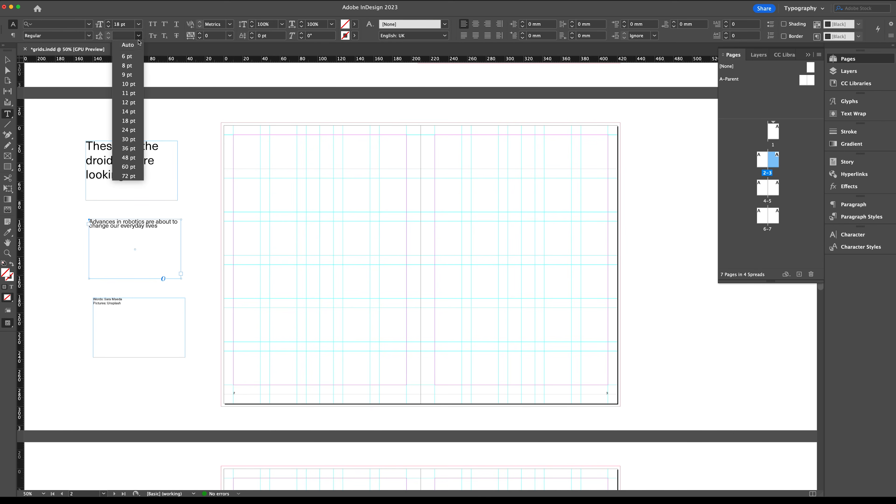
click(123, 43)
key(Escape)
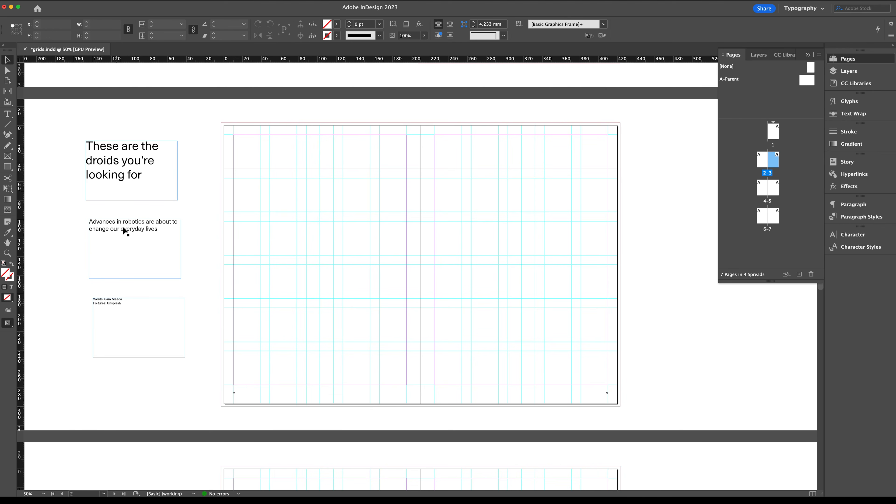
Deselect the credits frame and save the document
click(116, 303)
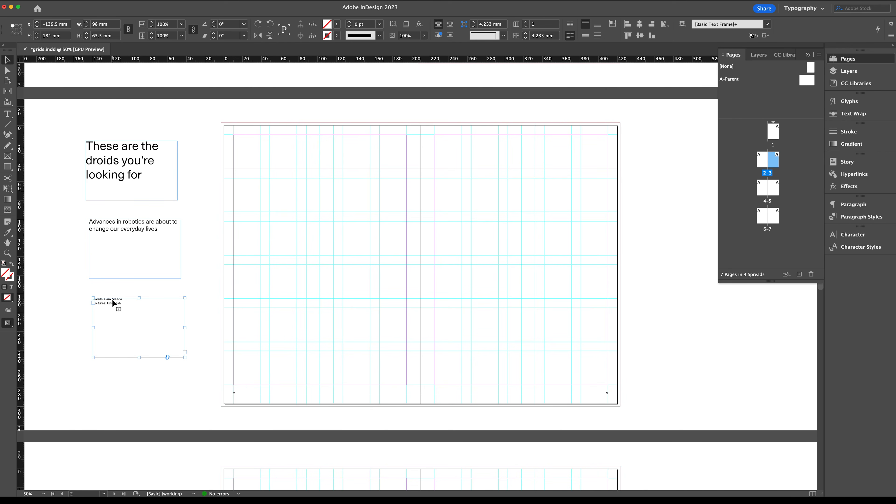
click(69, 316)
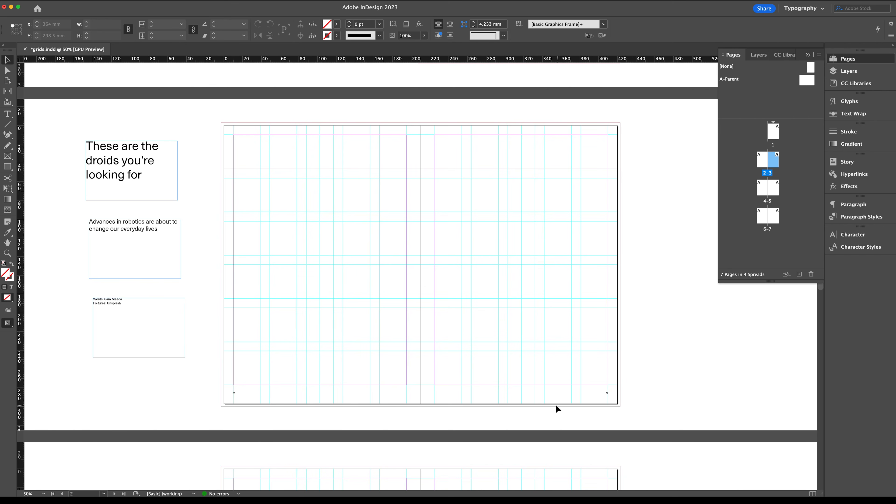
key(super+s)
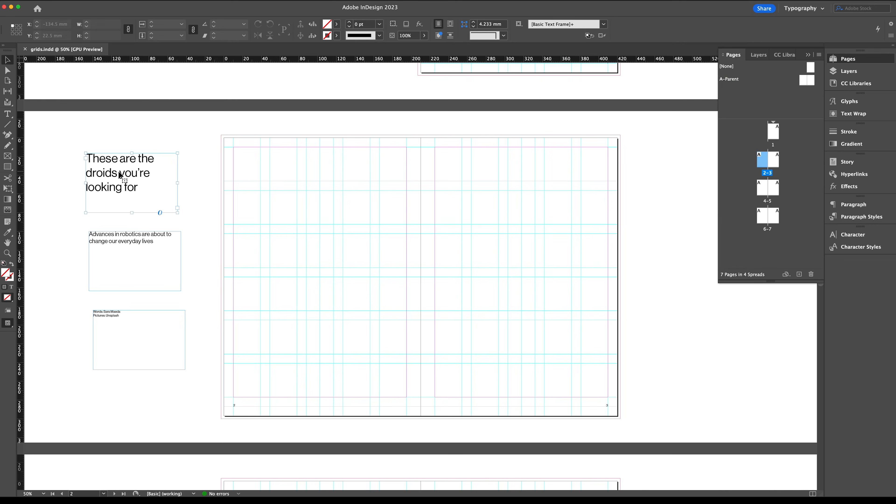
Move the headline frame to page 2's top-left margin corner, set it in 75 Bold at 72 pt with tighter leading and widen it to 185 mm
drag(120, 176, 250, 158)
key(t)
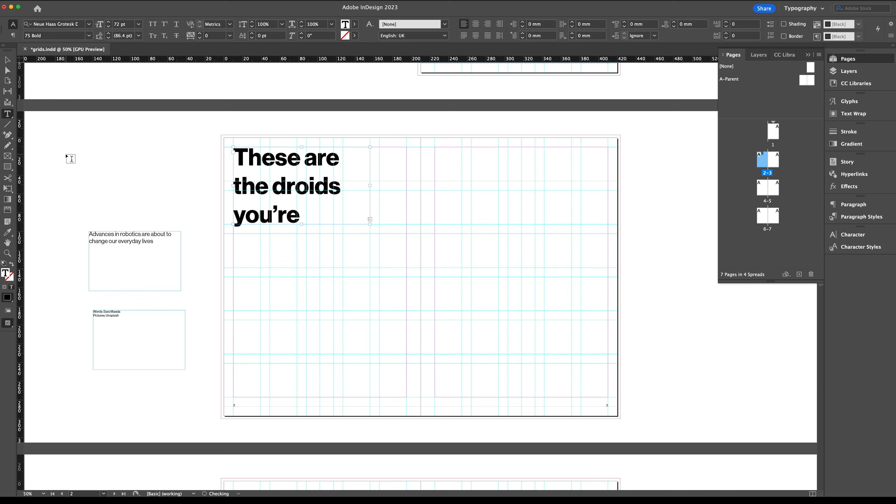
key(Escape)
drag(370, 186, 405, 185)
Move the standfirst frame below the headline to X 10 mm, Y 102.333 mm and resize it to 107 × 36.167 mm
drag(110, 238, 254, 239)
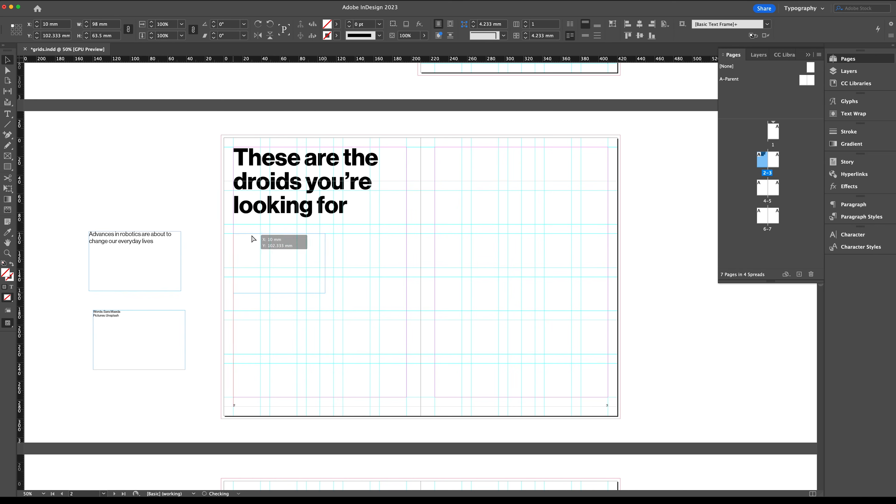
drag(325, 263, 331, 261)
drag(330, 262, 334, 263)
drag(284, 293, 284, 268)
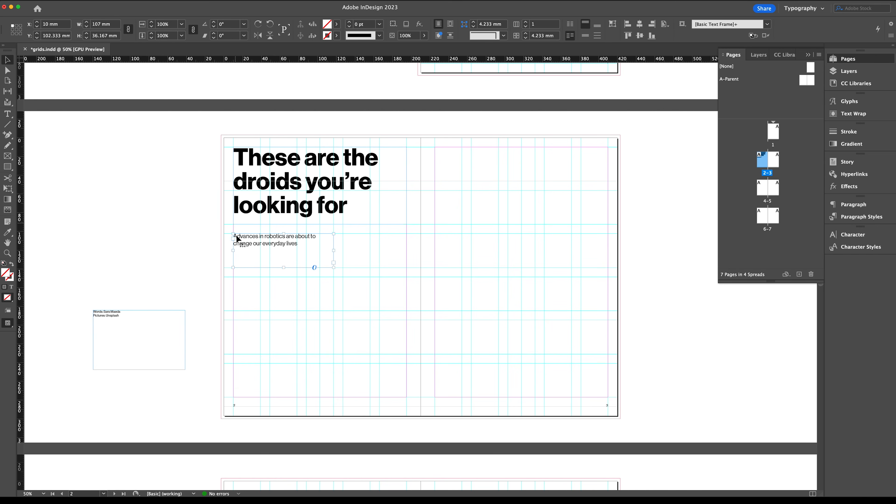
Try the standfirst text at 24 pt and set it back to 18 pt
double_click(238, 238)
key(Escape)
double_click(285, 195)
key(Escape)
click(282, 244)
key(t)
click(139, 24)
click(127, 122)
click(139, 24)
click(128, 110)
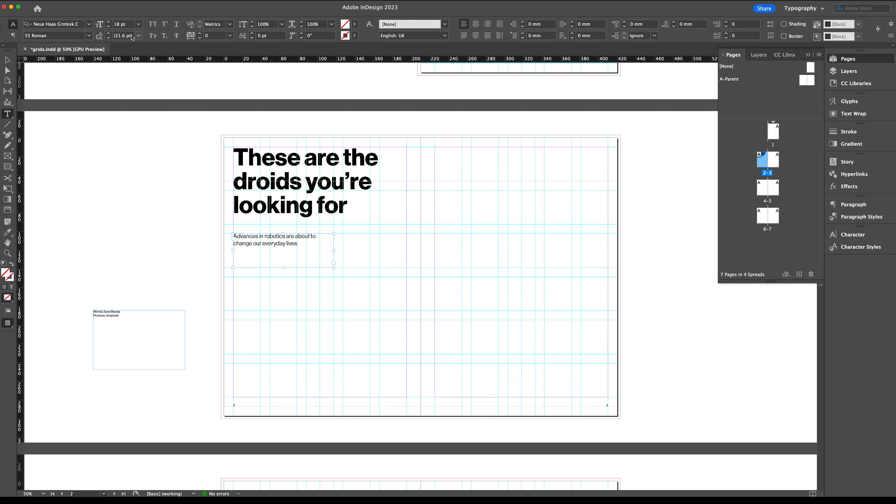
key(Escape)
Move the credits frame beside the standfirst on page 2 and resize it to the guides
drag(114, 320, 364, 243)
drag(374, 293, 380, 269)
click(154, 287)
Join the two credit lines into one line separated by a slash and preview the spread without guides
double_click(356, 240)
click(343, 239)
key(BackSpace)
key(BackSpace)
text(a /)
key(Escape)
click(144, 120)
key(w)
key(w)
key(w)
key(w)
key(w)
key(w)
Move the credits below the standfirst and duplicate the frame as two 68 × 82.333 mm body columns, the second at X 88 mm
drag(351, 249, 254, 338)
click(150, 288)
key(w)
key(w)
drag(265, 354, 265, 397)
drag(245, 324, 318, 323)
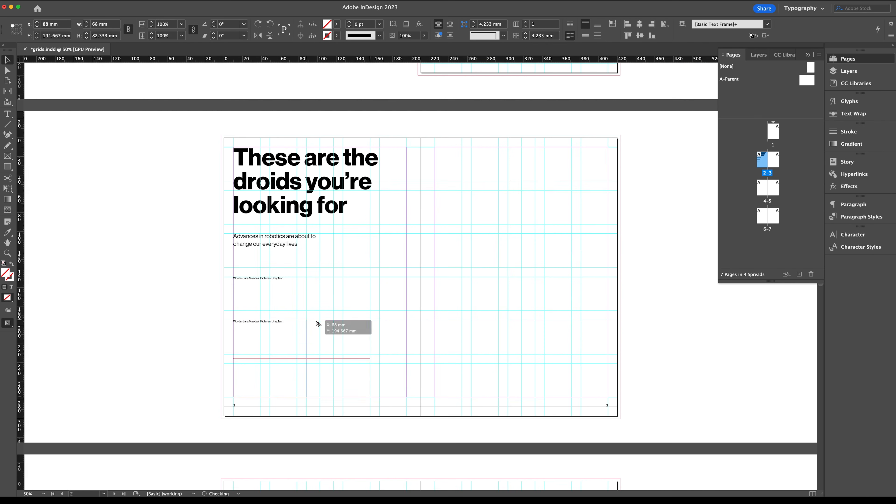
Replace the first body column's credit text with placeholder text and preview it enlarged
double_click(252, 323)
key(super+a)
key(BackSpace)
click(96, 0)
click(141, 242)
key(Escape)
scroll(399, 326, up, 4)
key(w)
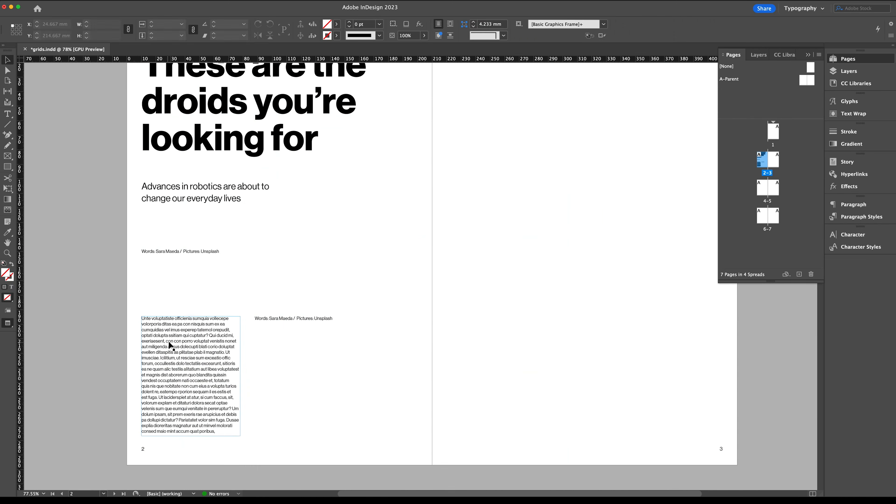
Increase the leading of the first body column's text by two increments
double_click(170, 344)
key(super+a)
click(129, 38)
key(Up)
key(Up)
key(Escape)
click(80, 282)
Copy the first body column's frame to the second column and refill it with new placeholder text
key(w)
drag(154, 320, 266, 320)
double_click(275, 336)
key(super+a)
key(BackSpace)
click(96, 1)
click(138, 242)
key(w)
Place the robot photo possess...plash.jpg on page 3 in a frame that fills the page margins
key(super+minus)
key(super+minus)
key(w)
key(w)
key(super+d)
click(69, 162)
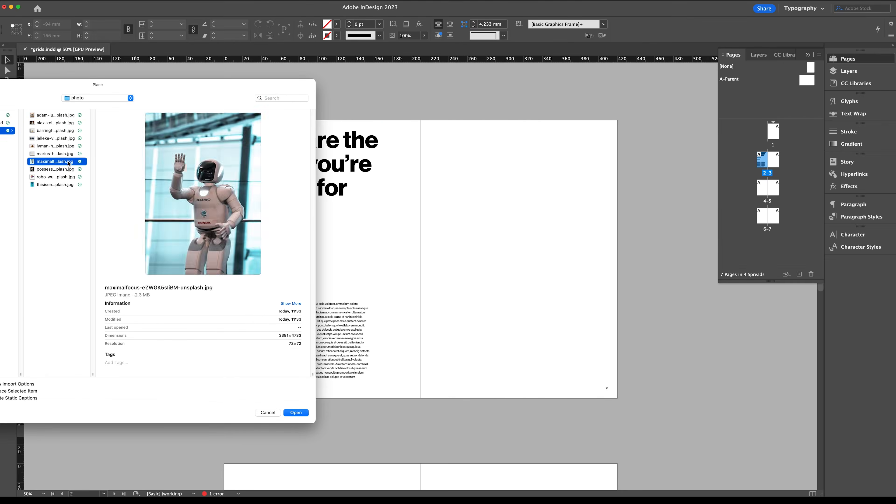
click(69, 170)
click(296, 412)
key(w)
drag(435, 129, 610, 380)
drag(620, 254, 608, 255)
click(646, 245)
Reposition the robot photo slightly inside its frame on page 3 and preview the spread
key(w)
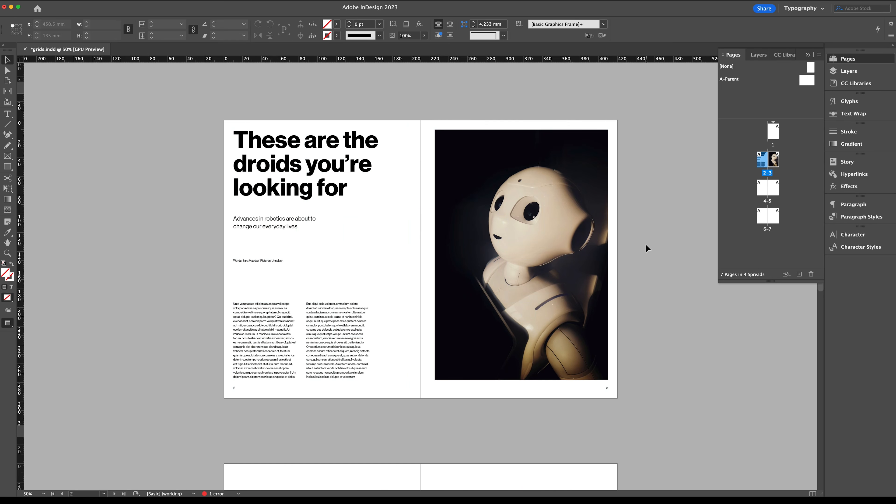
key(w)
double_click(547, 237)
mouse_move(548, 237)
mouse_down()
mouse_move(540, 237)
mouse_move(551, 237)
mouse_up()
click(650, 295)
key(w)
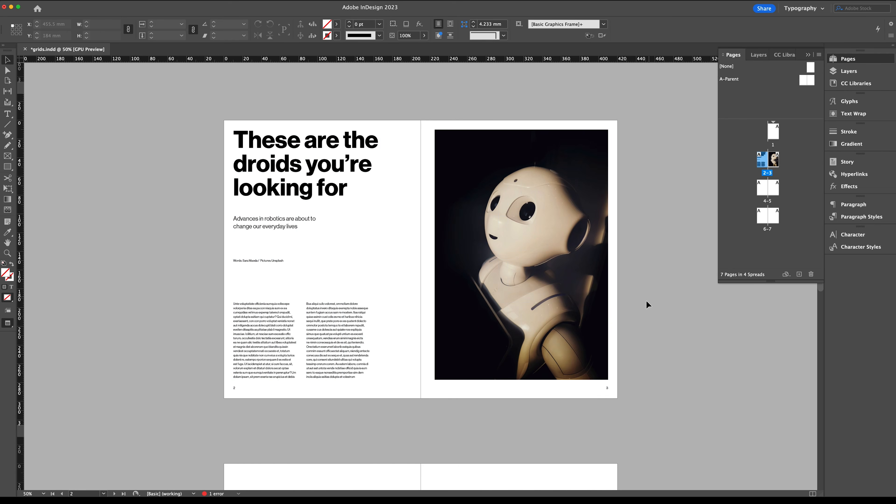
Draw a 426 × 303 mm rectangle over the spread and its bleed, fill it with a colour sampled from the robot and send it to back
key(w)
key(m)
drag(221, 118, 620, 401)
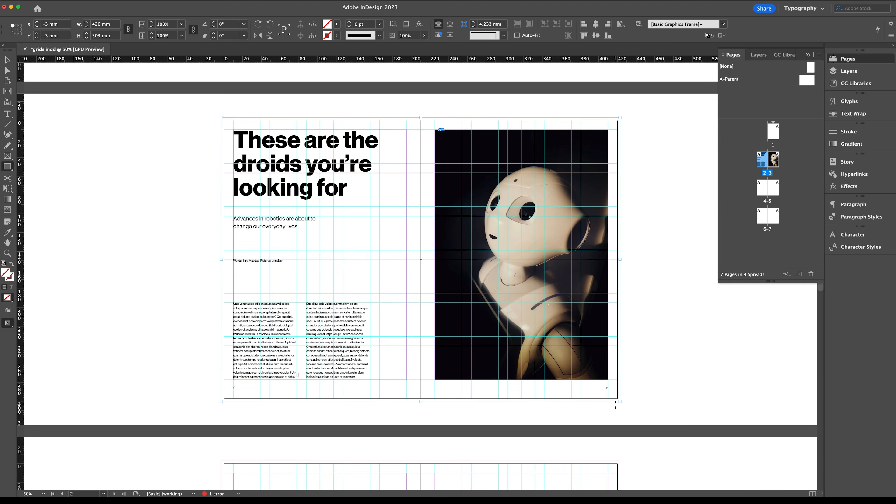
key(i)
click(503, 181)
key(shift+super+[)
Change the background rectangle's fill to a light beige in the Colour Picker and preview the spread
double_click(6, 273)
click(582, 238)
drag(571, 289, 571, 295)
click(639, 182)
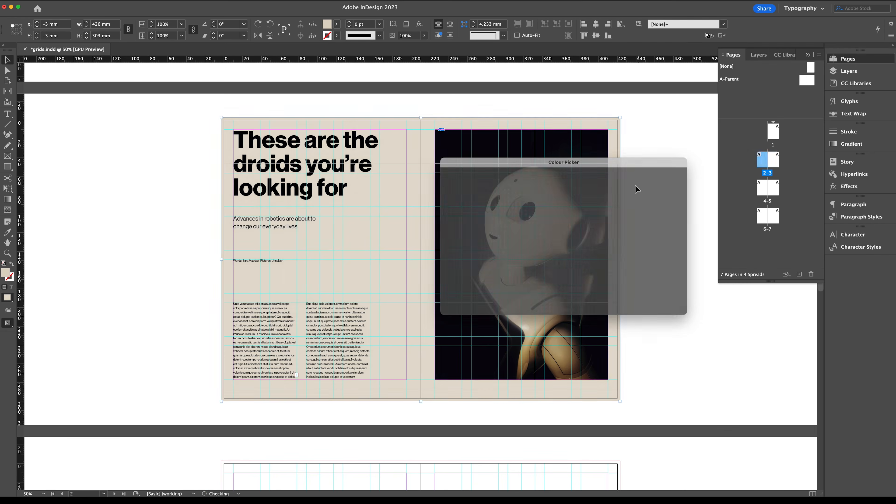
key(v)
click(653, 189)
key(w)
Copy the right page number from A-Parent and paste it in place above the background on spread 2–3
double_click(729, 79)
click(606, 403)
key(super+c)
double_click(767, 173)
key(alt+shift+super+v)
click(623, 275)
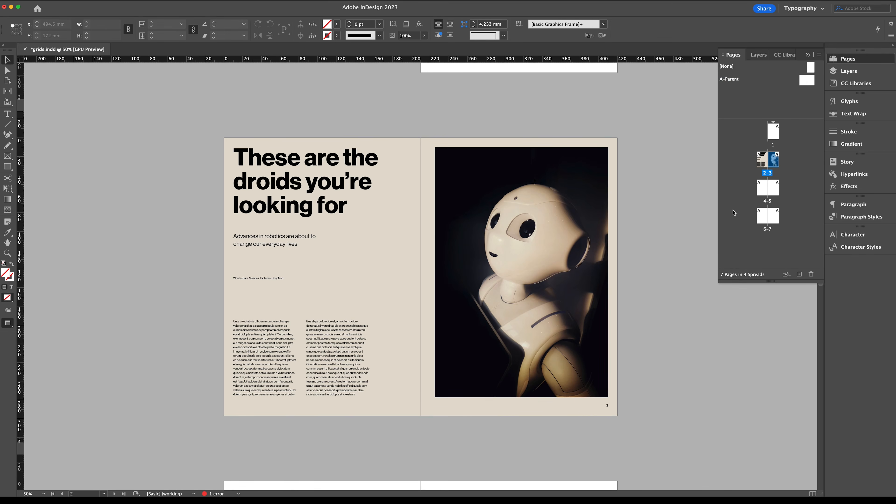
Duplicate spread 2–3 as spread 4–5, delete the robot photo from the copy and select its headline frame
drag(764, 163, 768, 177)
click(590, 274)
key(Delete)
key(w)
click(362, 161)
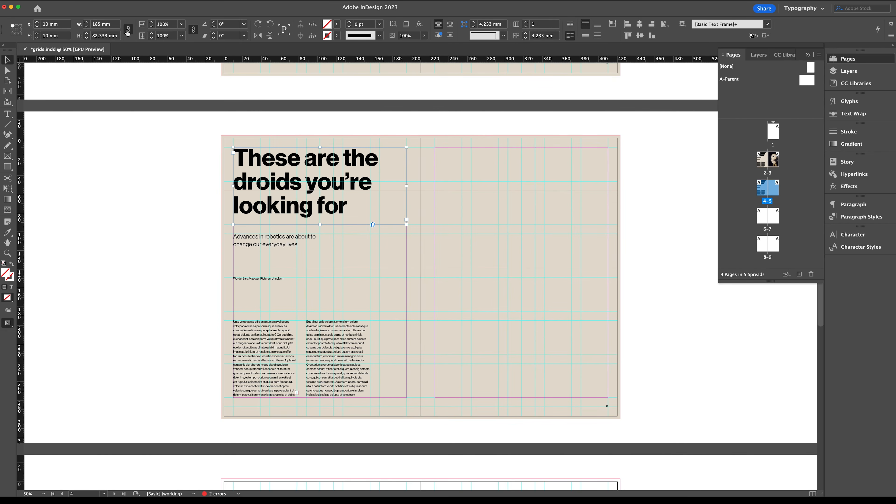
Reduce the font size and leading of the headline on spread 4–5 and preview the spread
key(t)
click(139, 25)
click(139, 36)
click(129, 167)
key(v)
click(116, 245)
key(w)
key(w)
Set the standfirst about advances in robotics on spread 4–5 to 20 pt and preview the spread
click(254, 242)
key(t)
click(100, 24)
text(20v)
click(125, 313)
key(w)
key(w)
Place the white robot photo from X 166 mm across the rest of spread 4–5
key(super+d)
double_click(298, 138)
drag(379, 135, 629, 476)
key(super+z)
drag(377, 114, 632, 482)
Crop the white robot photo's frame to the spread's outer, upper and lower bleed edges, 257 mm wide
key(z)
drag(372, 168, 339, 164)
key(v)
drag(603, 256, 600, 256)
drag(492, 107, 492, 128)
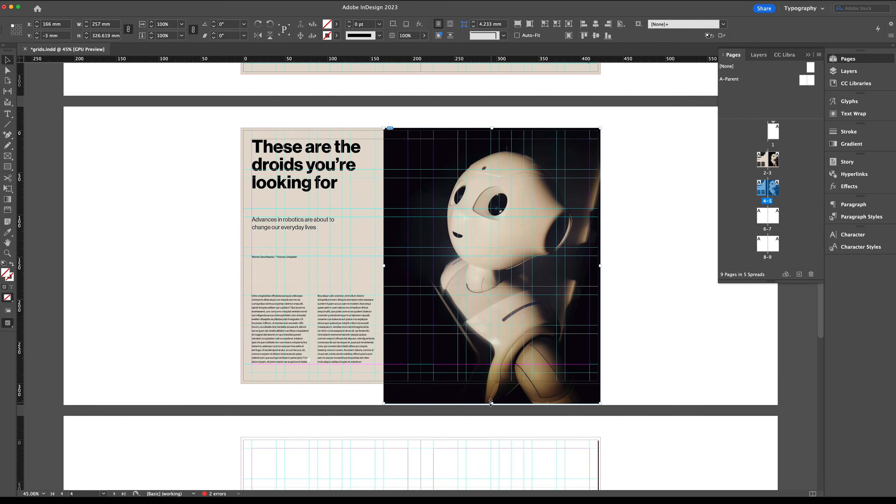
drag(491, 403, 492, 383)
Reposition and slightly scale down the robot image inside its frame, then preview spread 4–5
key(w)
double_click(510, 250)
drag(510, 250, 510, 255)
drag(602, 408, 600, 404)
click(180, 252)
Place the gold droid photo on spread 6–7 from the upper bleed corner at about 466 × 310 mm
scroll(178, 269, down, 3)
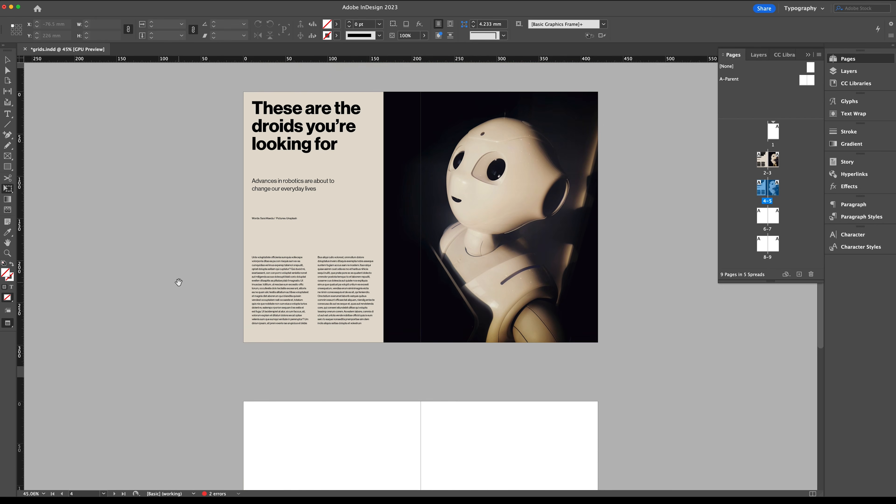
scroll(169, 288, down, 2)
scroll(166, 290, down, 1)
scroll(164, 291, down, 10)
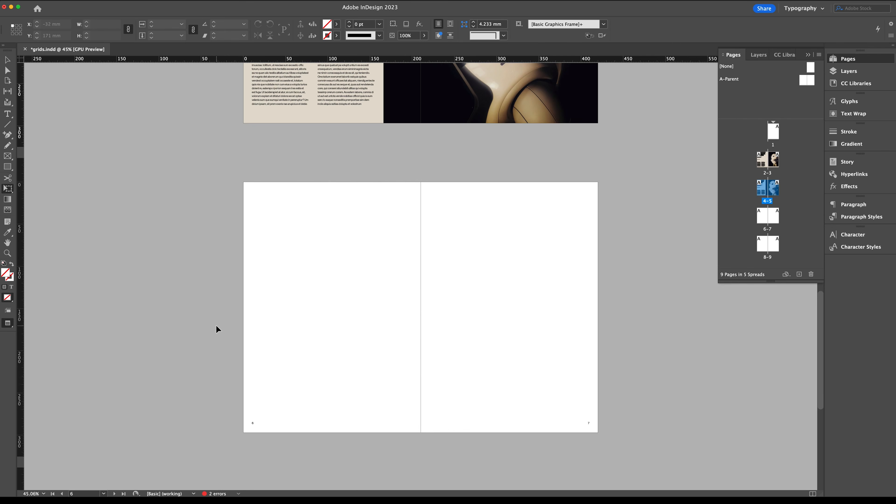
key(super+d)
click(299, 104)
click(687, 372)
drag(251, 190, 634, 441)
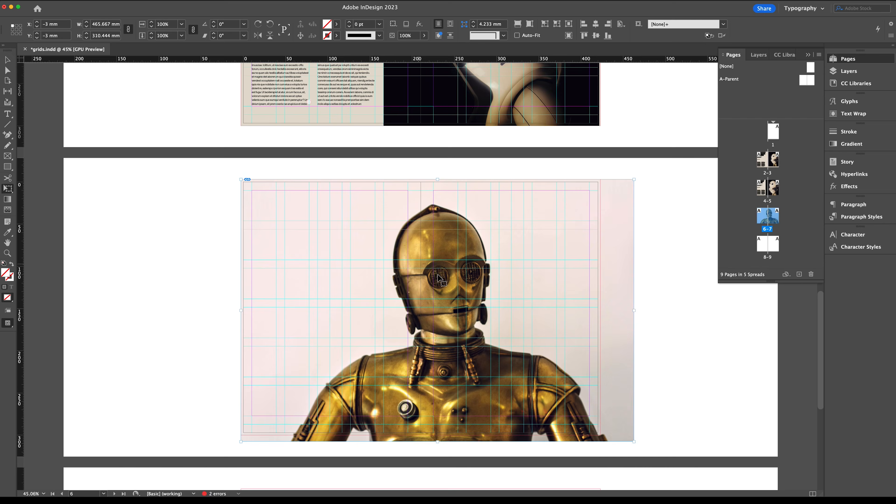
Shift the gold droid photo left to X -153.667 mm and fit its frame and image to the 303 mm bleed height
drag(455, 304, 328, 303)
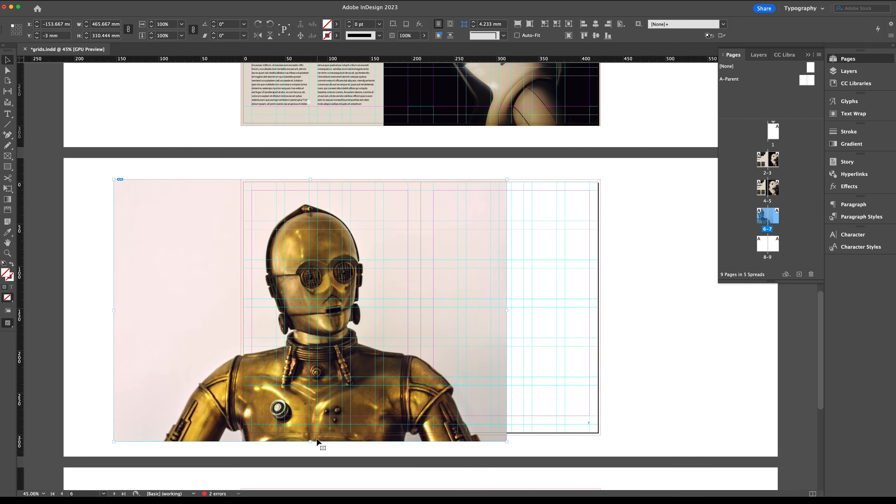
drag(310, 442, 310, 435)
double_click(481, 362)
key(w)
drag(507, 442, 498, 435)
key(w)
key(w)
key(w)
click(628, 295)
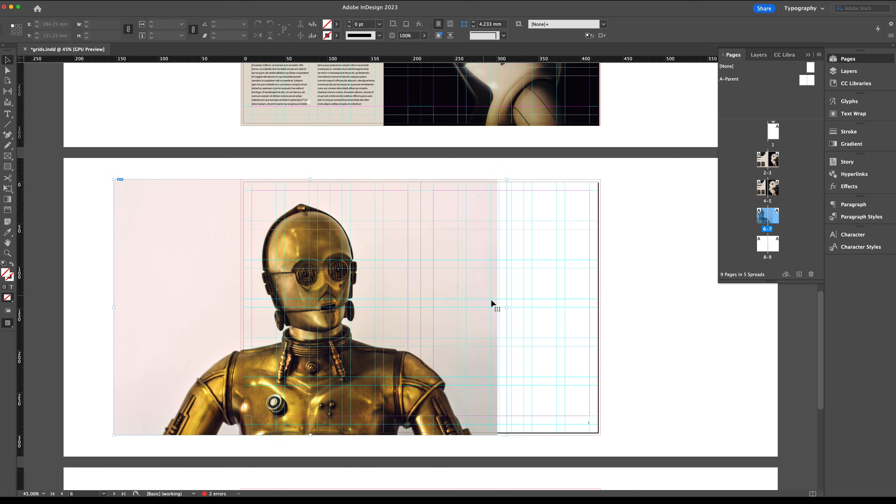
Crop the right edge of the gold droid photo's frame back to a column guide on page 7
click(492, 305)
drag(497, 307, 458, 306)
click(638, 292)
key(w)
Nudge the gold droid image to the right inside its frame
double_click(335, 266)
key(Right)
key(Right)
key(Right)
key(Right)
key(Right)
key(Right)
key(Right)
key(Right)
key(Right)
key(Right)
key(Right)
key(Right)
key(Right)
key(Right)
key(Right)
key(Right)
key(Right)
key(Right)
key(Right)
key(Right)
key(shift+Right)
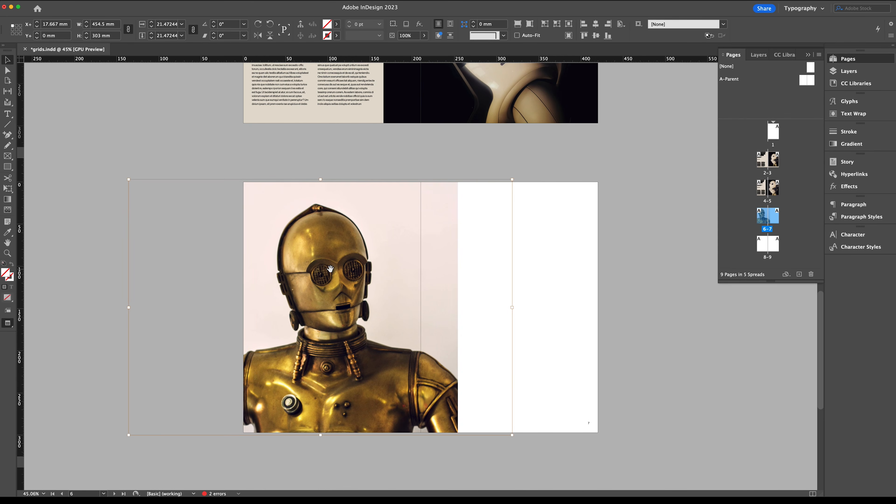
key(shift+Left)
click(88, 219)
Draw a 192 × 303 mm rectangle over page 7 and its bleed, fill it black and put it behind the photo
click(8, 166)
key(w)
drag(600, 179, 438, 435)
click(337, 25)
click(259, 80)
key(v)
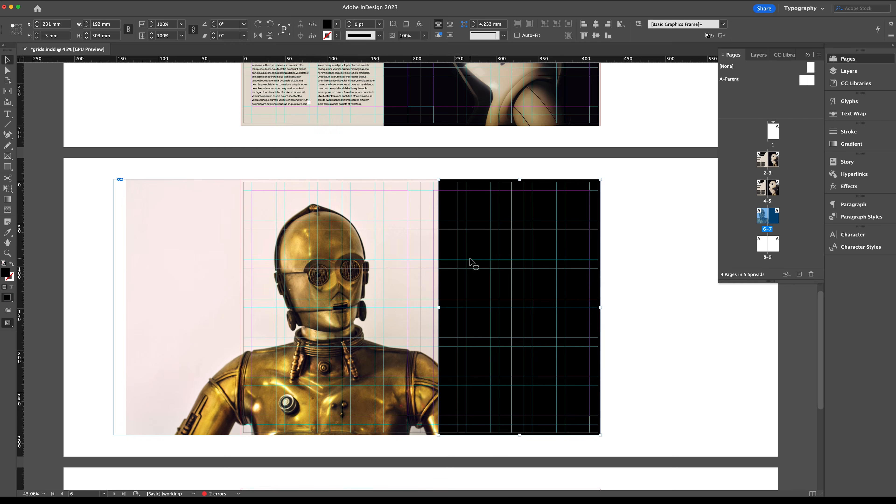
key(w)
Fine-tune the gold droid image's position inside its frame to X 7.167 mm and Y 0.25 mm
click(331, 248)
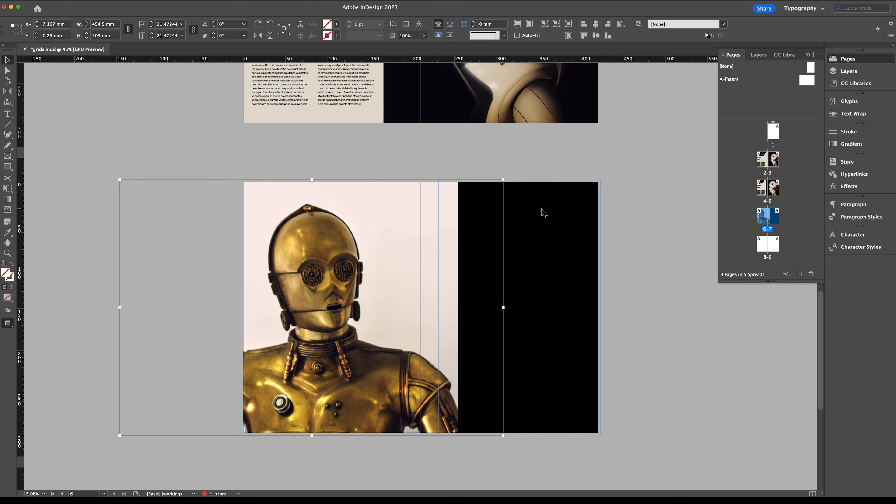
click(656, 277)
key(w)
Draw a text frame across the upper part of page 7 and enter the headline "Droids"
key(t)
mouse_move(433, 190)
mouse_down()
mouse_move(597, 310)
mouse_move(590, 312)
mouse_up()
text(Droids)
click(8, 60)
Set the page 7 headline in a condensed typeface
key(t)
click(59, 25)
text(condensed)
scroll(196, 236, down, 20)
scroll(196, 235, up, 10)
click(138, 104)
Set the page 7 headline's size to 200 pt and make its initial letter lowercase
click(139, 24)
click(129, 165)
double_click(120, 24)
text(200)
key(Tab)
text(d)
Colour the page 7 headline text white
super+click(559, 312)
click(355, 24)
click(278, 71)
click(7, 60)
Convert the headline to all-caps outlines and align its top edge with the page 7 margin
click(94, 1)
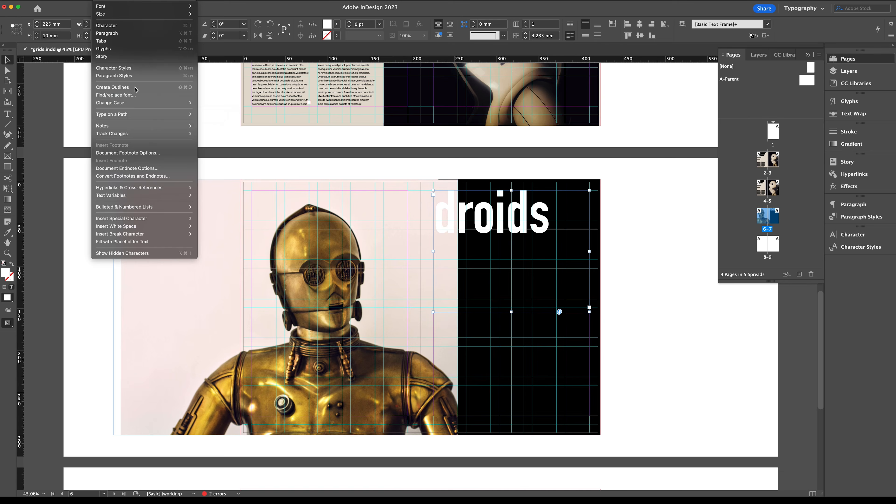
click(641, 228)
key(super+shift+k)
key(super+shift+o)
click(621, 24)
click(646, 46)
click(584, 24)
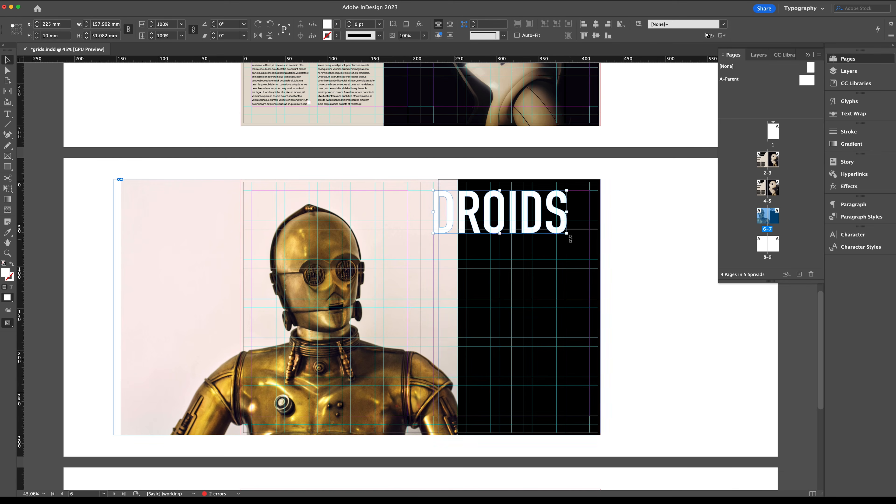
Scale the DROIDS outlines up to span the margins of page 7 and check the preview
drag(567, 233, 590, 242)
key(w)
key(w)
Resize the gold droid photo frame and the black rectangle so they meet at the spine
drag(458, 307, 421, 307)
drag(439, 307, 421, 307)
key(w)
key(w)
Place the photo of the robot kits below the headline on page 7 and crop it to the column guides
key(super+d)
double_click(310, 145)
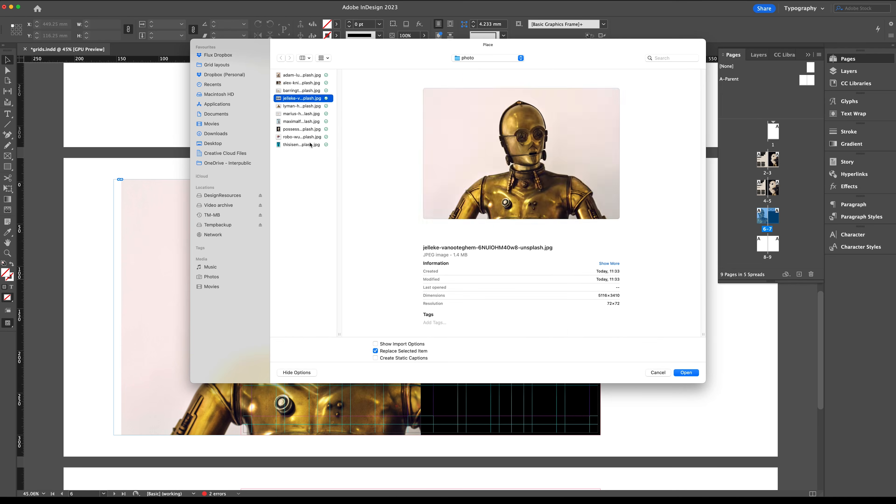
drag(466, 229, 573, 300)
drag(573, 266, 556, 265)
drag(500, 300, 530, 299)
click(664, 252)
Bring the DROIDS headline in front of the robot kit photo
key(w)
key(super+alt+0)
click(596, 173)
key(super+shift+bracketright)
click(677, 267)
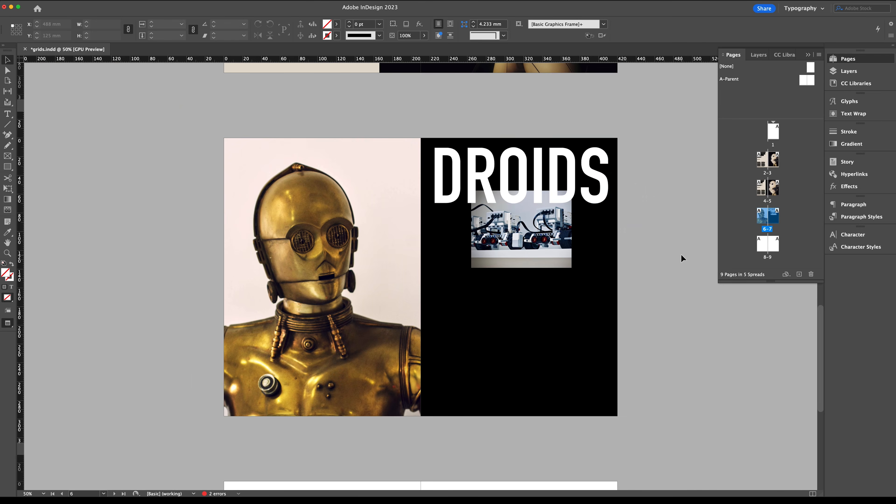
Copy the standfirst from spread 4–5 and paste it below the robot kit photo in a 107 × 36.167 mm frame
scroll(508, 254, up, 3)
key(e)
double_click(763, 190)
double_click(774, 216)
key(w)
key(super+v)
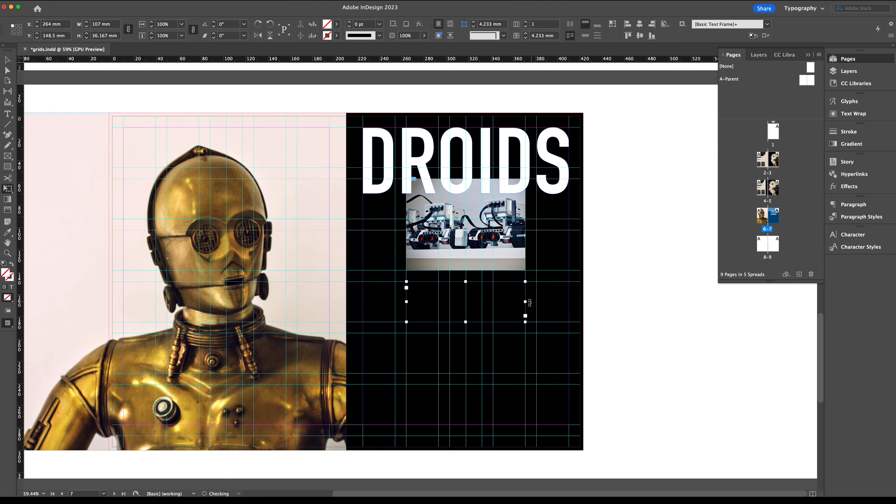
Colour the pasted standfirst white and centre its text
key(t)
click(270, 24)
click(280, 70)
key(super+shift+c)
key(v)
key(w)
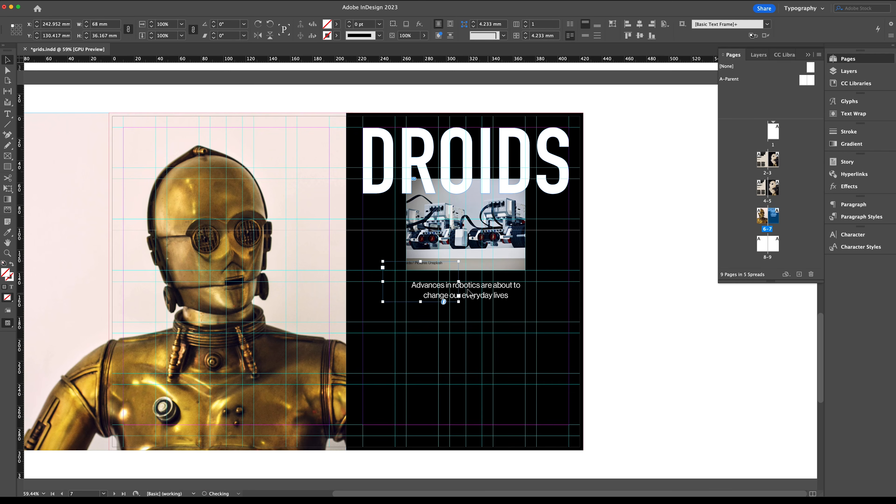
Colour the credits white and position the author and picture credits in separate frames at opposite sides of page 7
drag(390, 267, 537, 339)
click(7, 114)
click(354, 24)
click(278, 69)
click(8, 60)
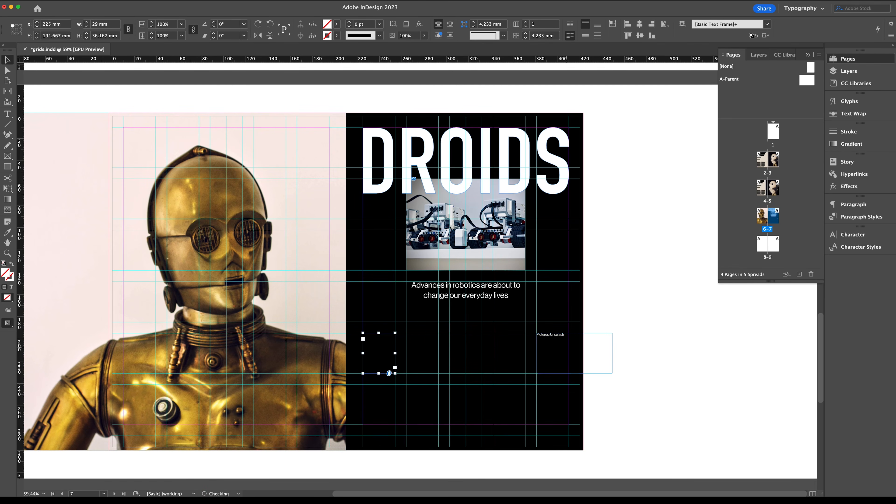
key(w)
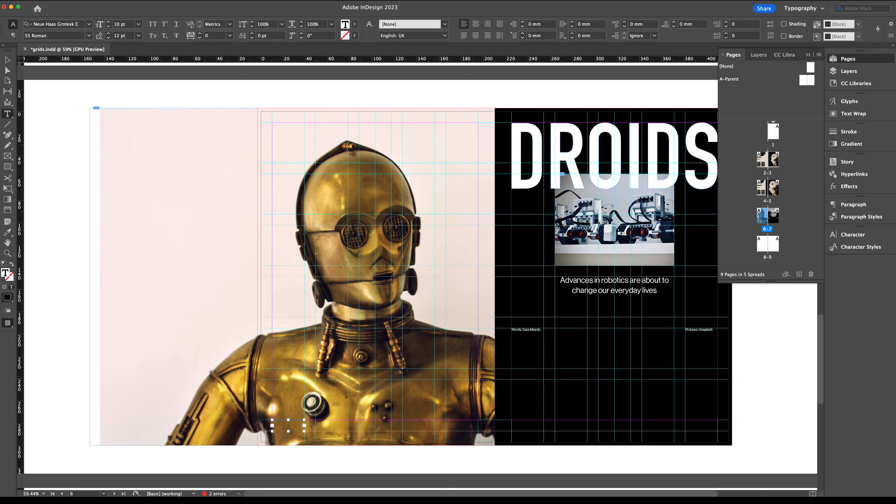
key(w)
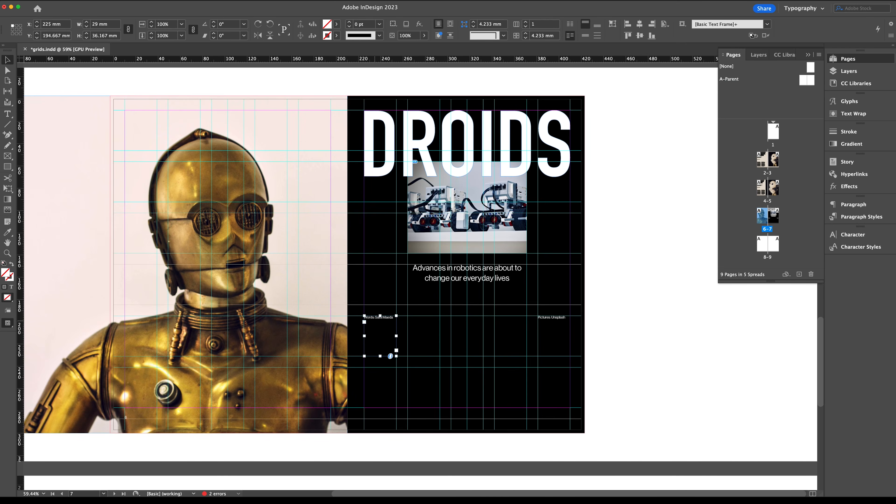
Fill the body frame between the credits with 9 pt white placeholder text, using 2 mm paragraph spacing
click(103, 1)
click(122, 241)
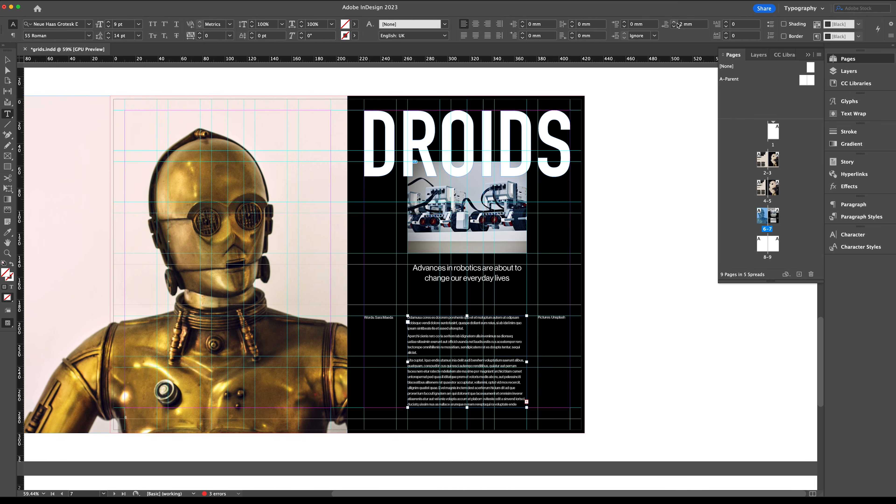
key(Escape)
key(w)
scroll(621, 227, down, 2)
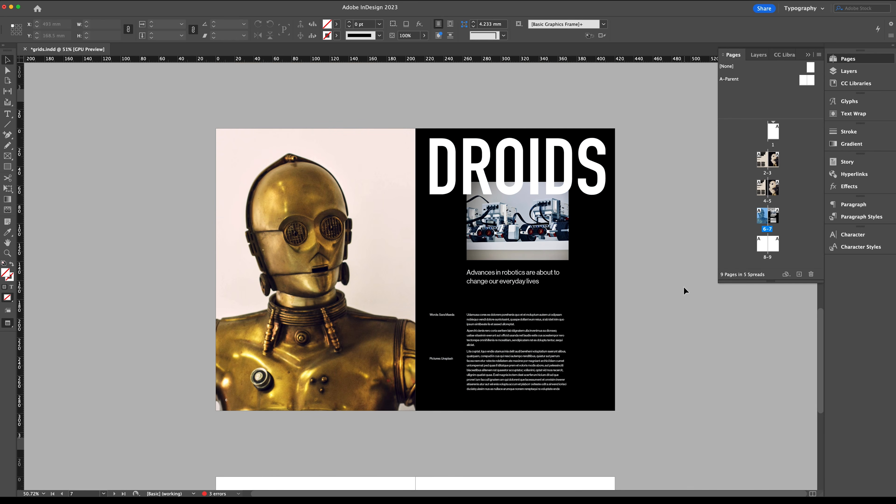
Save the document and go to the blank spread 8–9
key(super+s)
scroll(454, 256, down, 5)
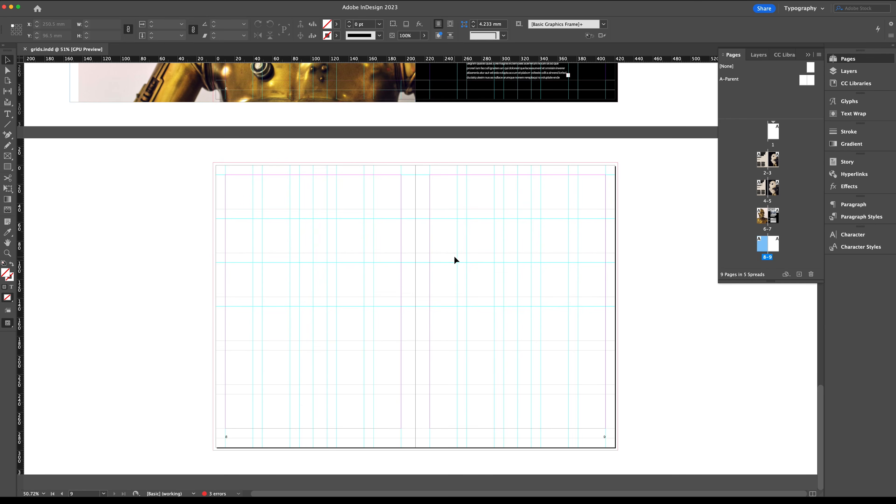
Place the blue robotic hand photo in the lower half of page 9's outermost picture column
key(super+d)
key(Down)
key(Down)
key(Down)
key(Down)
key(Down)
key(Down)
key(Down)
key(Down)
key(Down)
key(Down)
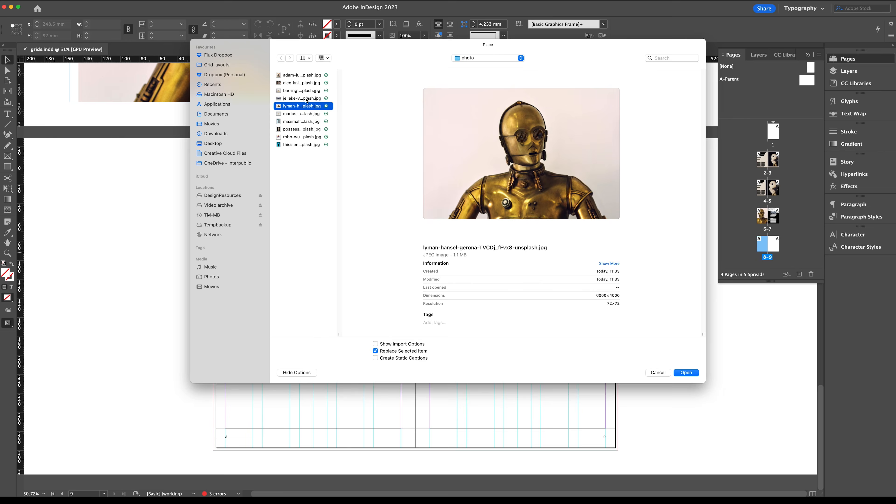
drag(541, 306, 623, 428)
Crop the hand photo to the column width and centre the hand inside its frame
drag(622, 368, 564, 368)
key(Right)
key(Right)
key(Right)
key(Right)
click(660, 314)
key(w)
Place the photo of the cream robot on a black background in the upper half of page 9's outermost column
key(super+d)
click(319, 129)
key(Return)
key(w)
drag(541, 174, 642, 306)
Crop the cream robot photo to the column width and upper-half height, and reposition the robot within the frame
drag(639, 241, 606, 241)
drag(573, 307, 574, 297)
double_click(579, 261)
drag(638, 307, 630, 302)
drag(602, 235, 582, 234)
double_click(584, 236)
key(w)
double_click(588, 244)
drag(615, 302, 611, 297)
key(Right)
key(Right)
key(Right)
key(Right)
click(640, 331)
Place the waving robot photo at the head of the adjacent column on page 9 and crop it to the top third
key(super+d)
click(310, 127)
key(Return)
key(w)
drag(466, 174, 534, 268)
scroll(532, 220, up, 2)
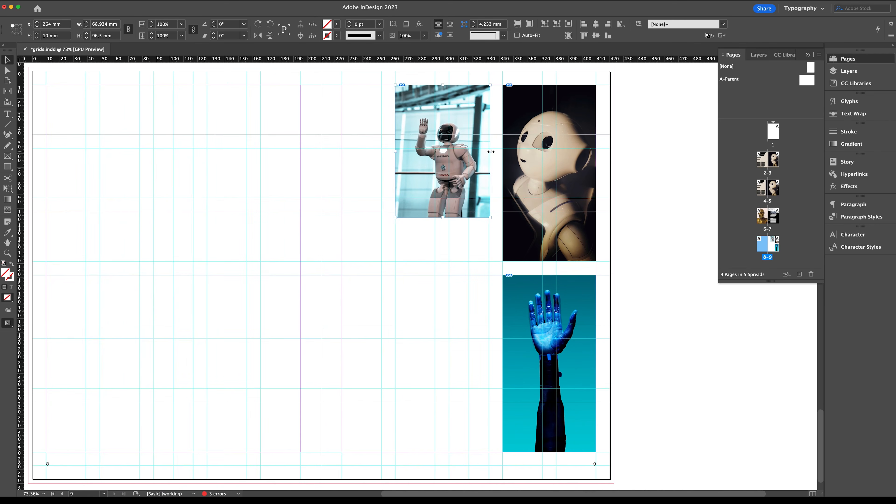
drag(443, 209, 443, 196)
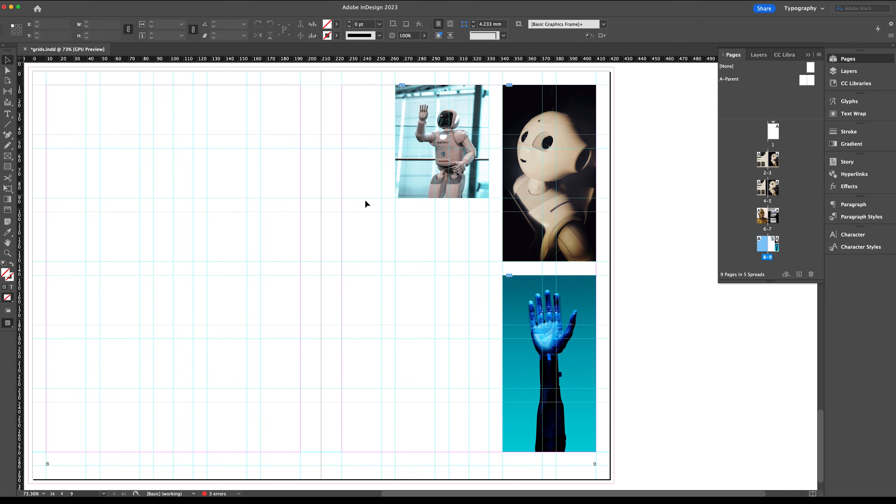
Place the orange-and-white spherical robot photo in the bottom third of the column beneath the waving robot
key(super+d)
key(Down)
key(Down)
key(Down)
key(Down)
key(Return)
drag(395, 339, 540, 456)
Crop the spherical robot photo to the column and reposition the robot inside its frame
drag(431, 414, 432, 409)
drag(569, 394, 439, 354)
double_click(476, 375)
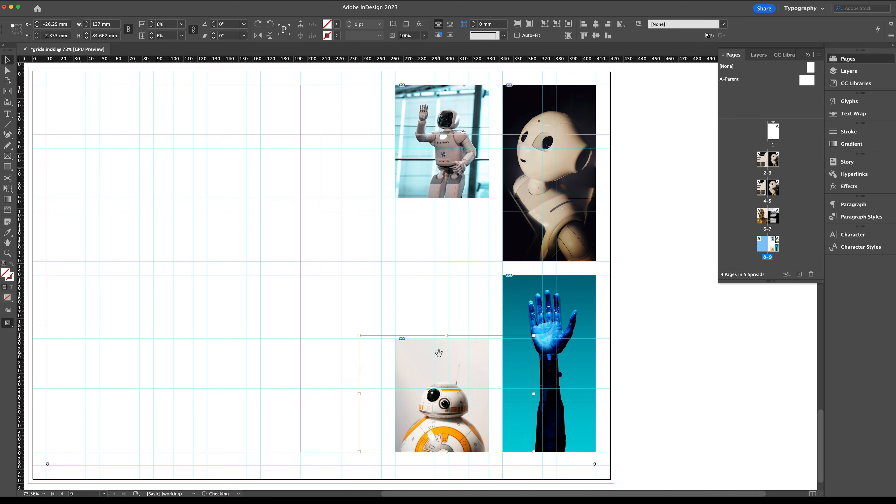
click(400, 260)
key(w)
Try the colourful toy-car robot photo in the gap between the waving robot and the spherical robot
key(super+d)
double_click(304, 137)
click(441, 268)
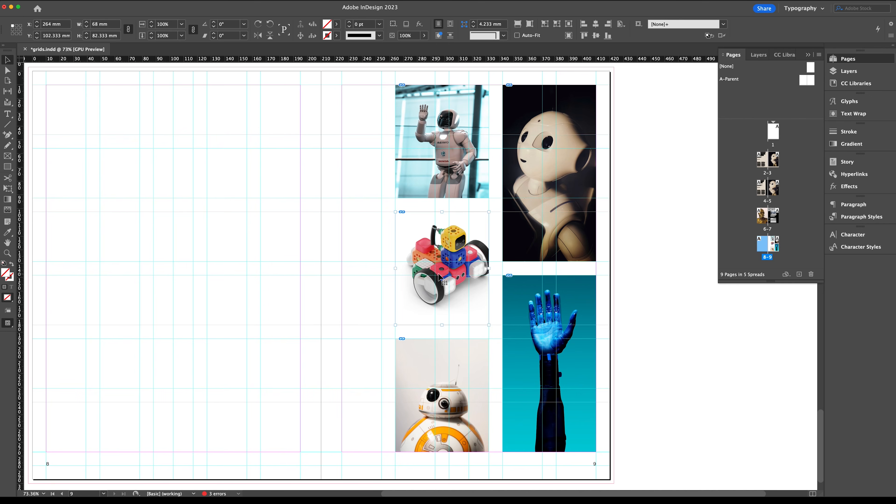
click(417, 268)
key(BackSpace)
Place the wired wheeled robot photo in the middle third between the waving and spherical robots, cropped to the column width
key(super+d)
key(Down)
key(Down)
key(Down)
key(Down)
key(Down)
key(Down)
key(Down)
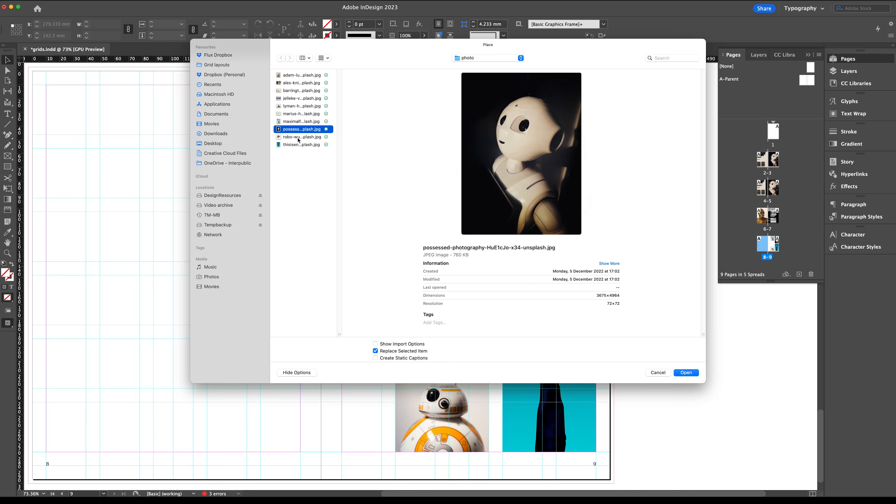
double_click(307, 101)
click(456, 318)
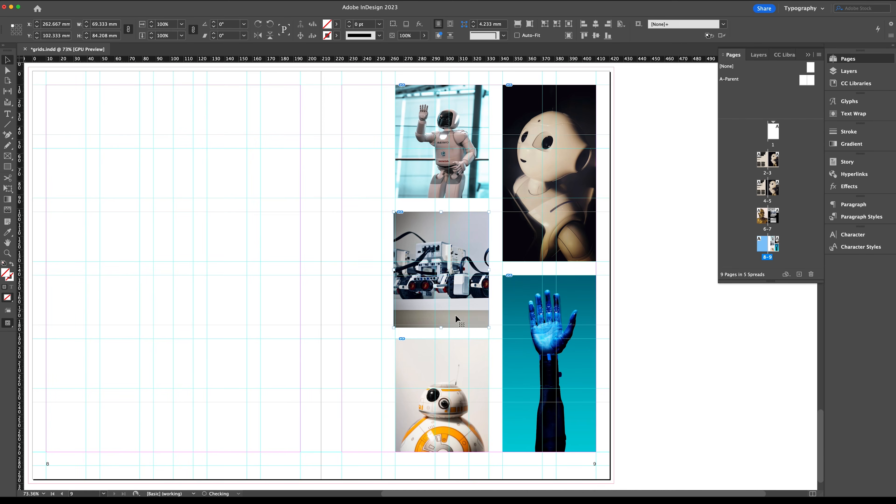
drag(394, 269, 395, 268)
click(367, 247)
Review spread 8–9 without guides and hide the rulers
key(w)
key(w)
click(417, 261)
click(367, 248)
key(w)
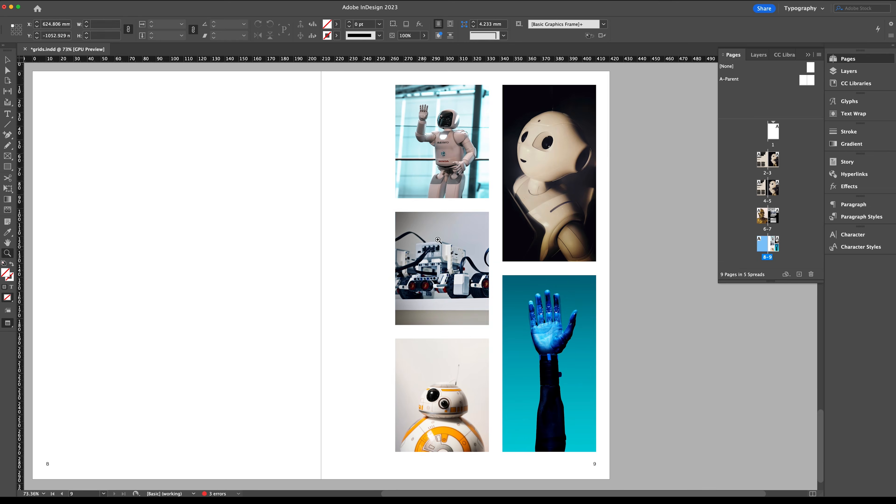
scroll(414, 259, up, 5)
scroll(366, 229, down, 7)
key(w)
key(w)
scroll(344, 302, up, 2)
key(super+r)
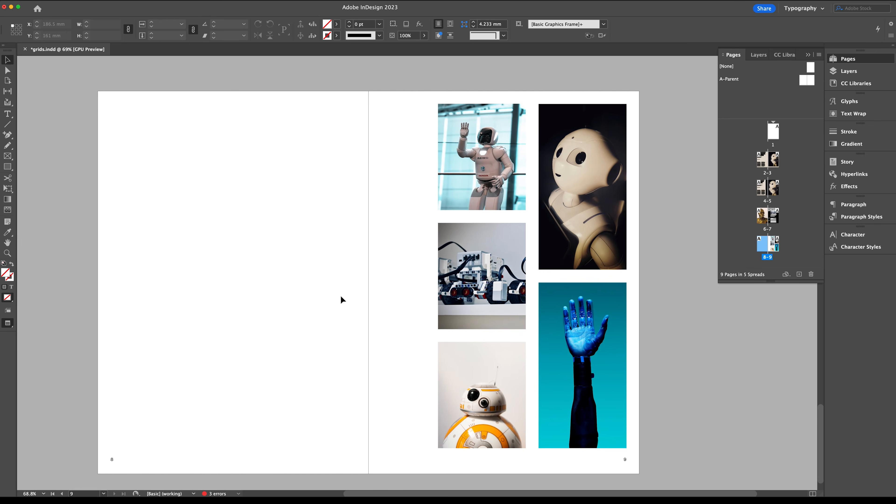
Draw a black rectangle in page 8's top grid field and duplicate it into two columns of three, each 68 mm wide
key(w)
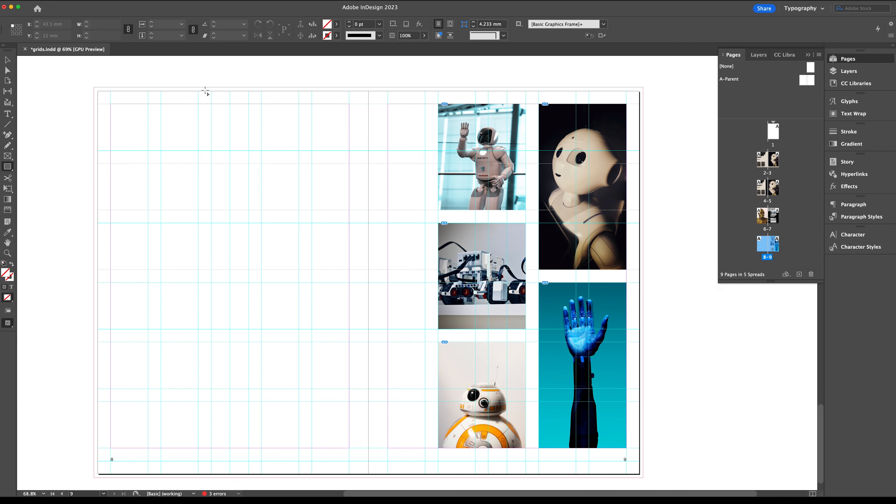
click(337, 24)
click(268, 80)
drag(111, 104, 197, 211)
key(v)
drag(147, 143, 131, 261)
drag(135, 261, 127, 374)
key(super+a)
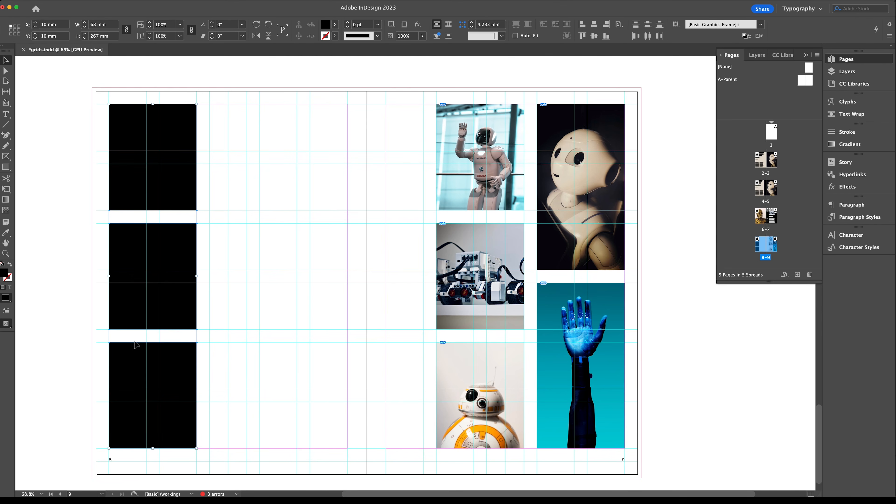
drag(137, 151, 238, 151)
drag(130, 361, 231, 362)
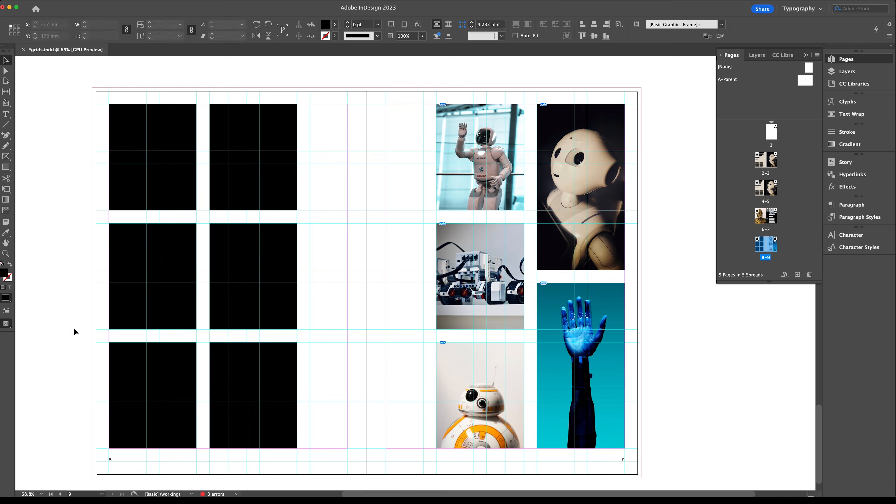
Check the black block layout without guides and delete all six rectangles from page 8
click(41, 399)
key(w)
key(w)
drag(68, 204, 266, 380)
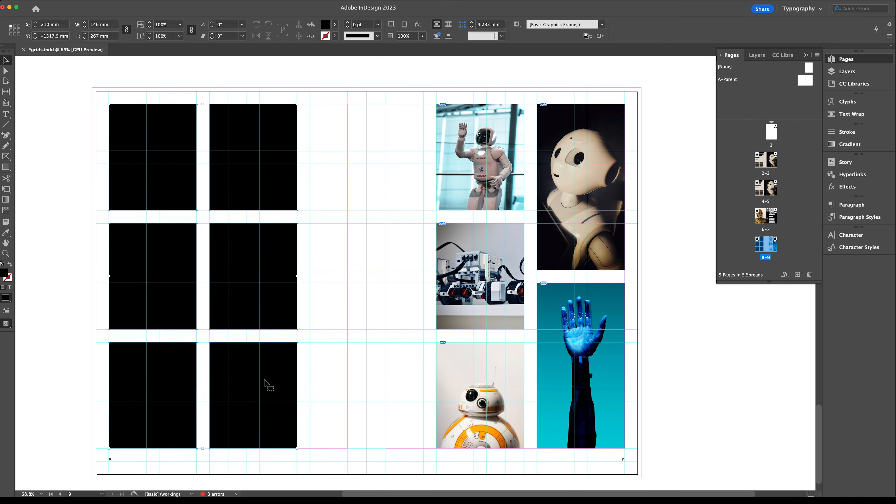
key(BackSpace)
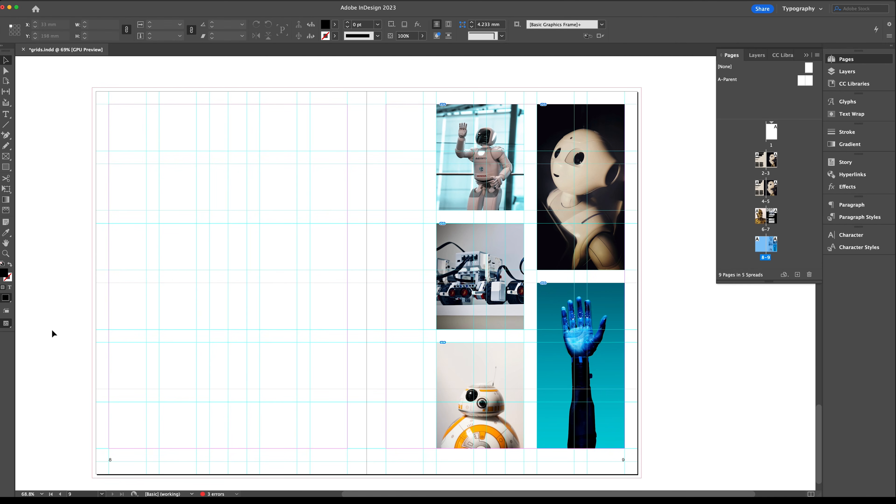
Place the photo of the white robot with a tablet across page 8's middle row, bleeding off the outer edge, cropped to the row's height
key(super+d)
click(304, 145)
key(Up)
key(Up)
key(Up)
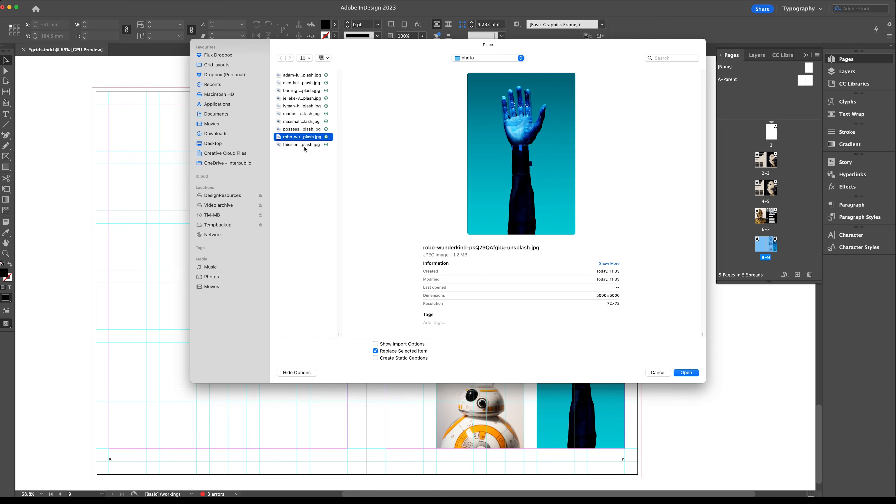
key(Up)
key(Up)
key(Up)
key(Up)
key(Up)
key(Up)
key(Down)
key(Up)
key(Down)
key(Return)
drag(159, 250, 295, 329)
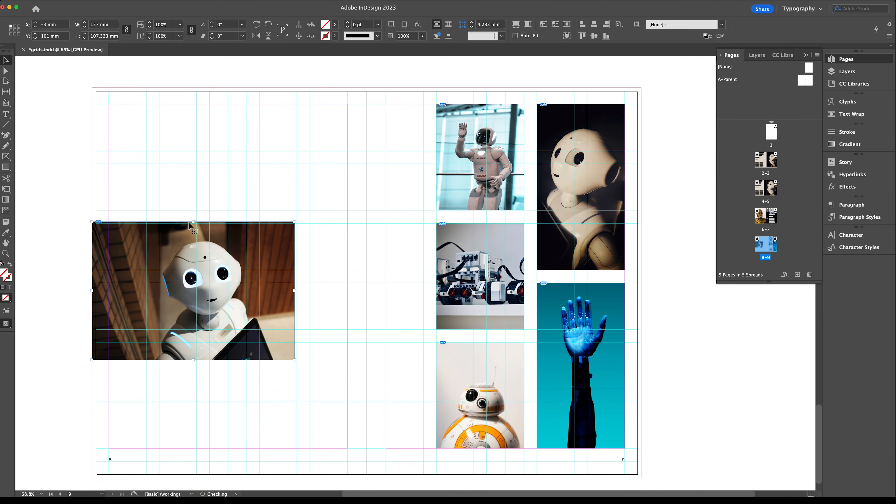
drag(195, 359, 219, 326)
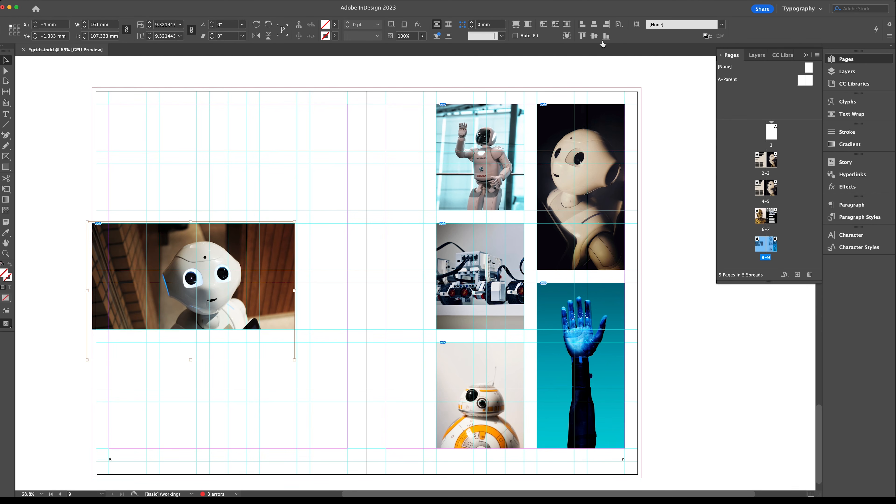
Extend the photo frame to the column edge and shift the image inside it to X −2 mm, Y −8.083 mm
drag(268, 249, 270, 247)
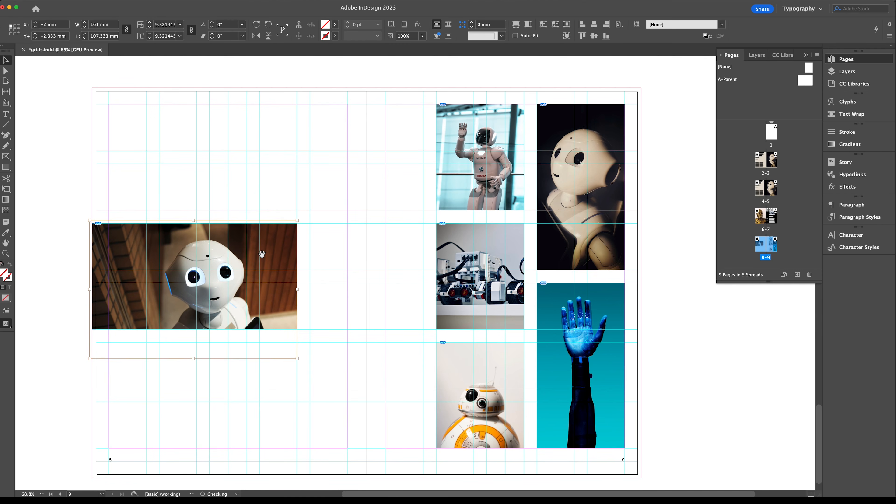
key(Up)
key(Up)
key(Up)
key(Up)
key(Up)
key(Up)
key(Up)
key(Up)
key(Up)
key(Up)
key(Up)
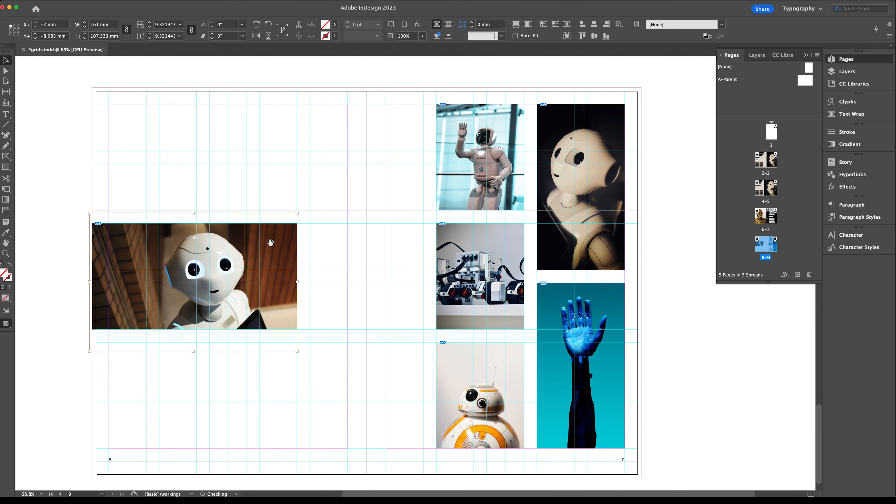
click(62, 258)
key(w)
key(w)
key(w)
key(w)
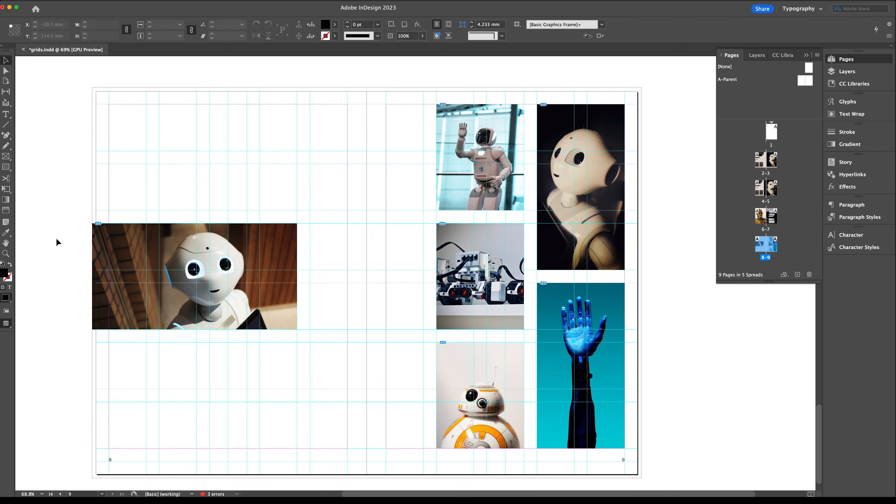
Copy the body text frame from page 7 onto spread 8–9 and colour its text black
scroll(292, 250, up, 5)
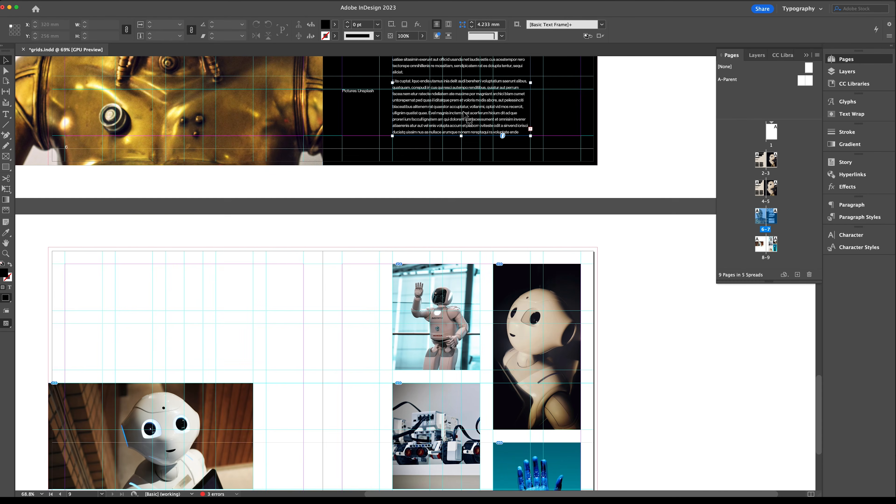
click(217, 283)
scroll(225, 198, down, 5)
key(super+v)
key(t)
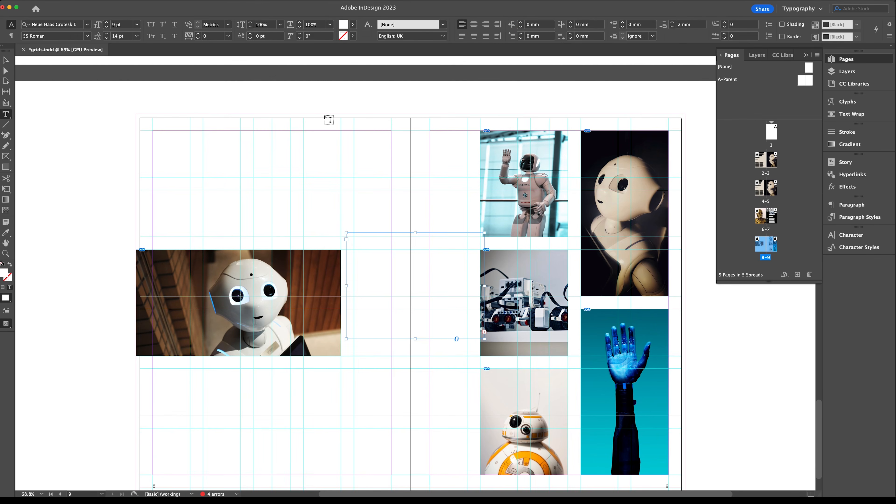
click(352, 25)
click(276, 80)
key(Escape)
Fit the body frame above the page 8 photo at X 49 mm, Y 10 mm, sized 68 × 82.333 mm
drag(315, 205, 204, 125)
drag(291, 181, 291, 180)
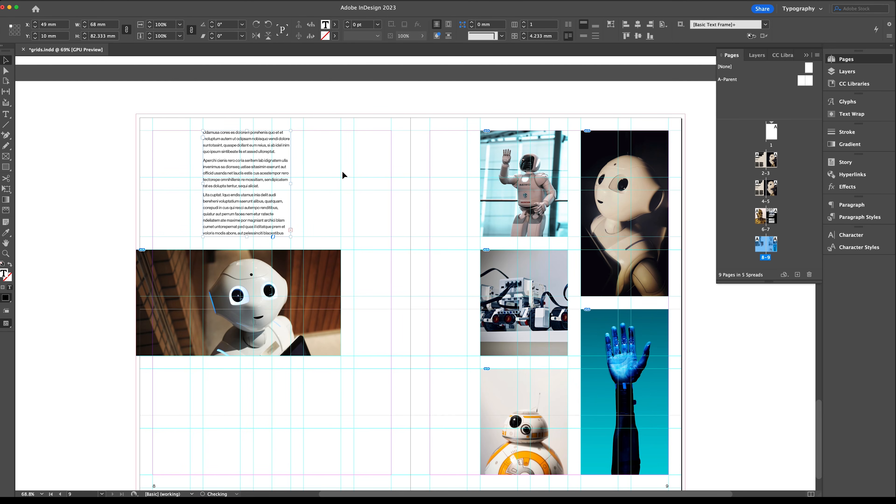
click(342, 176)
Duplicate the text frame into the row below the photo and replace its contents with fresh placeholder text
scroll(320, 228, down, 3)
drag(242, 84, 241, 322)
double_click(241, 317)
key(super+a)
key(BackSpace)
click(81, 0)
mouse_move(97, 1)
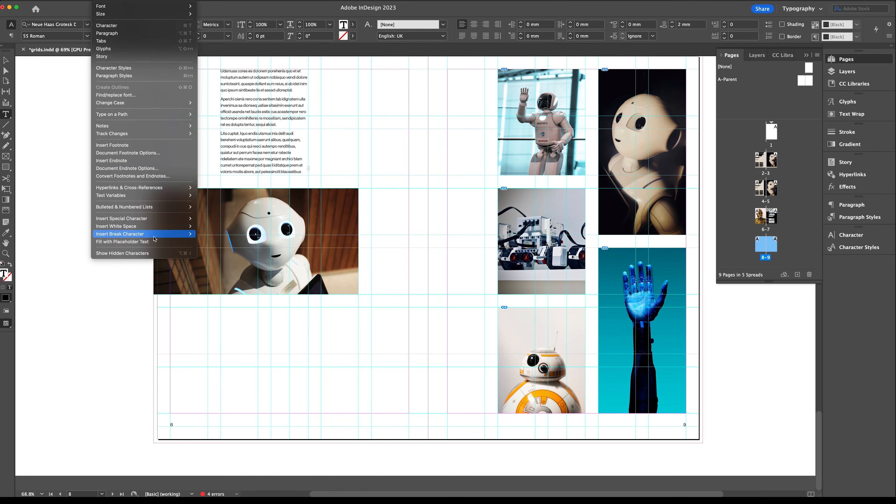
click(146, 243)
click(6, 60)
click(129, 319)
Save the document, then open the A-Parent spread with the guides hidden
key(w)
drag(415, 295, 346, 325)
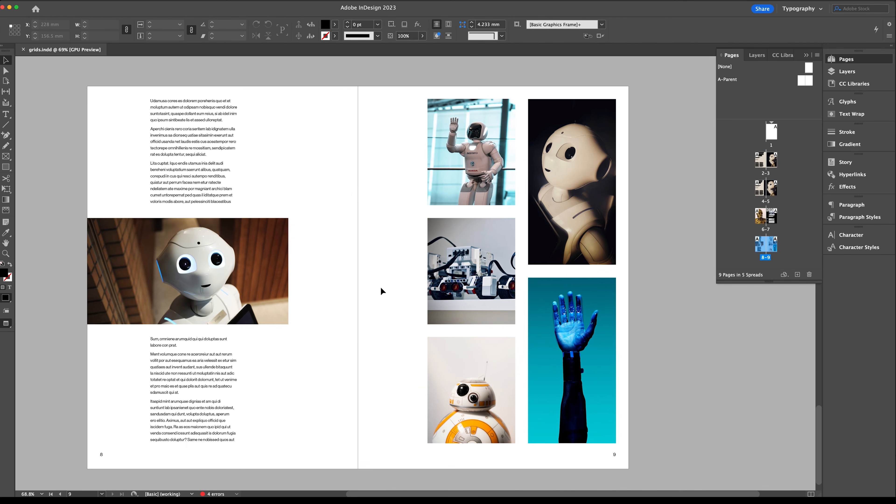
key(super+minus)
drag(379, 190, 371, 407)
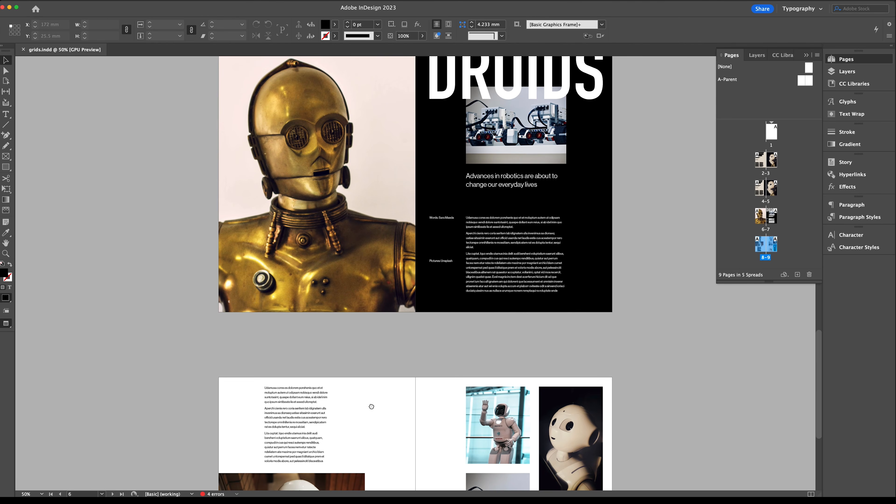
double_click(808, 80)
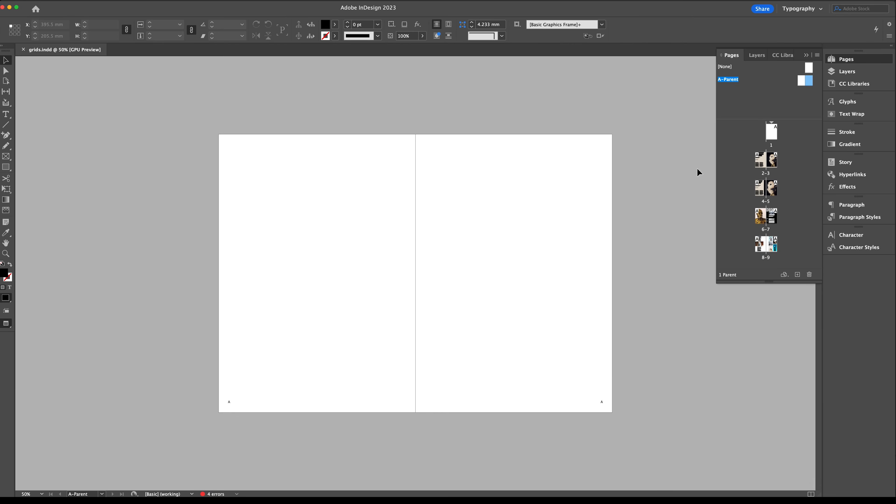
Copy the right-hand page number frame from the A-Parent spread, paste it in place on page 7, and colour its text [Paper]
click(602, 399)
key(super+c)
double_click(762, 216)
key(alt+shift+super+v)
key(t)
click(353, 24)
click(315, 69)
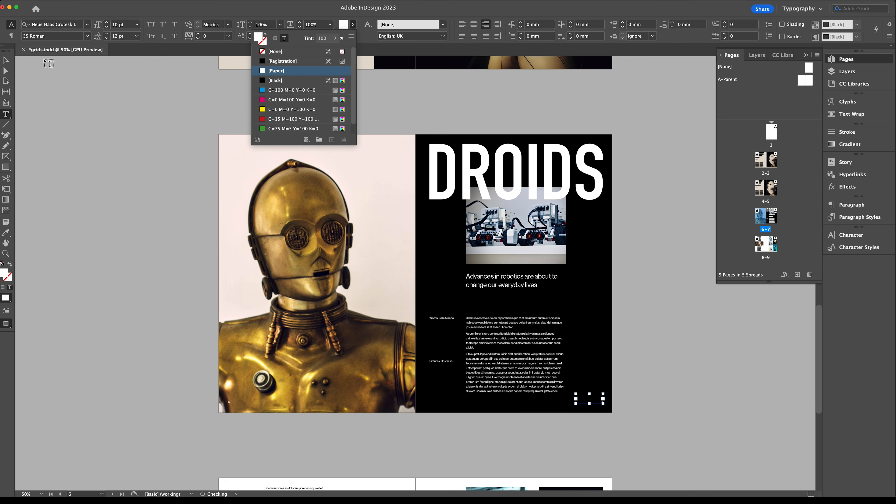